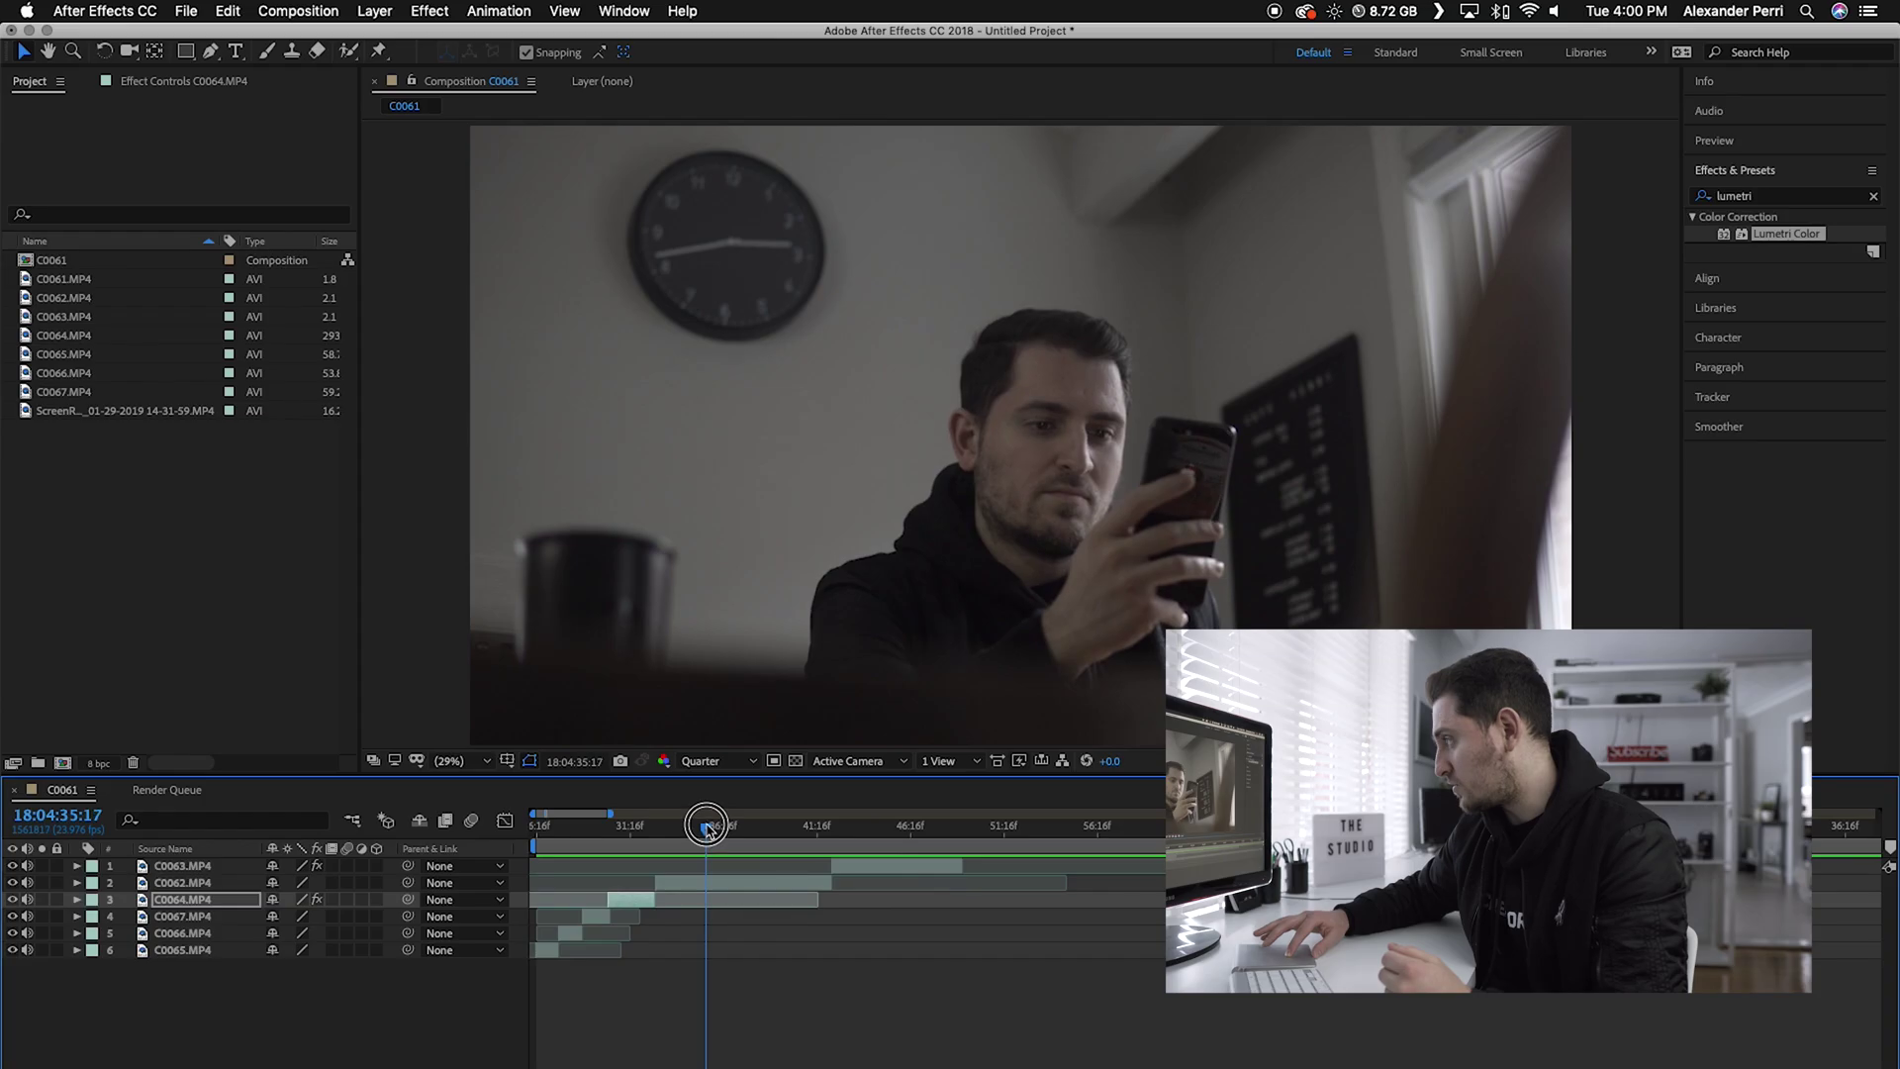
Move the playhead back to 18:04:34:15, where the man raises his phone.
drag(707, 827, 688, 829)
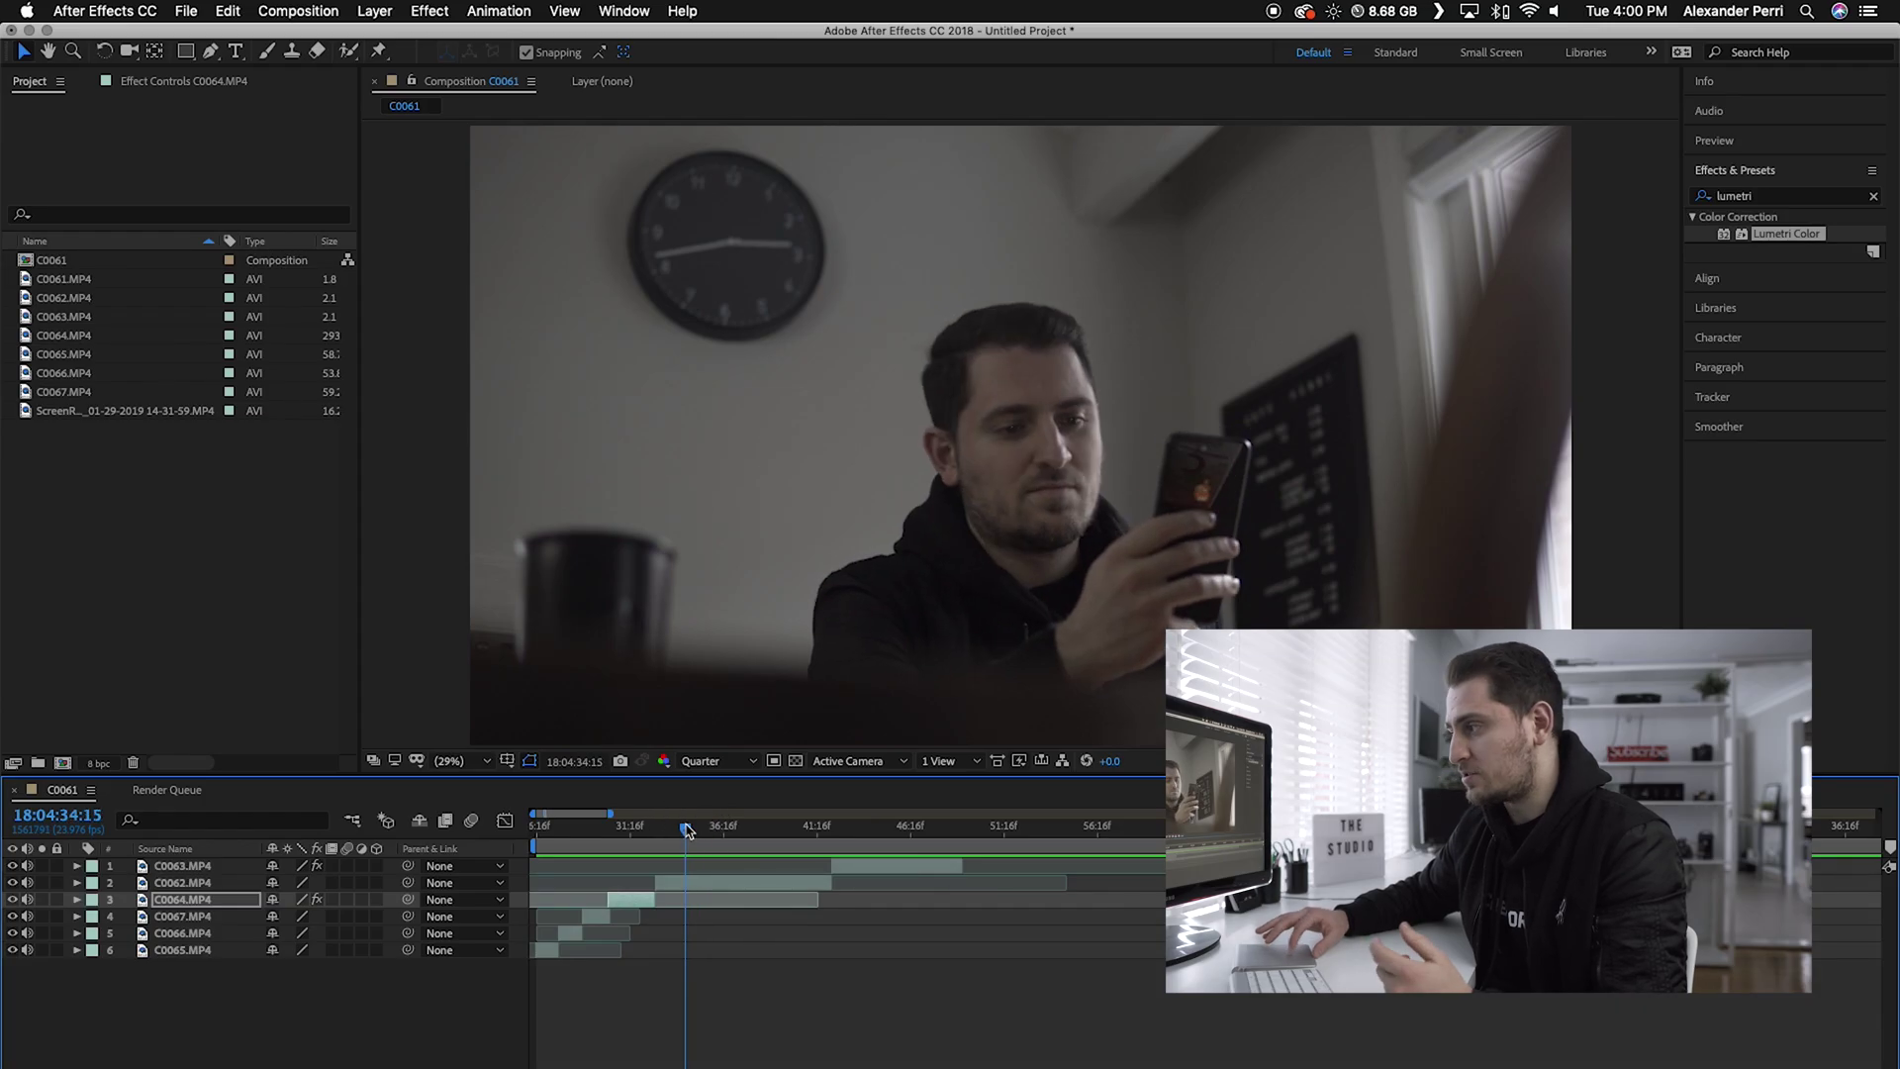
Add the ScreenRecording clip to the composition and move it left of the man.
click(78, 411)
drag(78, 412, 266, 877)
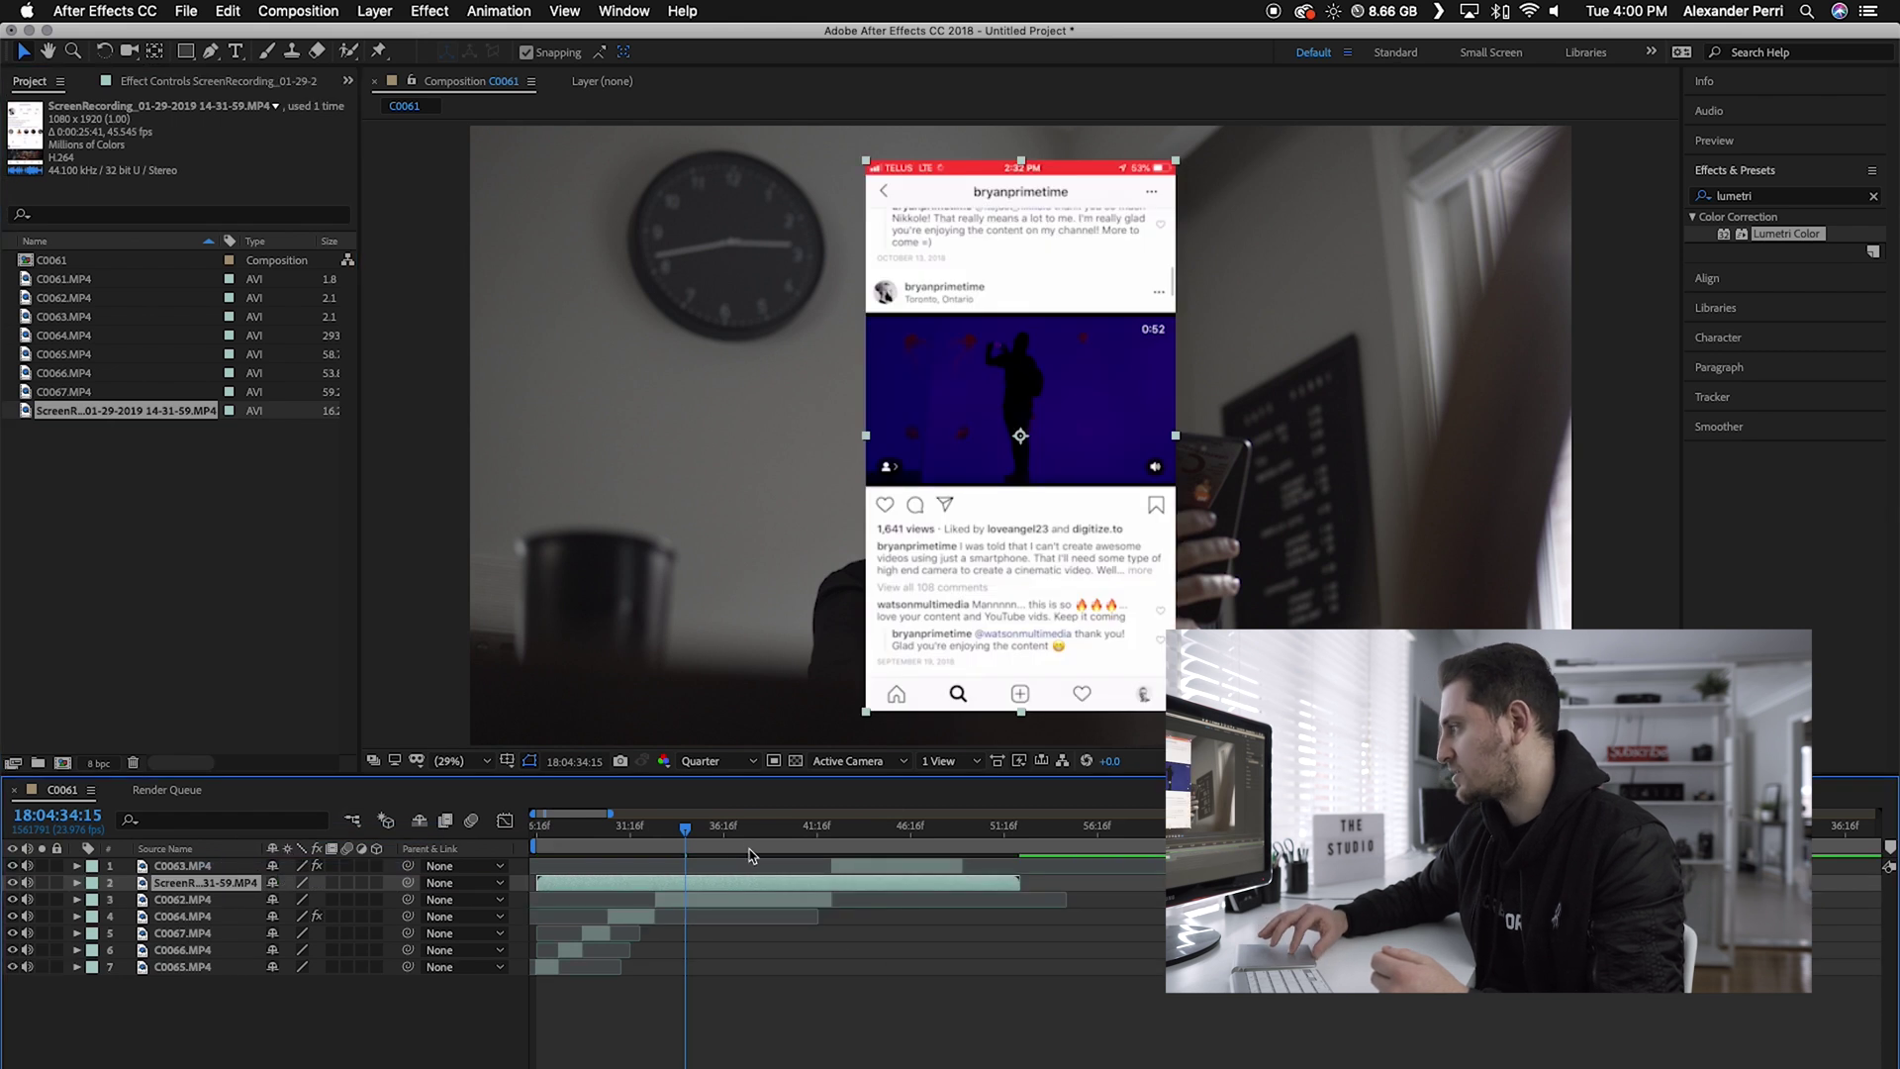
drag(1133, 373, 847, 374)
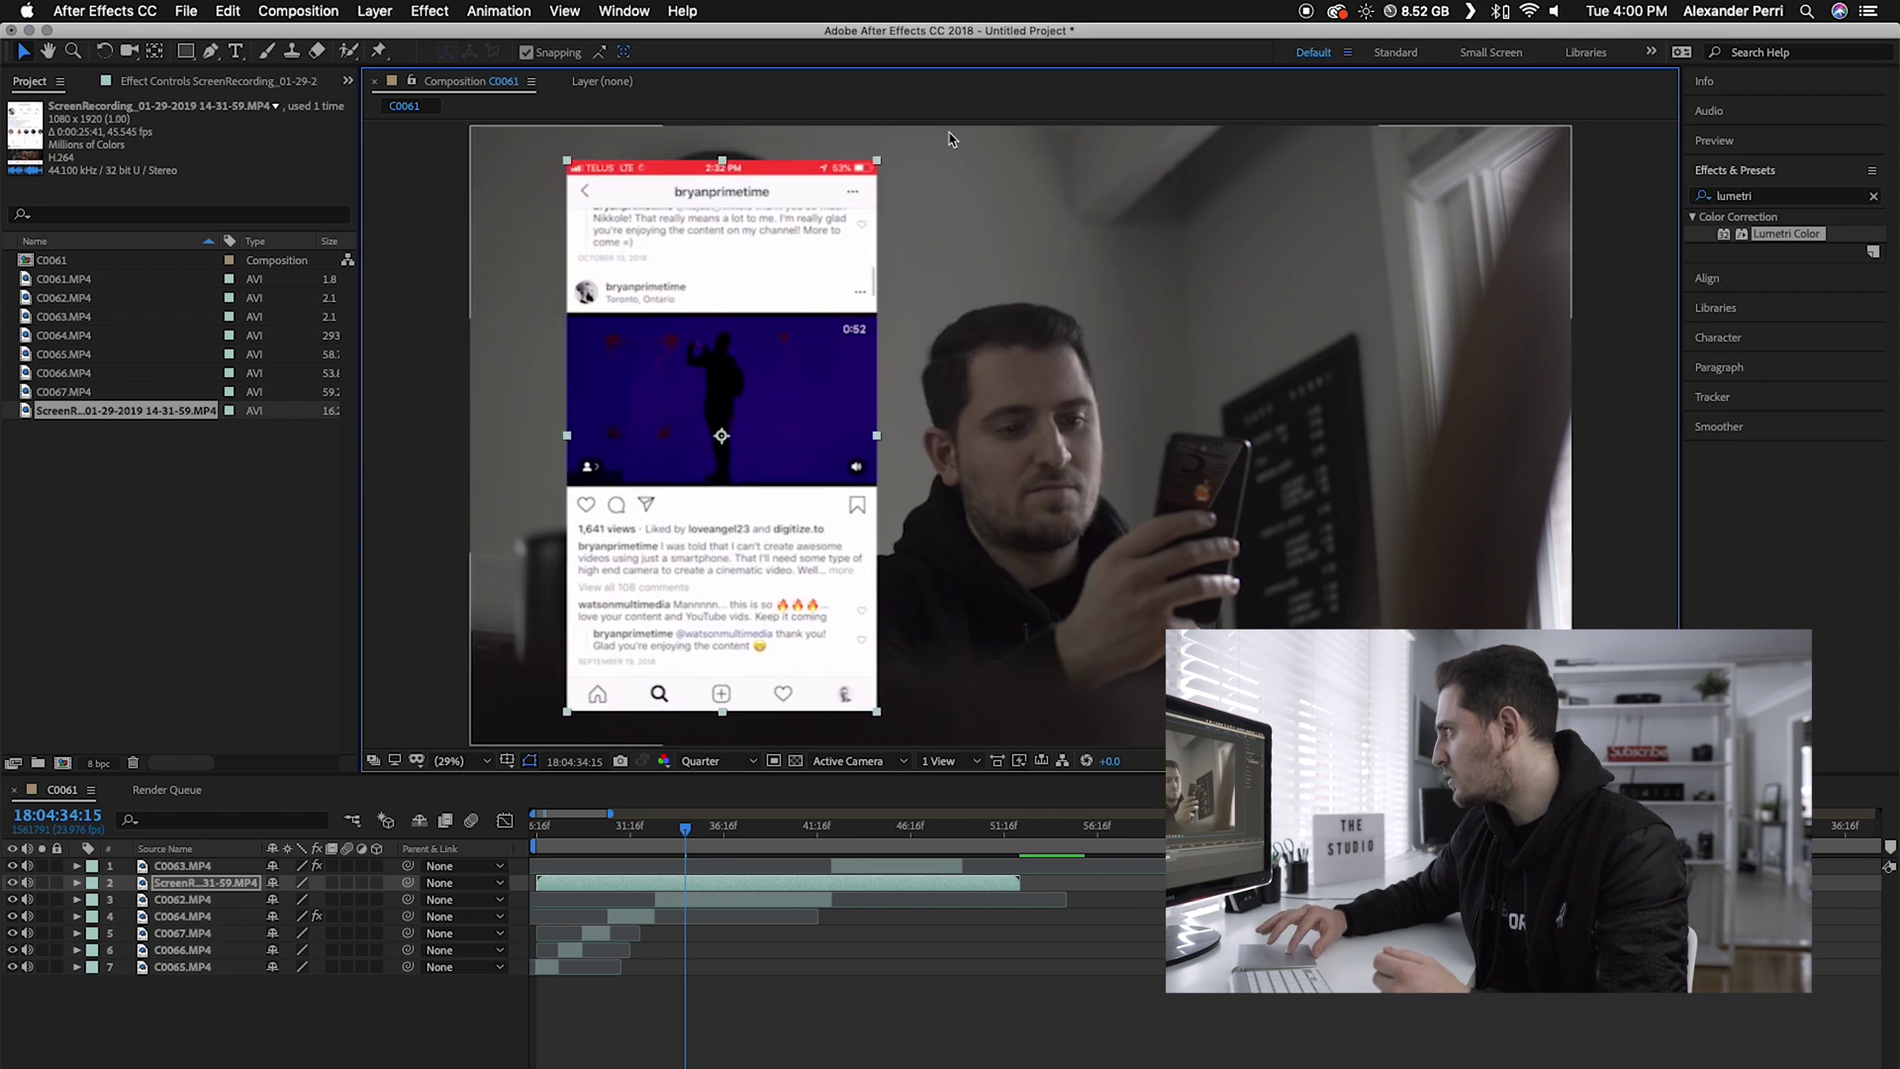
Scale the overlay down by its corner and nudge it about 40 px left.
drag(877, 161, 843, 227)
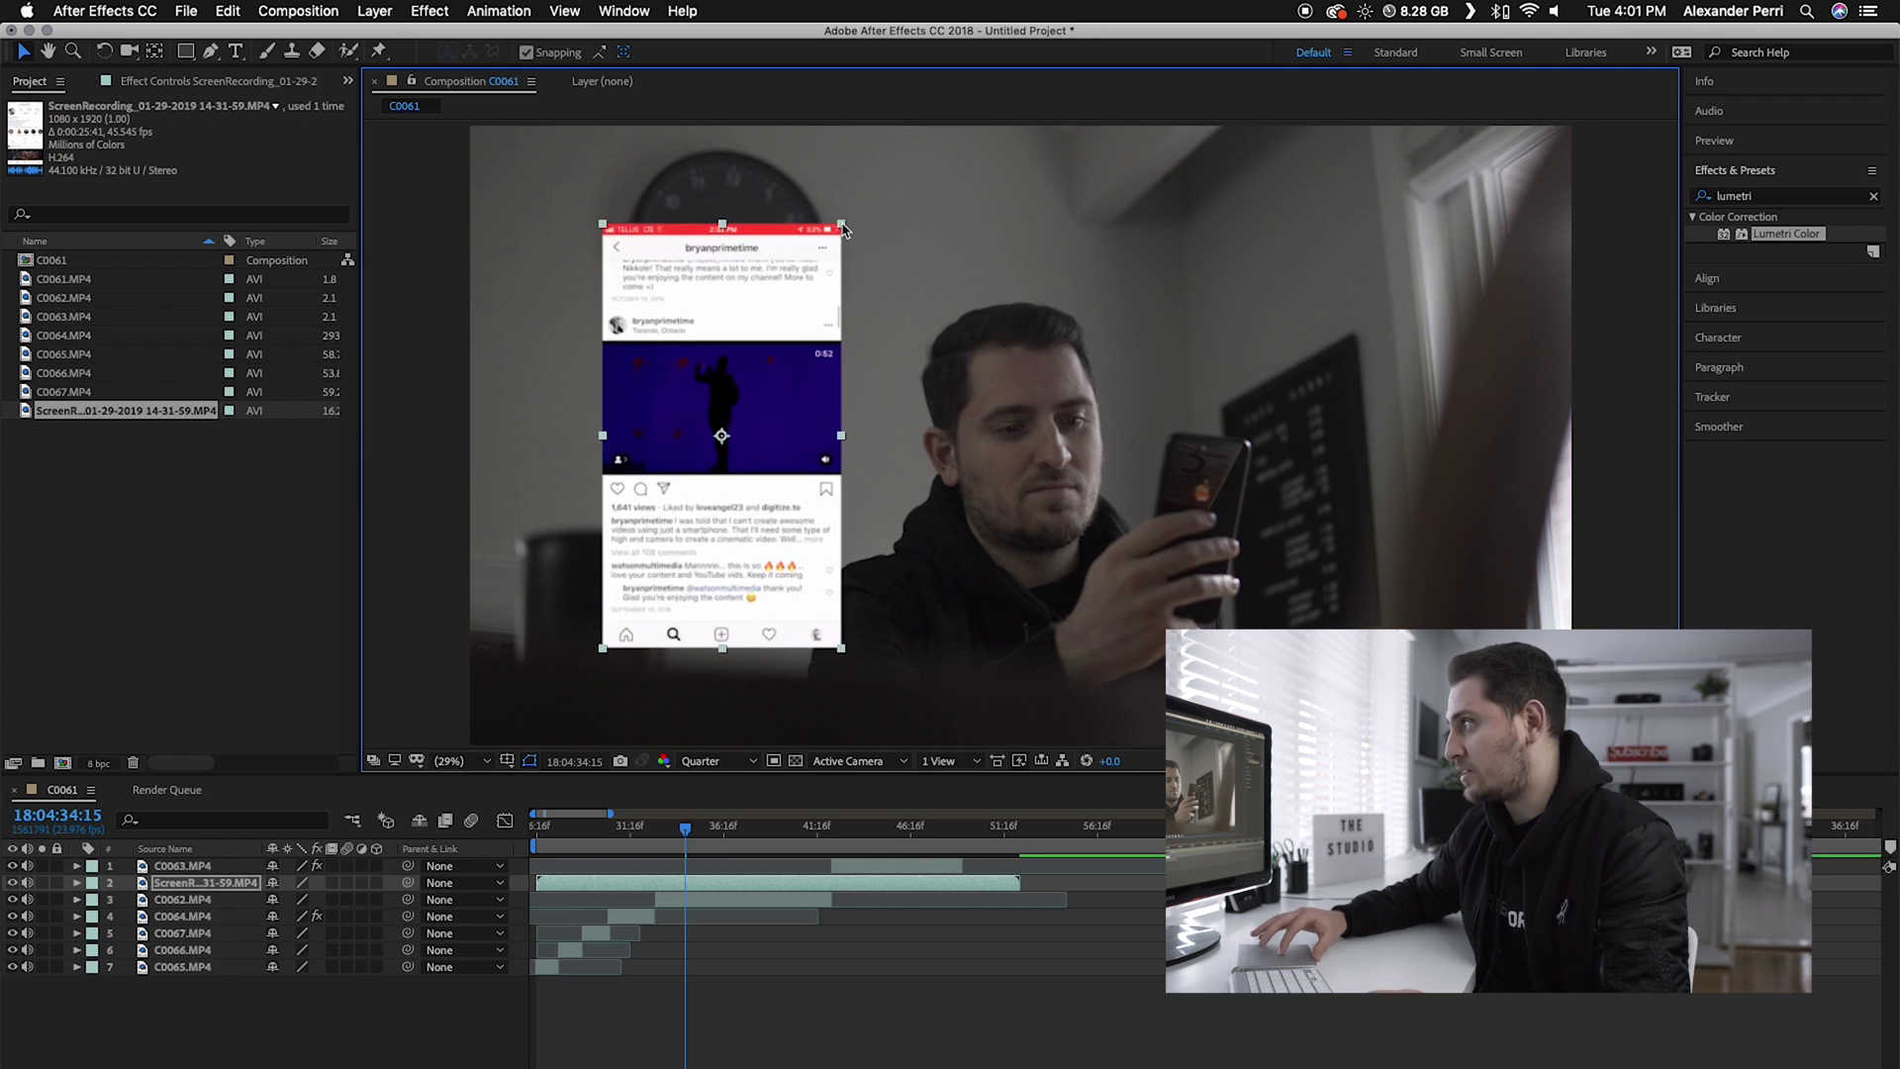
drag(842, 227, 835, 238)
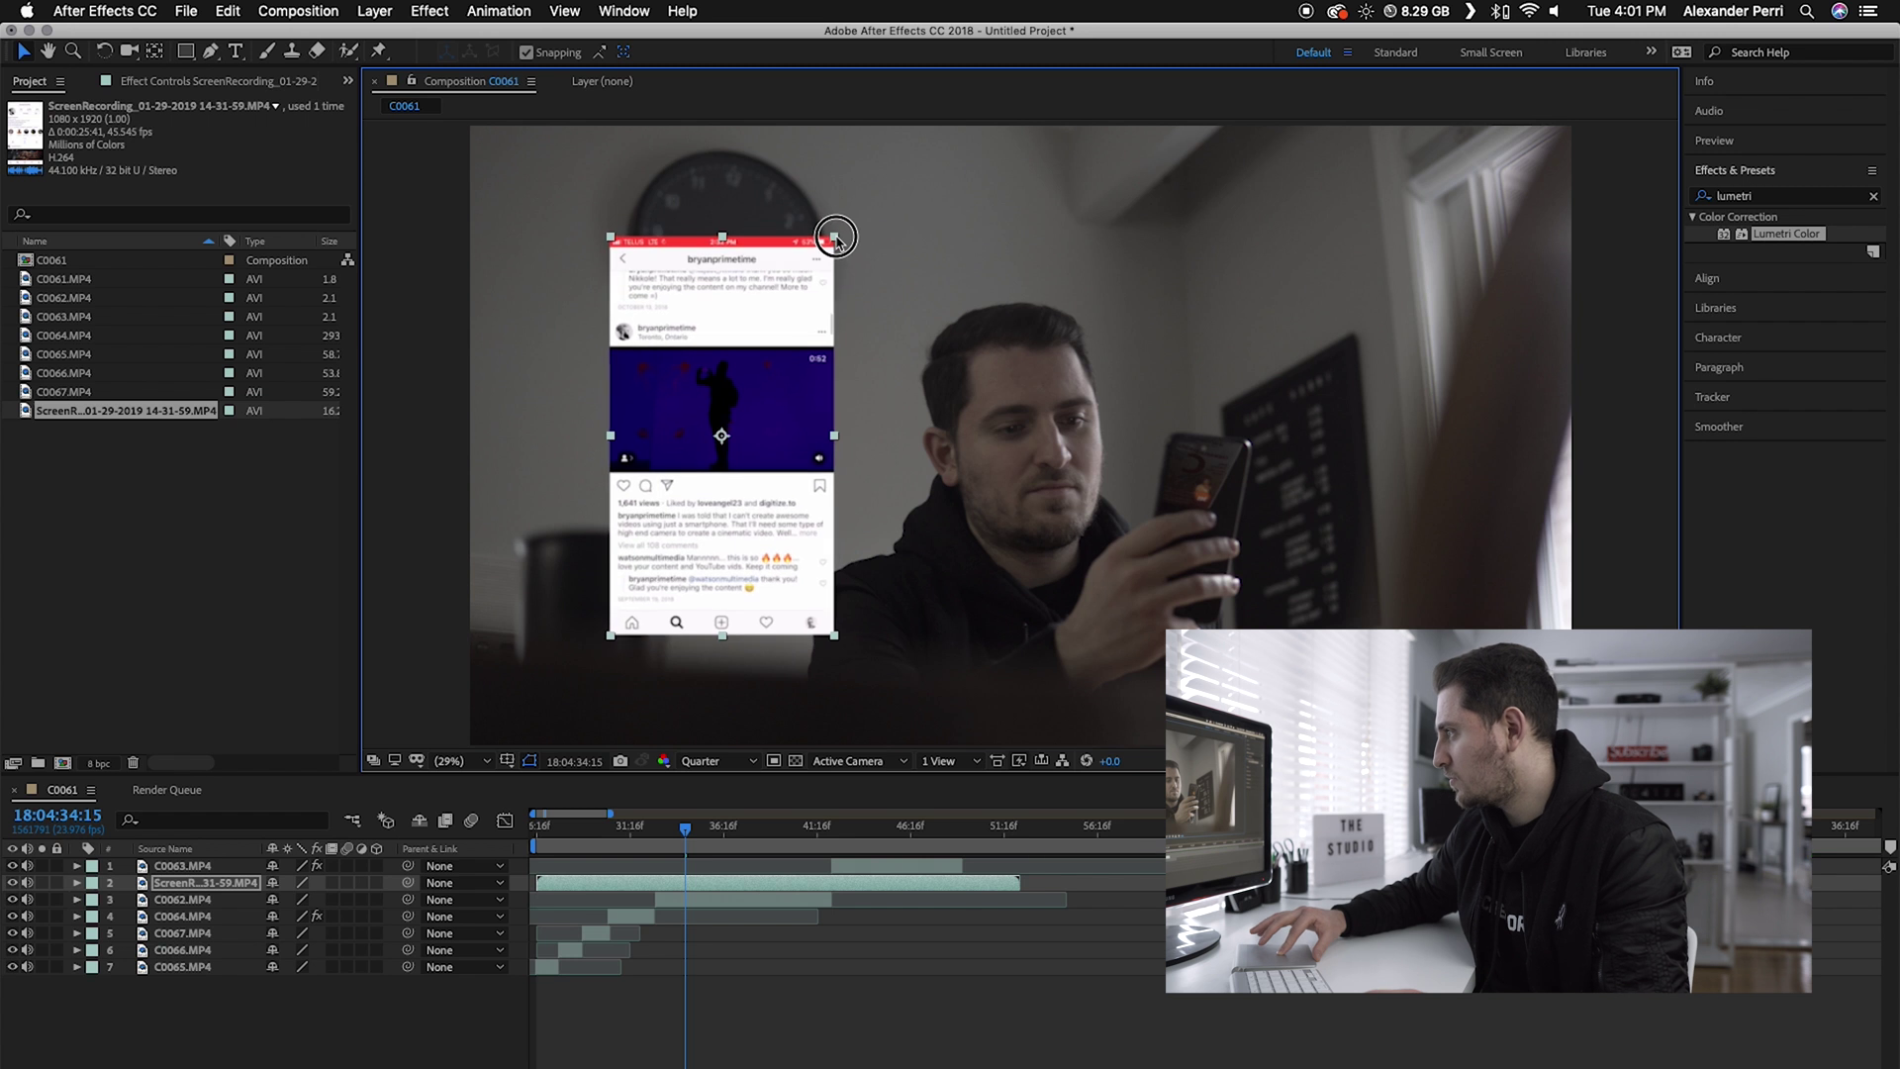
click(787, 401)
drag(787, 401, 743, 386)
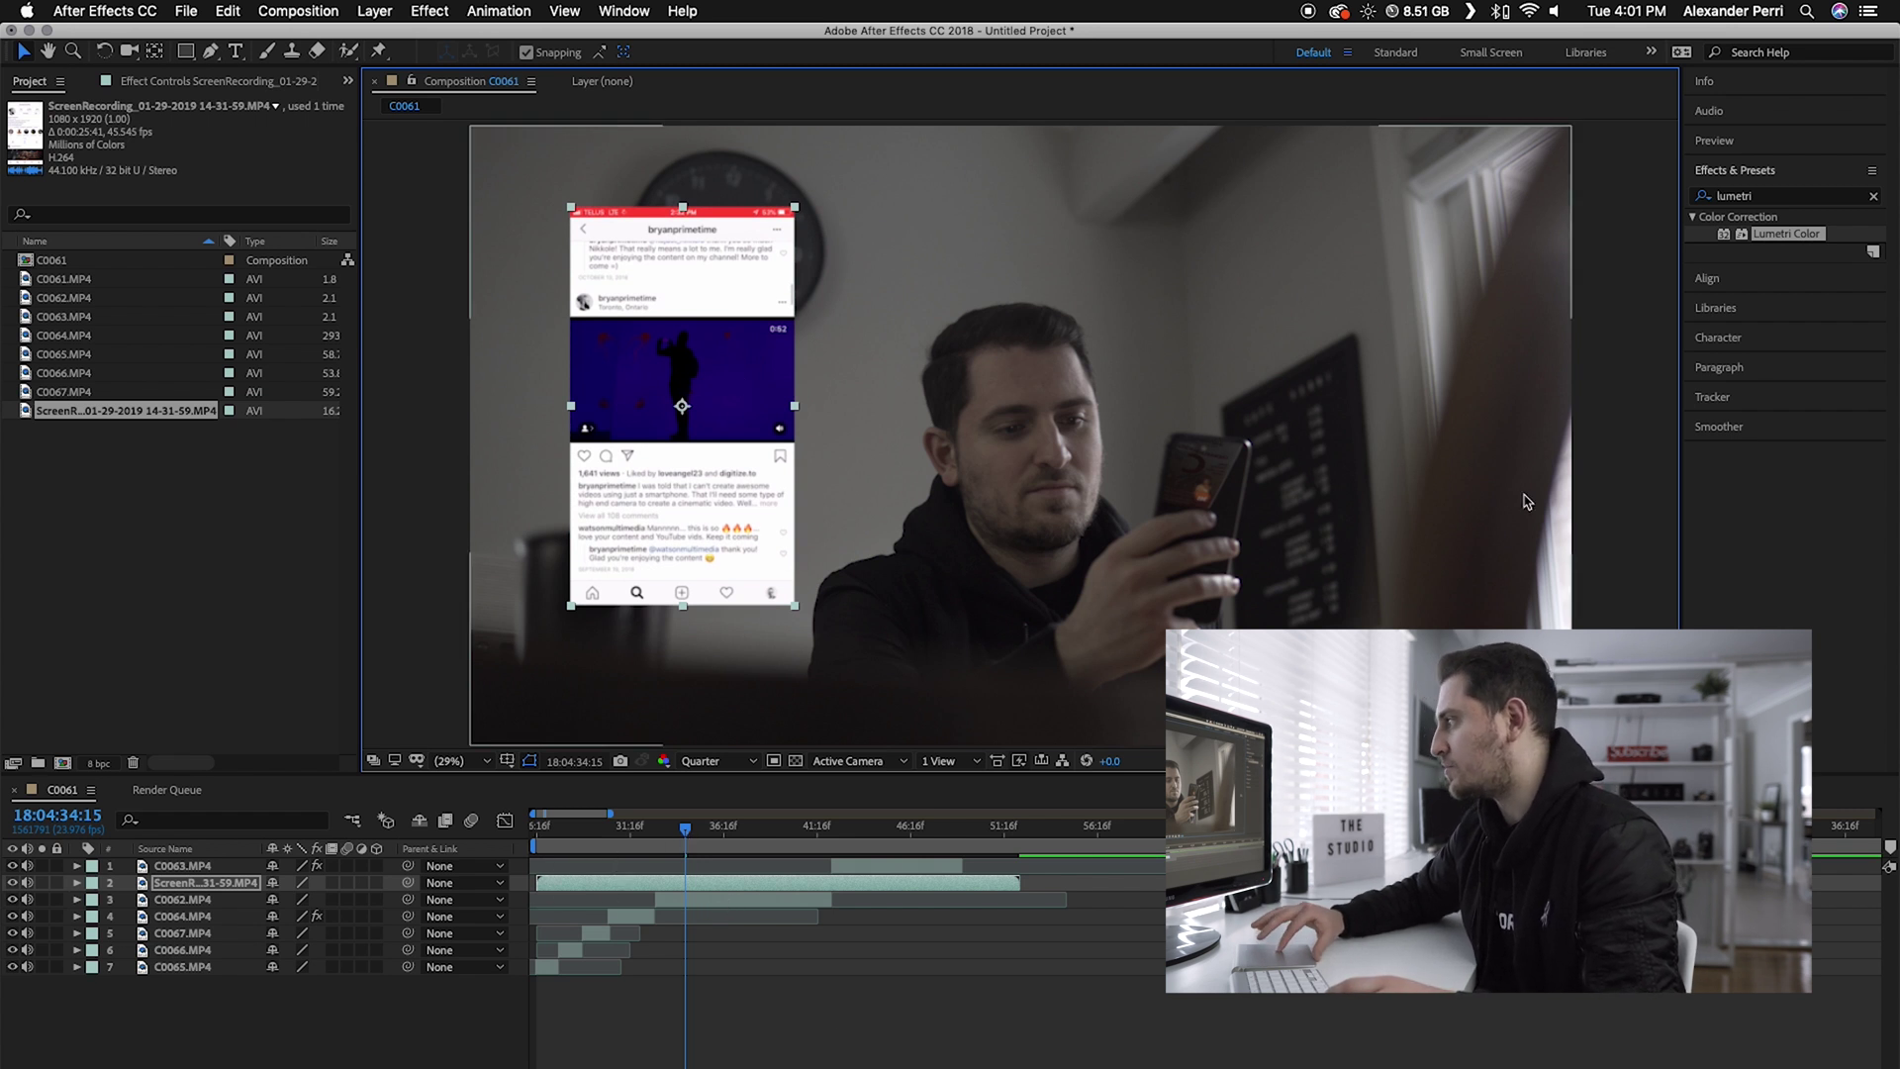
Slide the screen recording later, split it at 18:04:42:09 and delete the later part.
drag(559, 890, 806, 832)
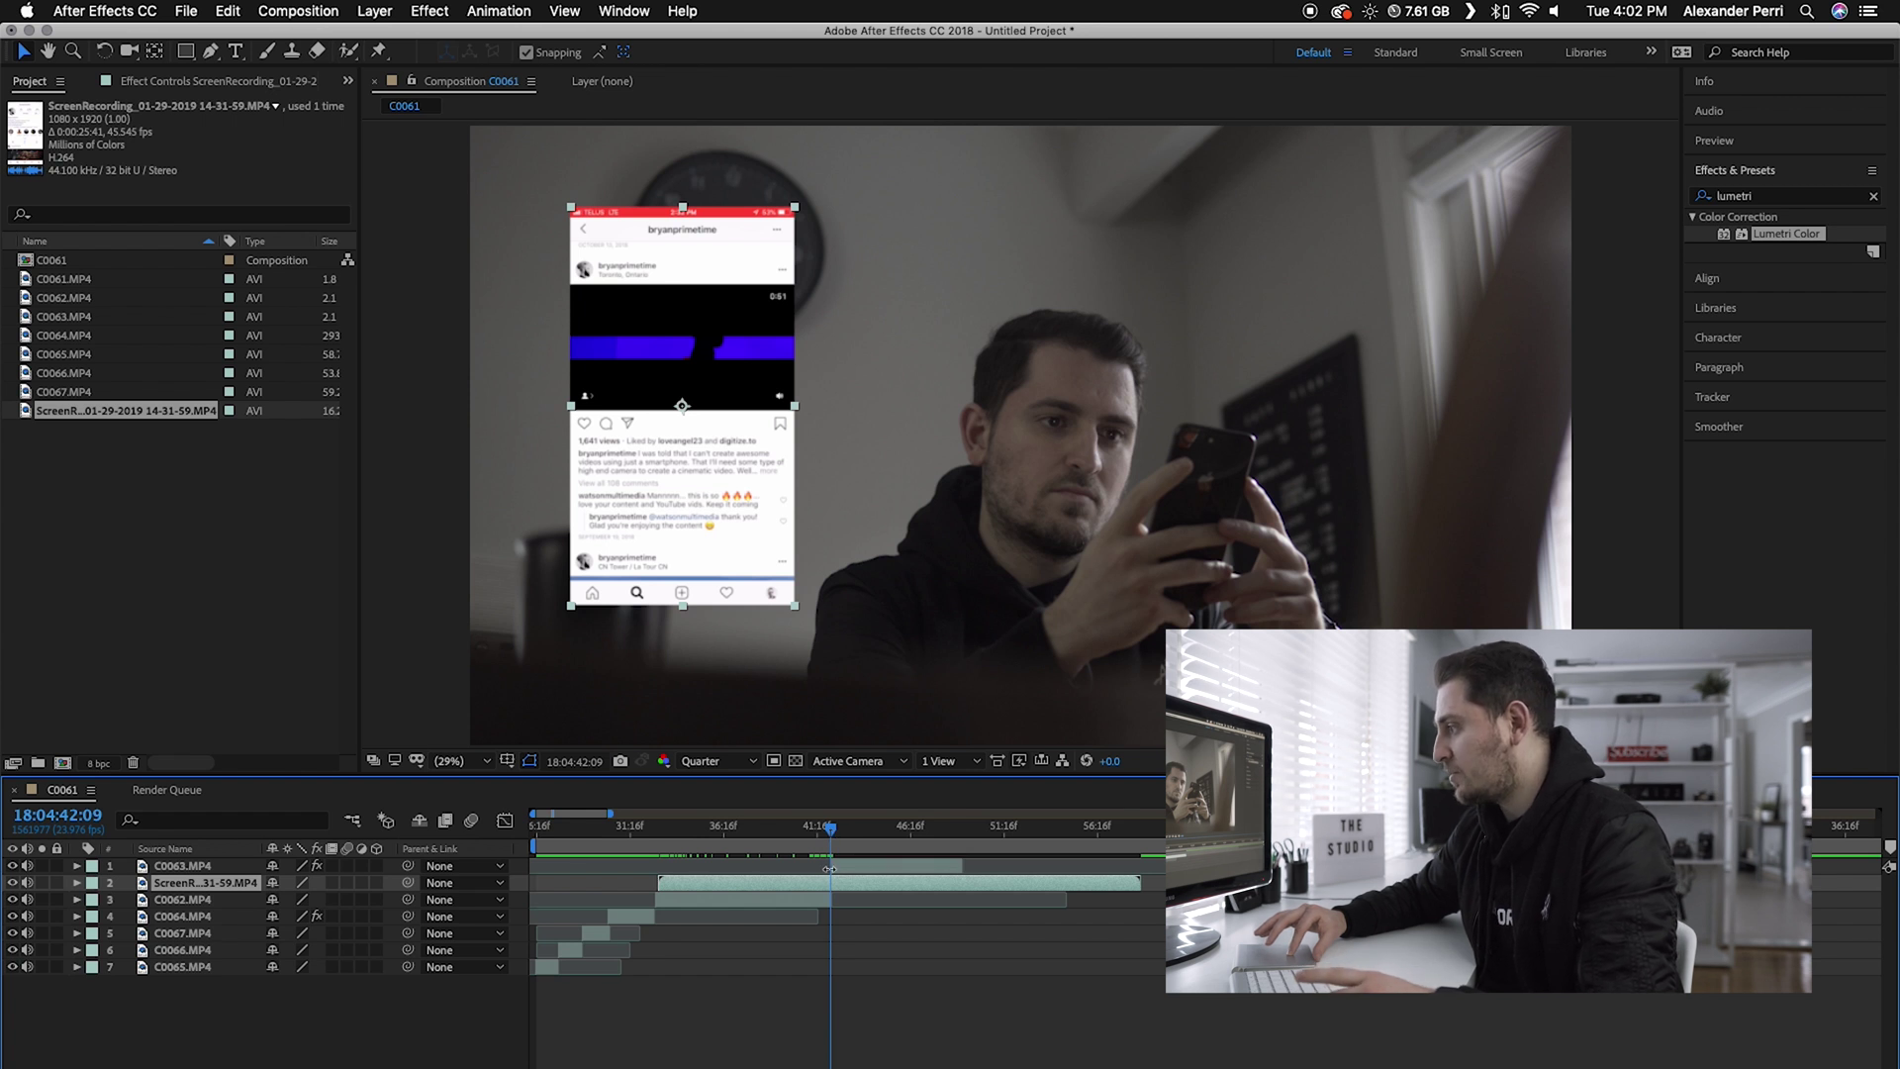
key(super+shift+d)
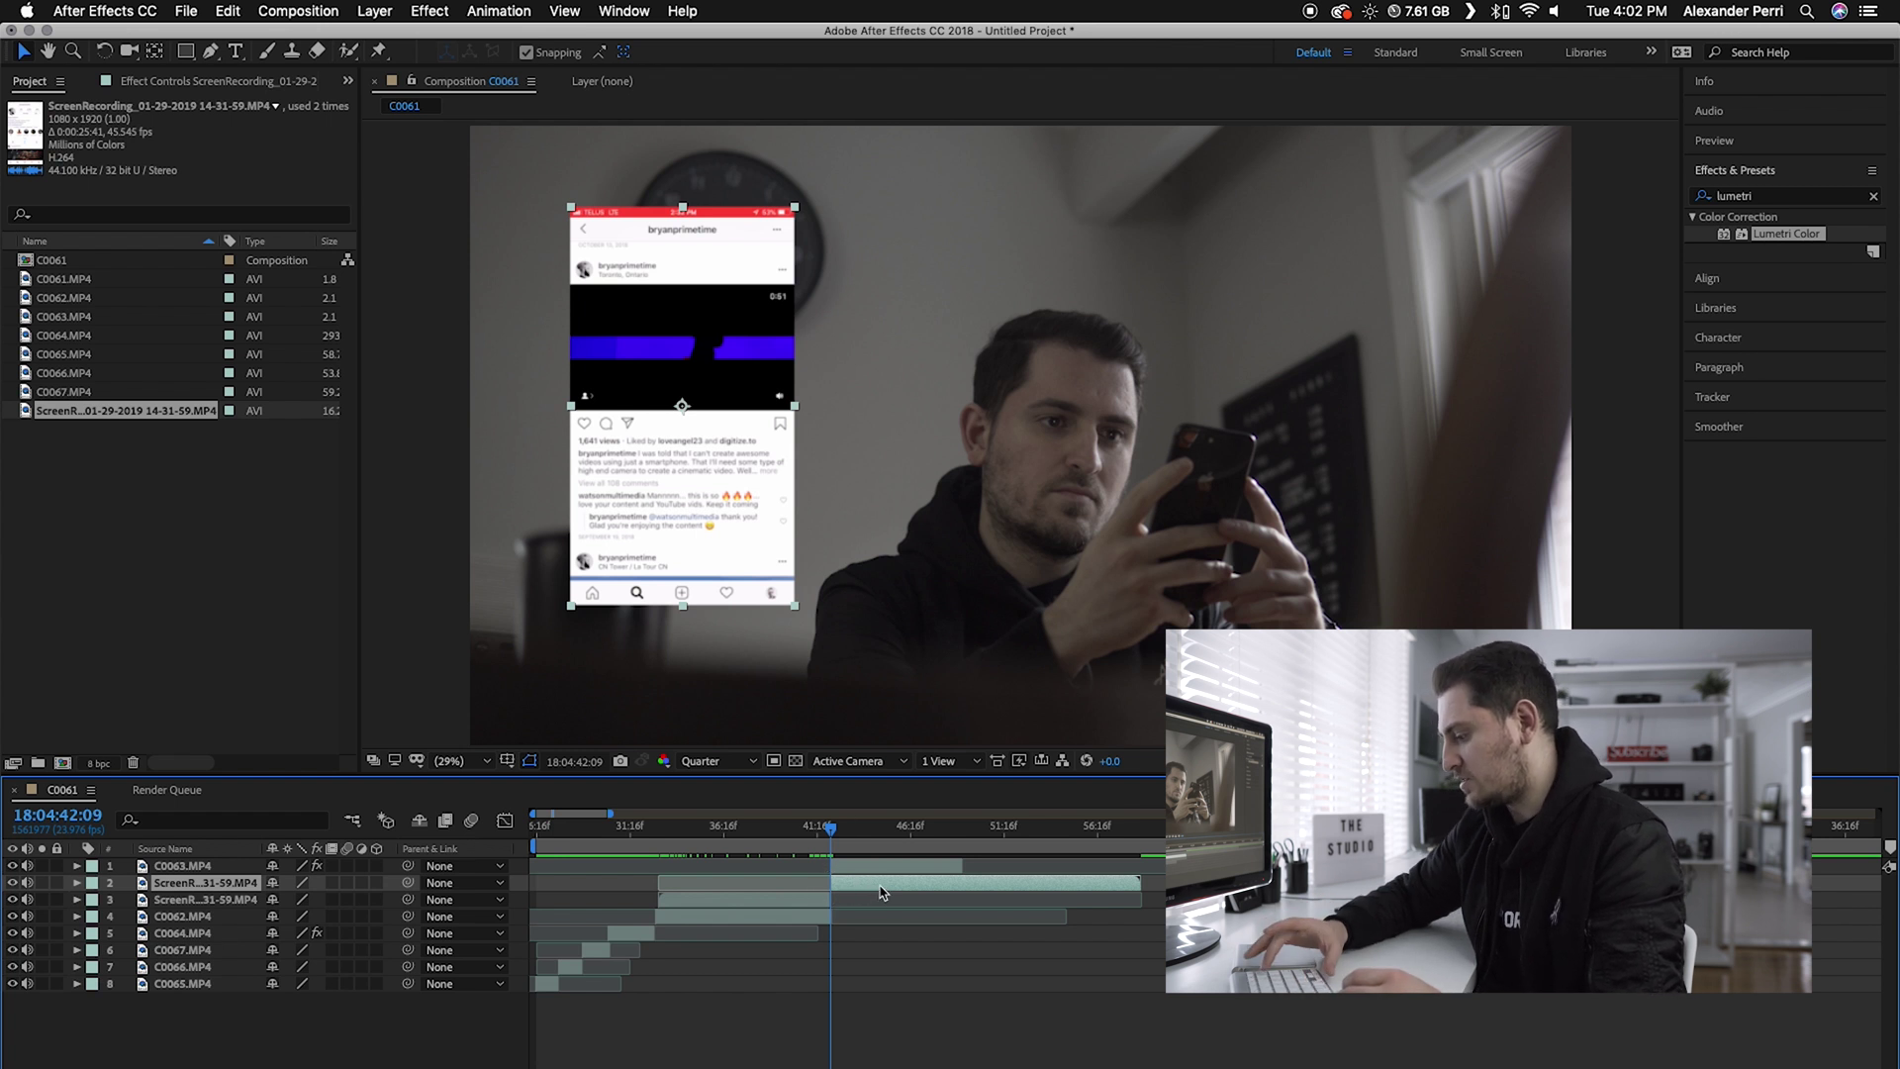
key(Delete)
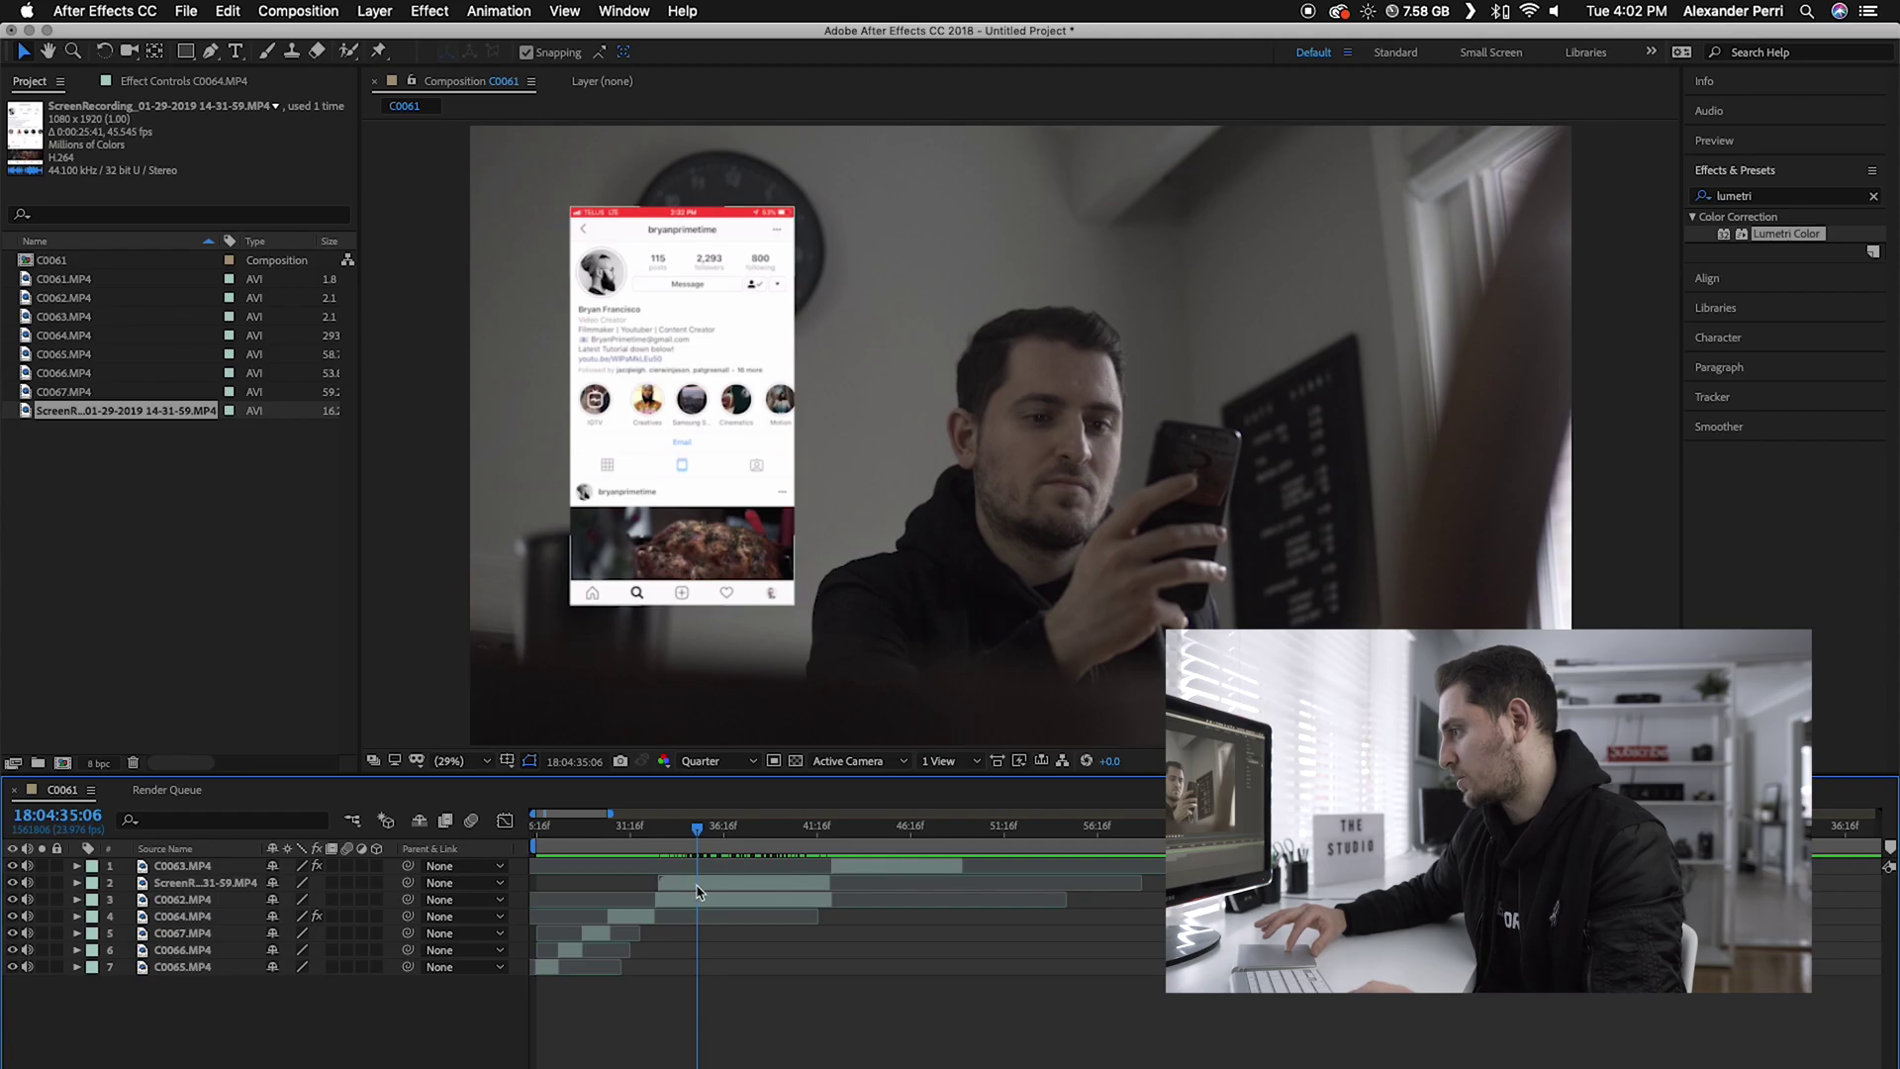
click(703, 884)
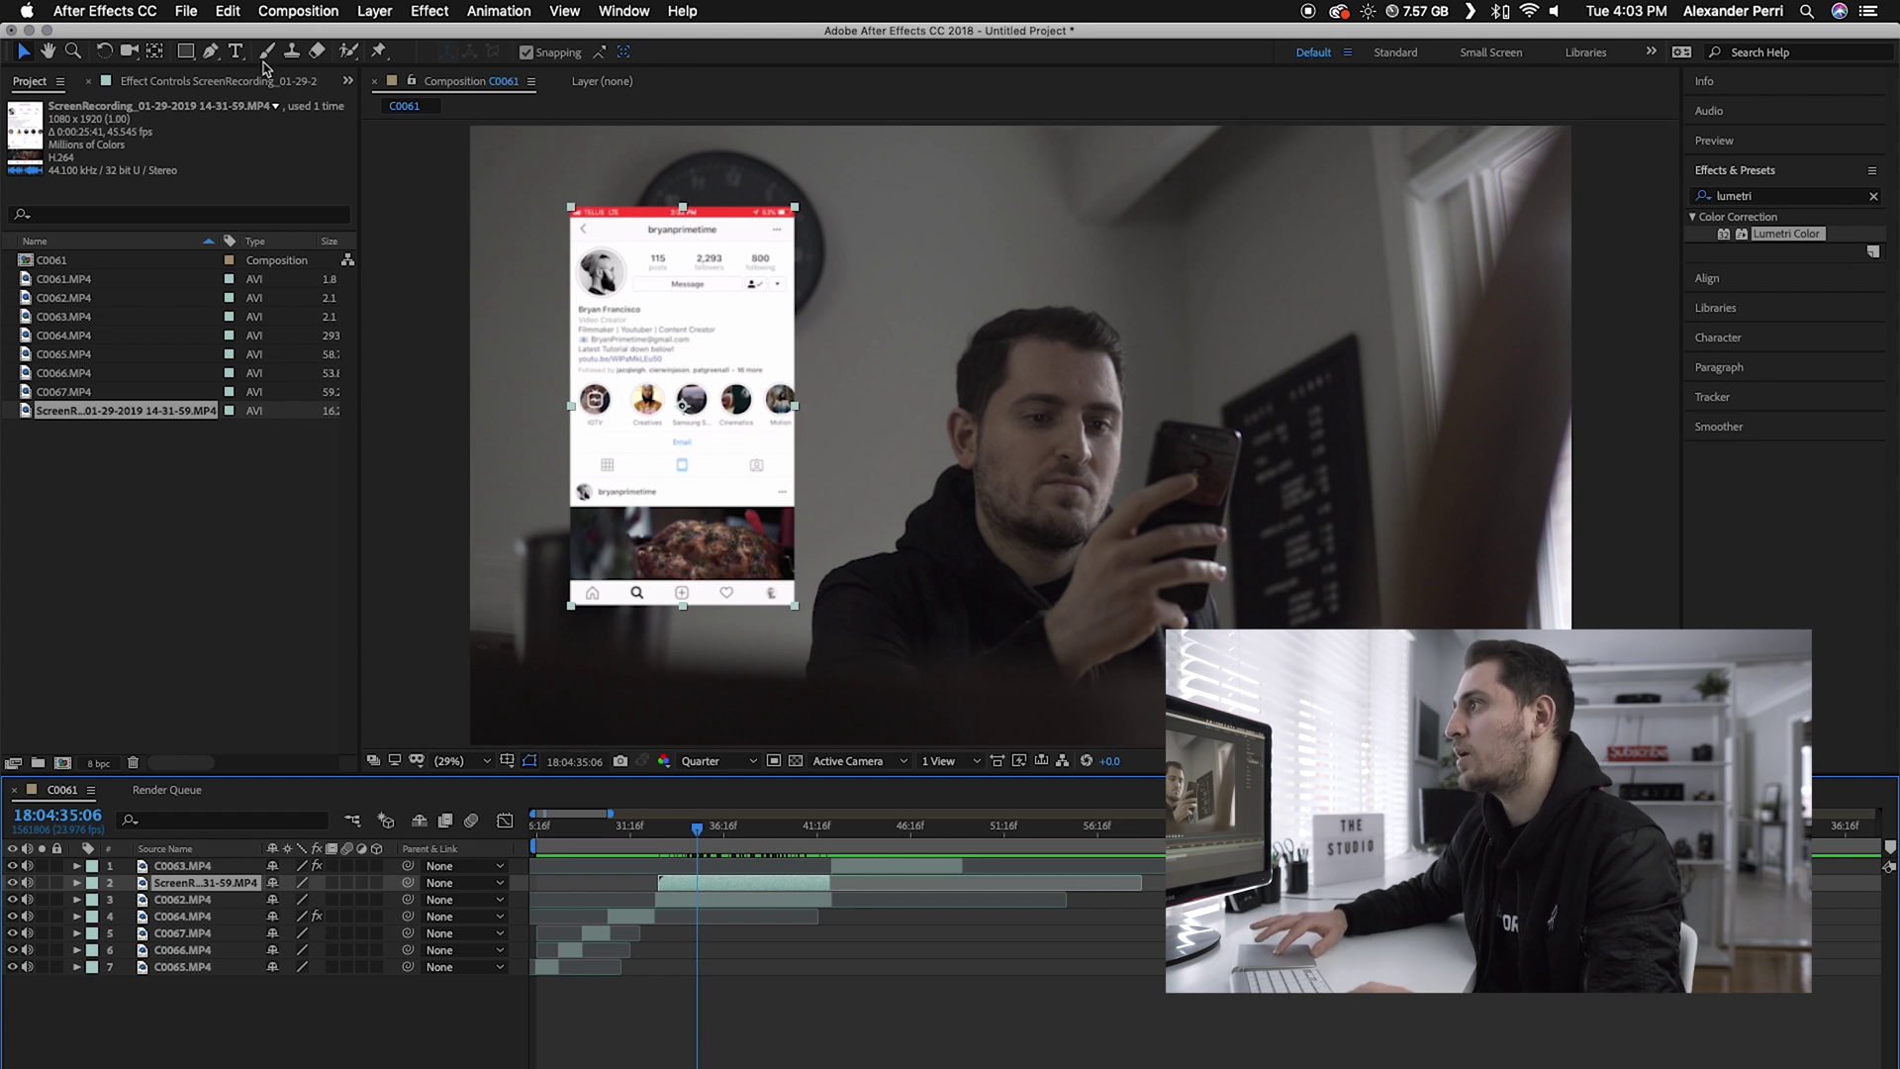
Draw a rectangular Pen mask on the overlay, cropping off the status bar and bottom navigation.
click(211, 52)
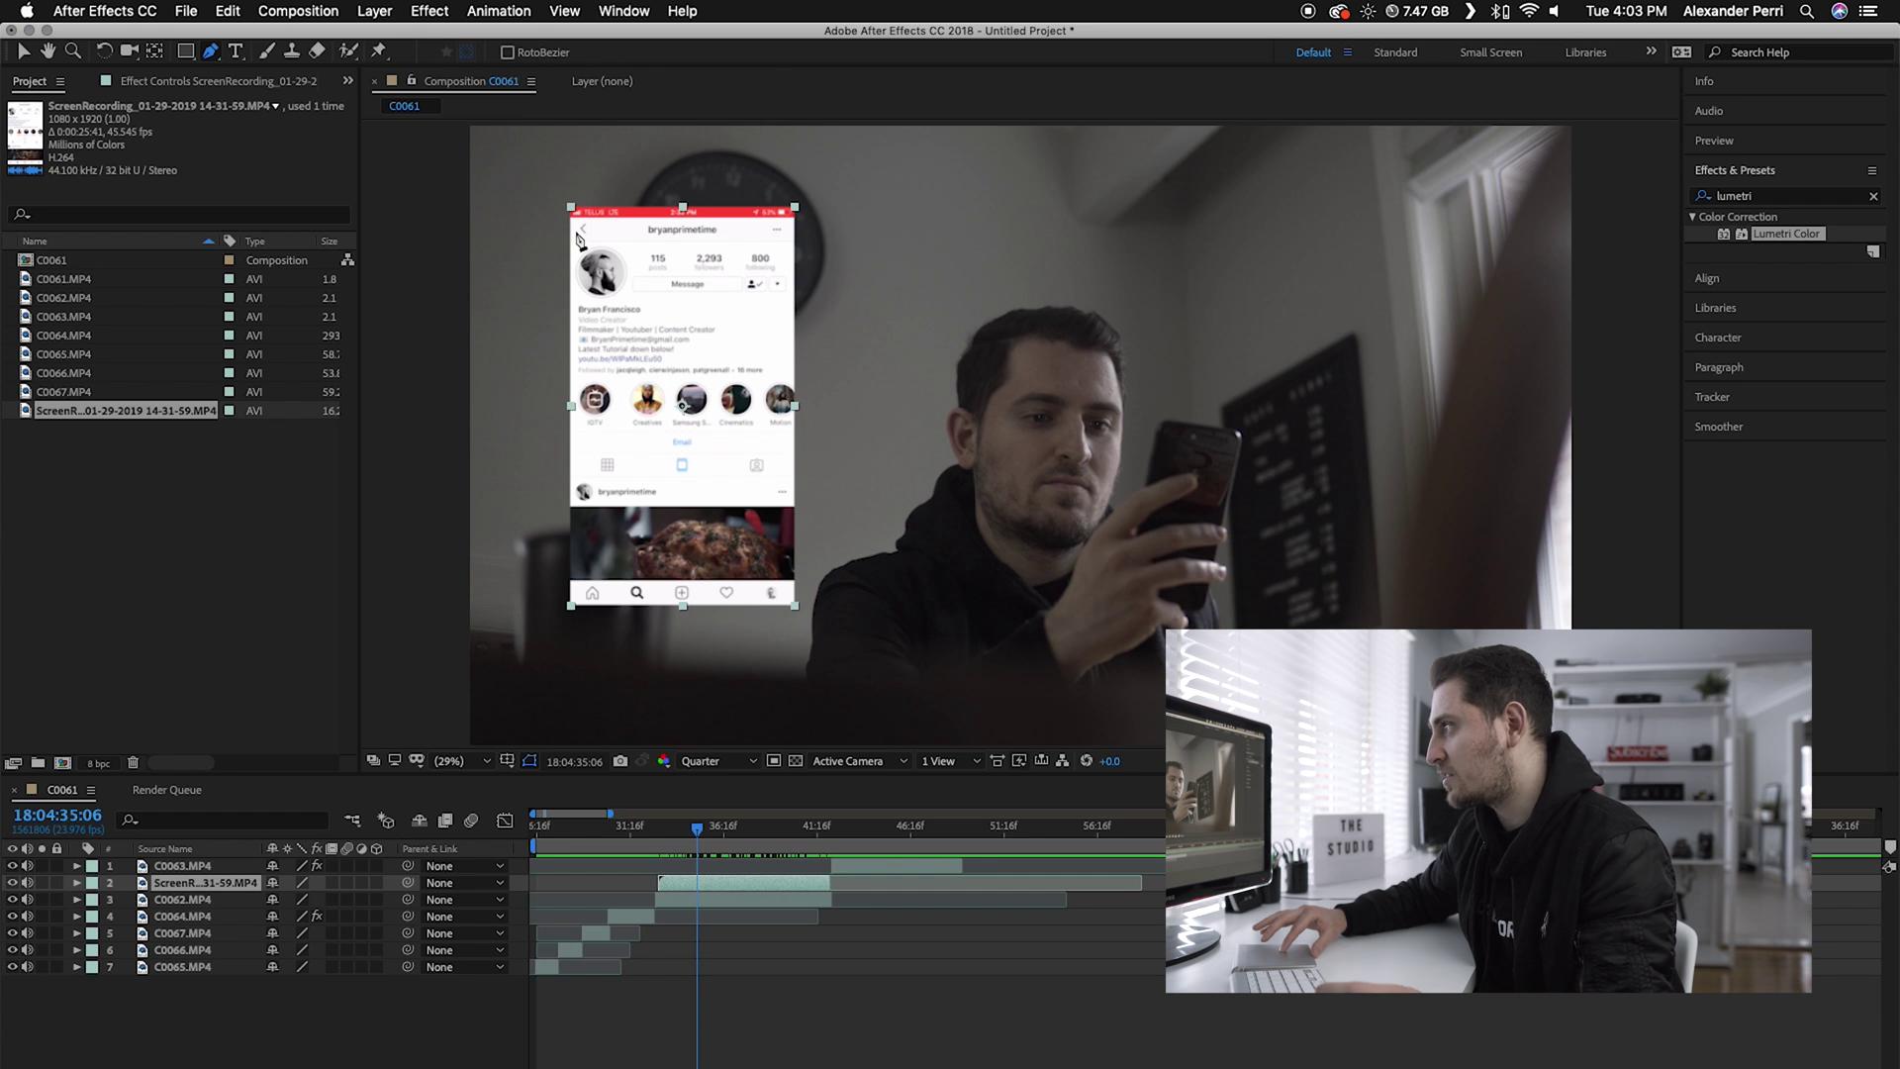
click(581, 230)
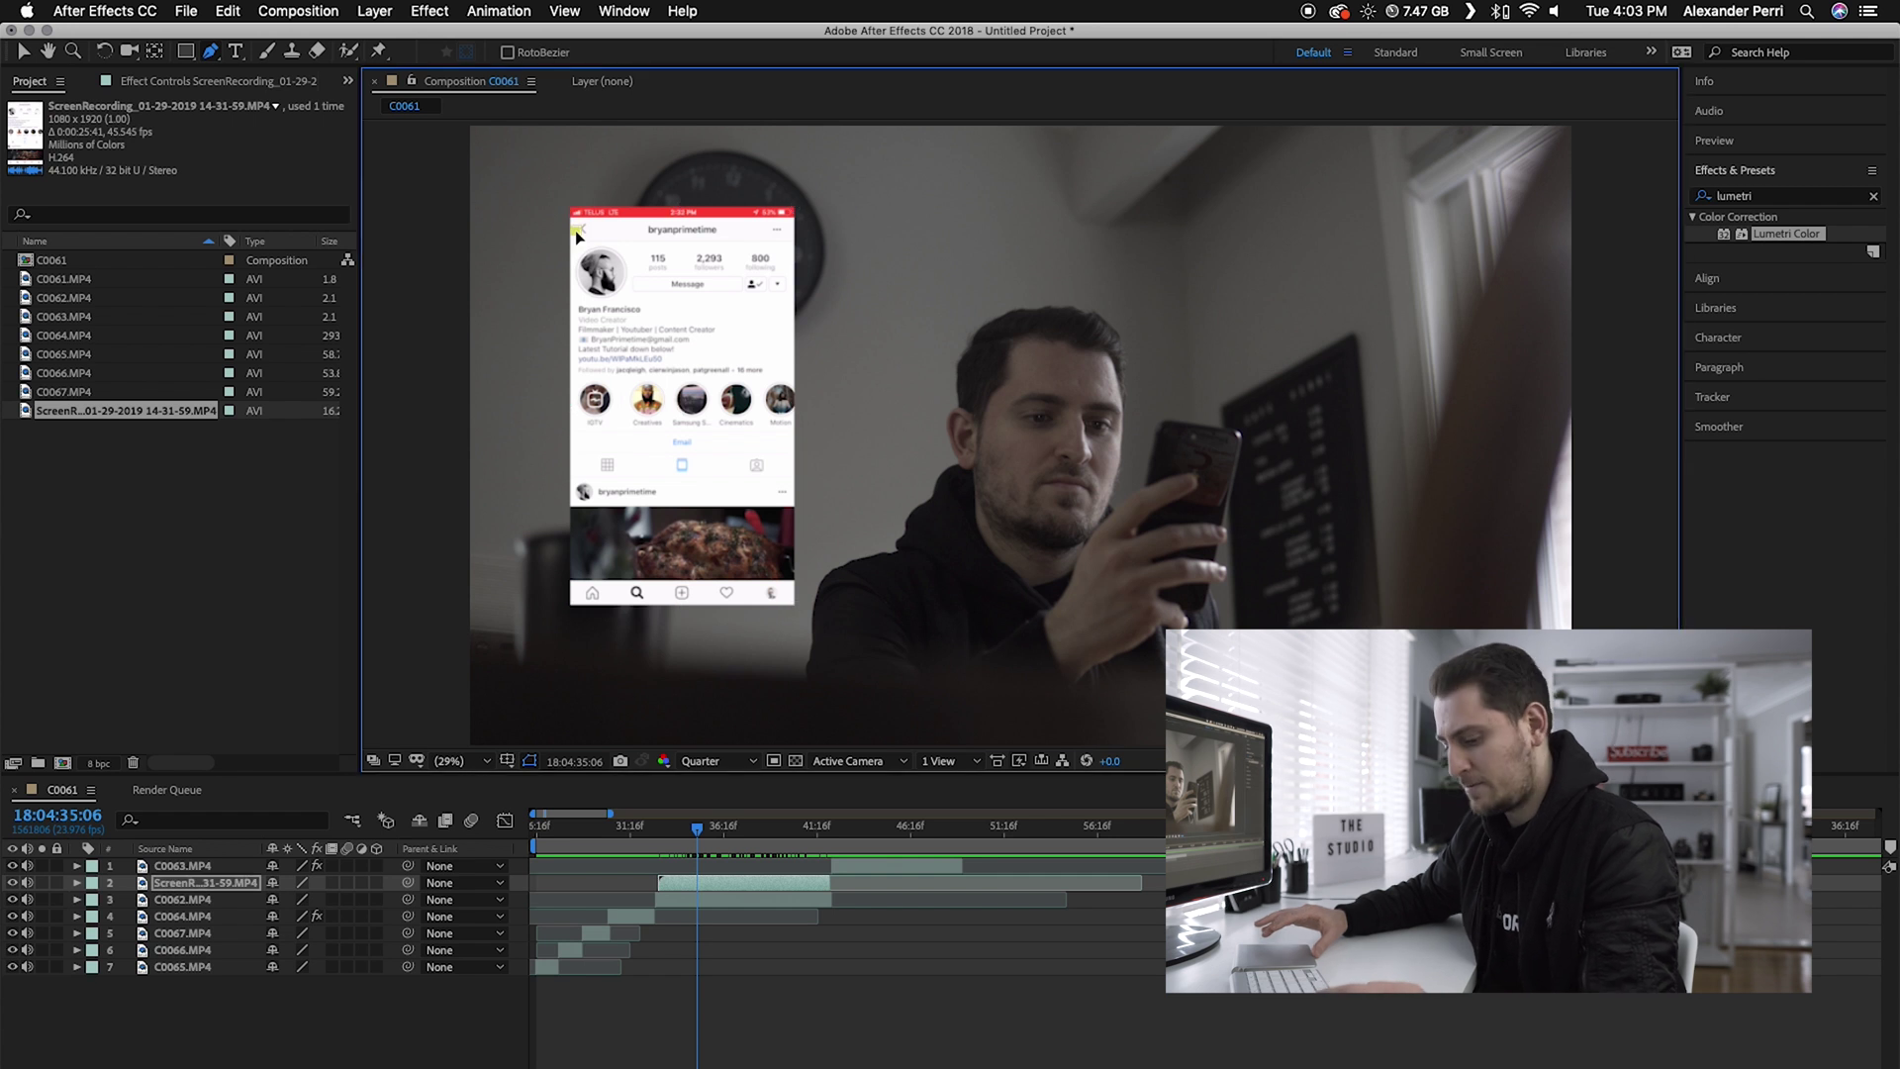
click(787, 231)
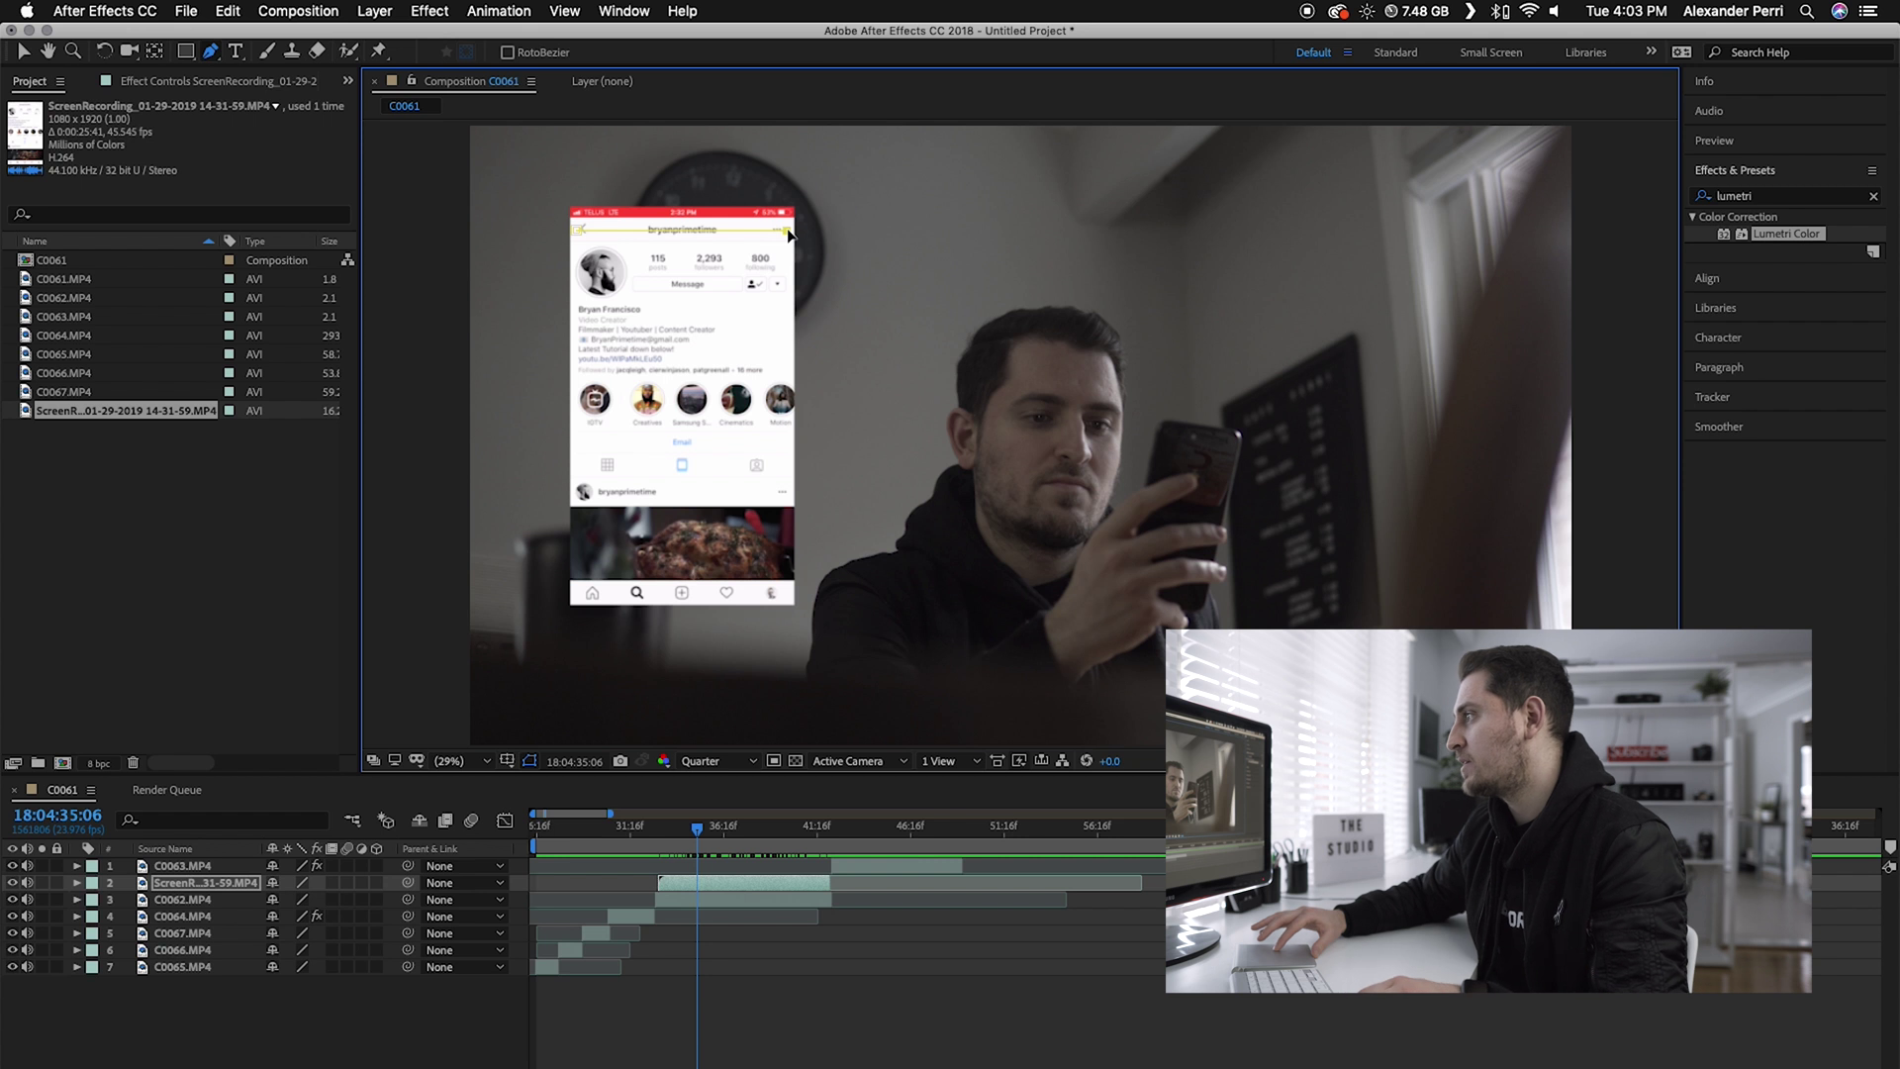
click(788, 587)
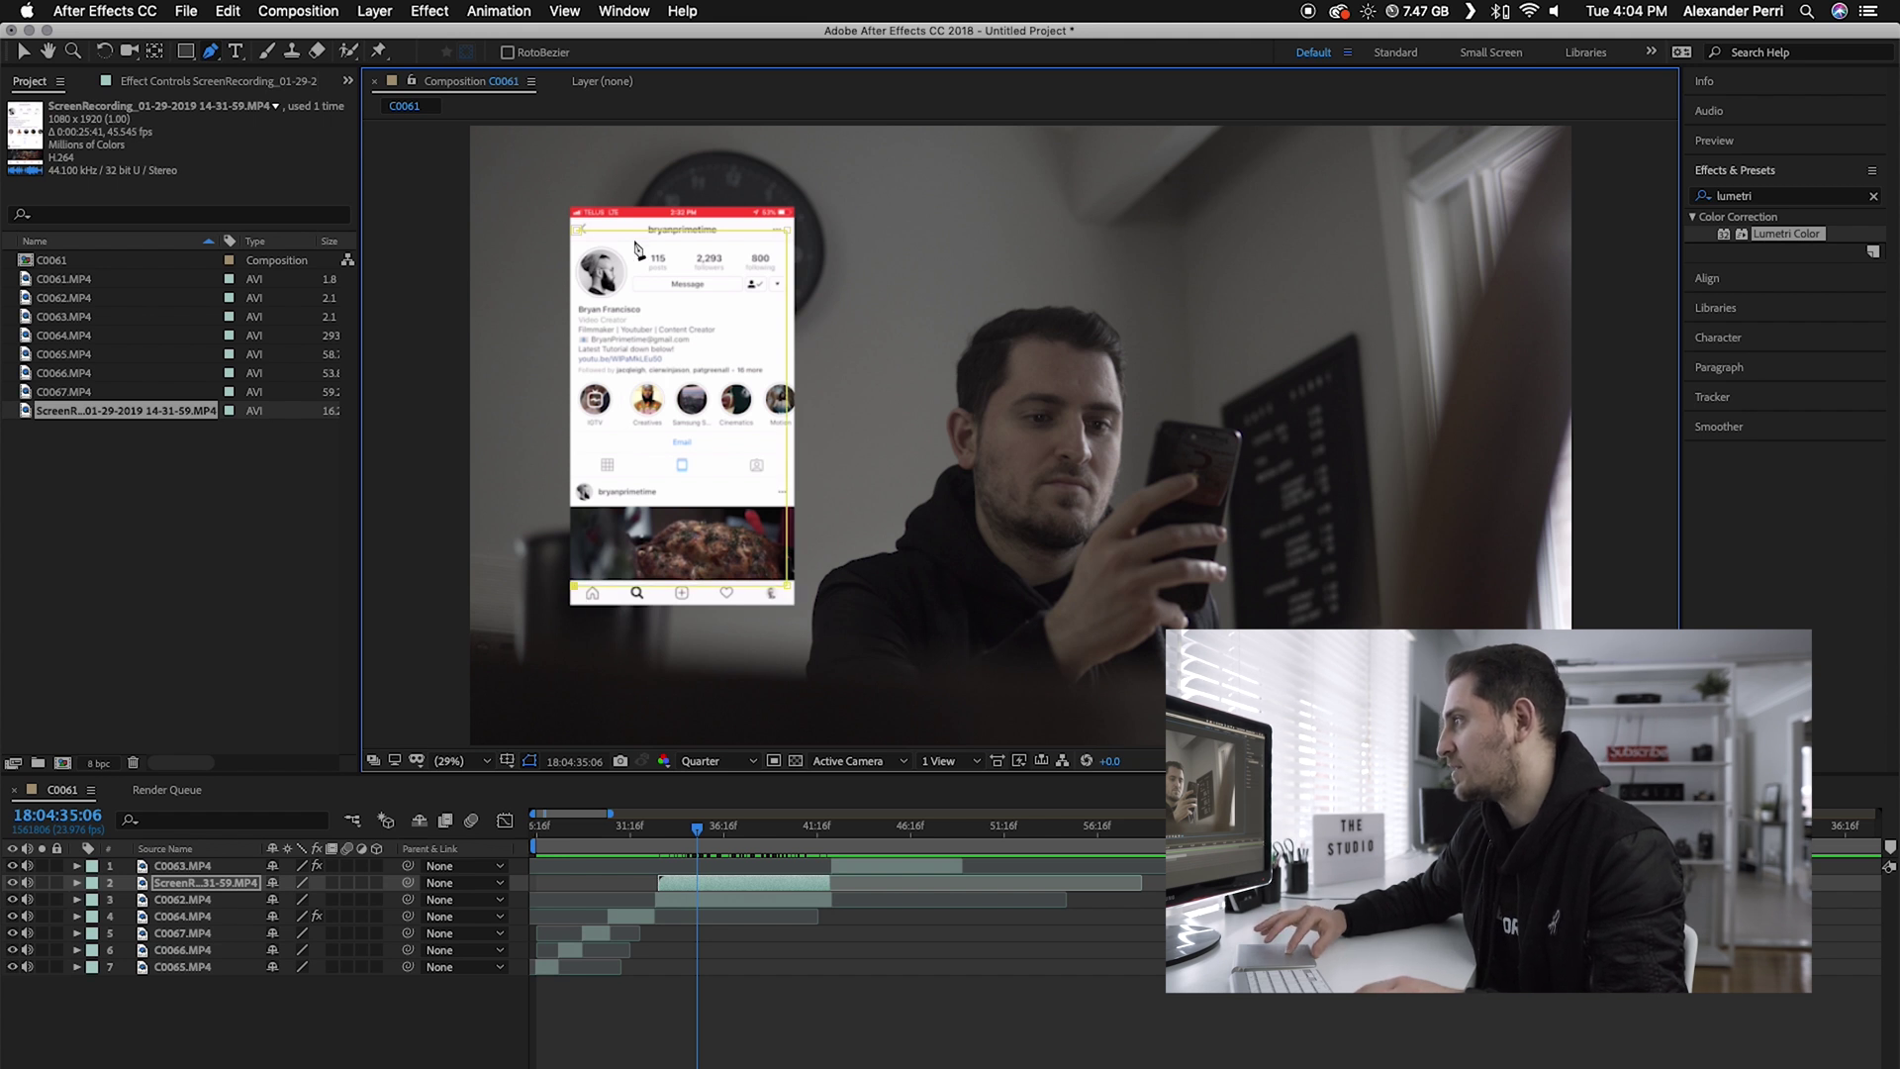
click(579, 238)
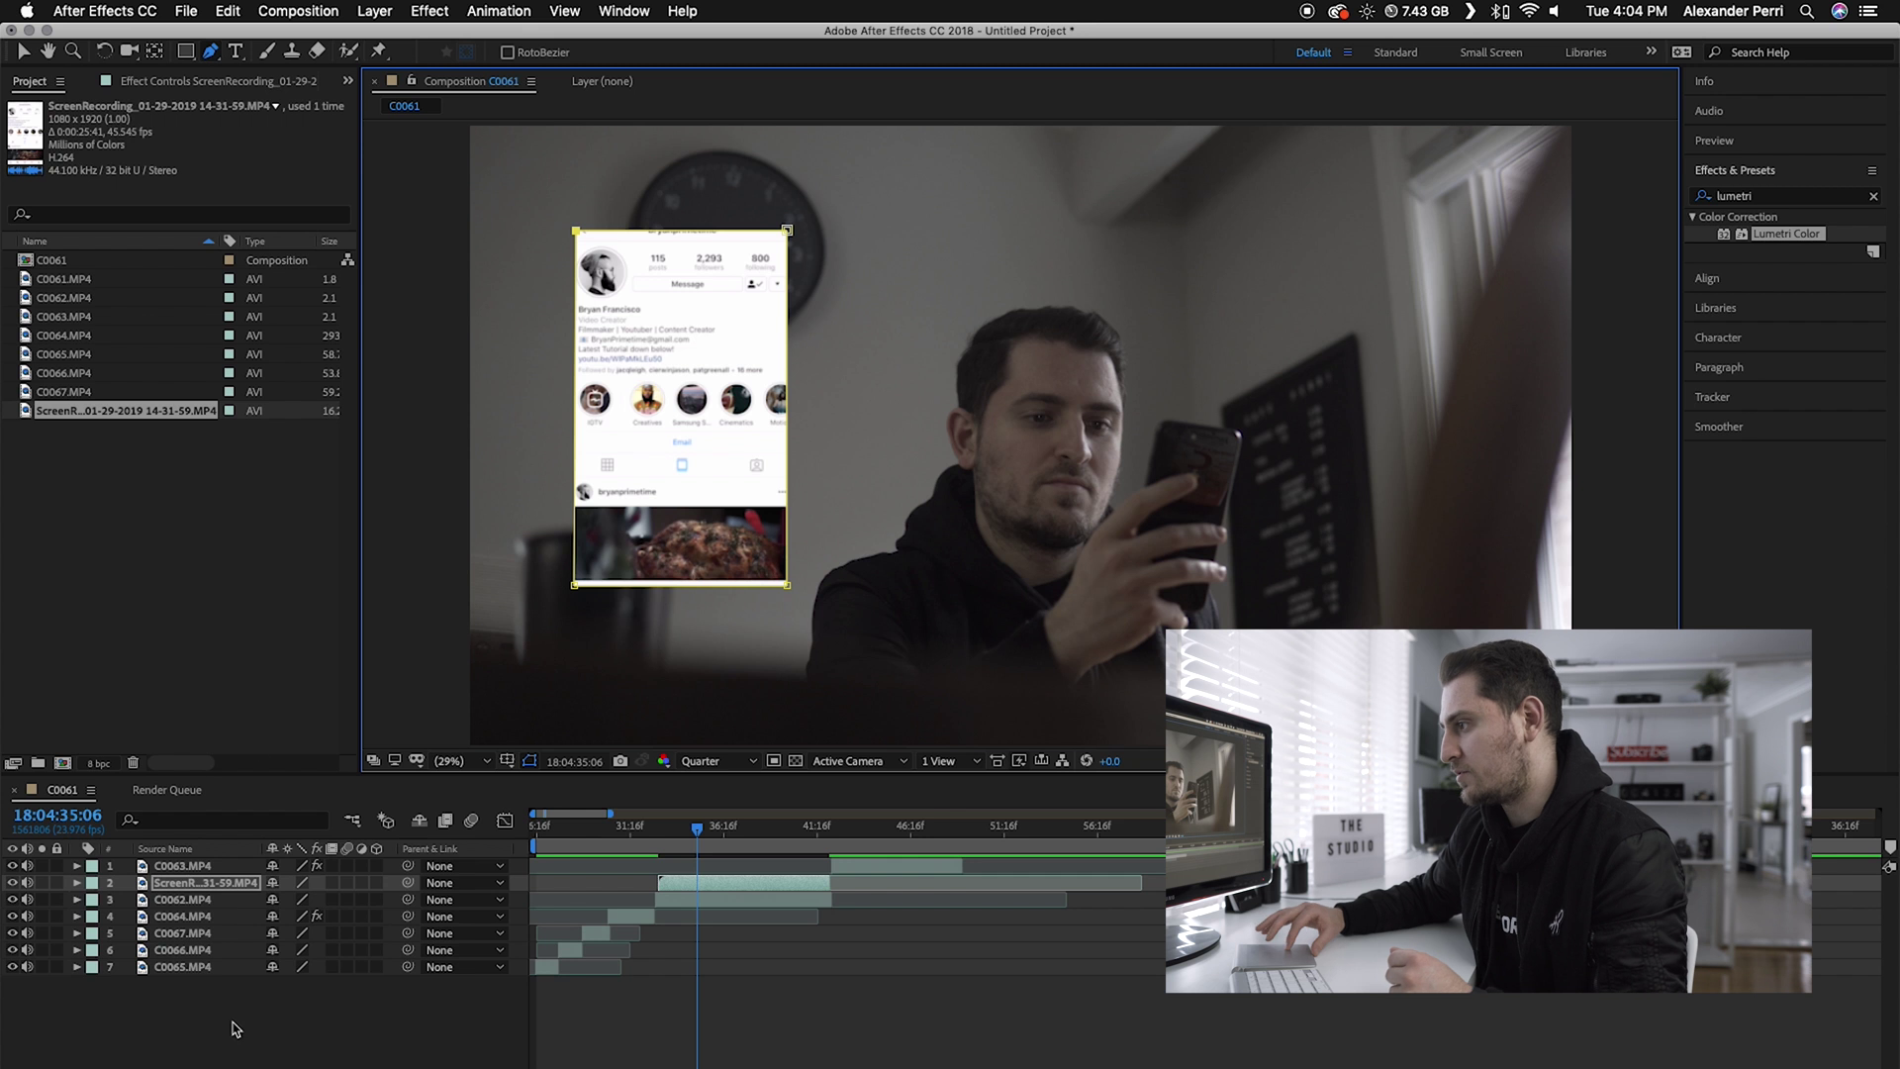
Set Mask 1's Mask Feather on the screen recording layer to 107 pixels.
click(78, 883)
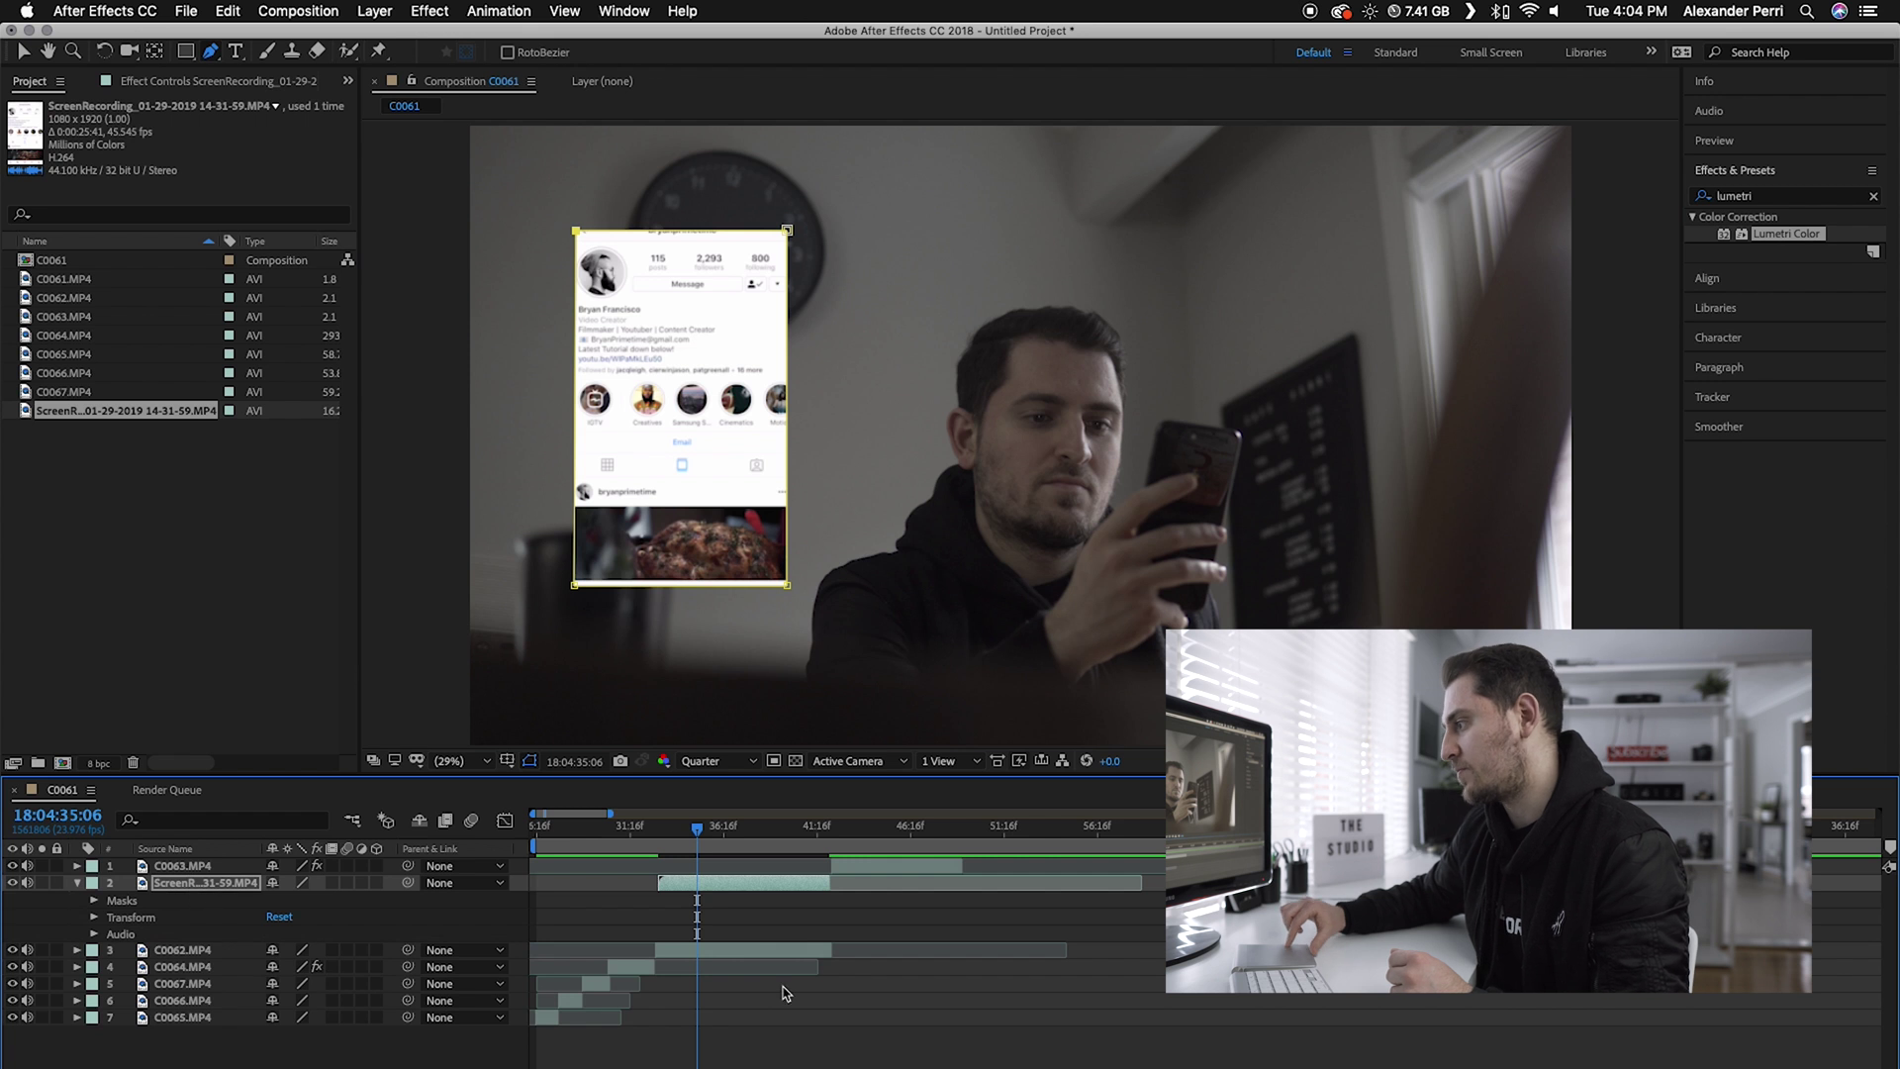
click(95, 902)
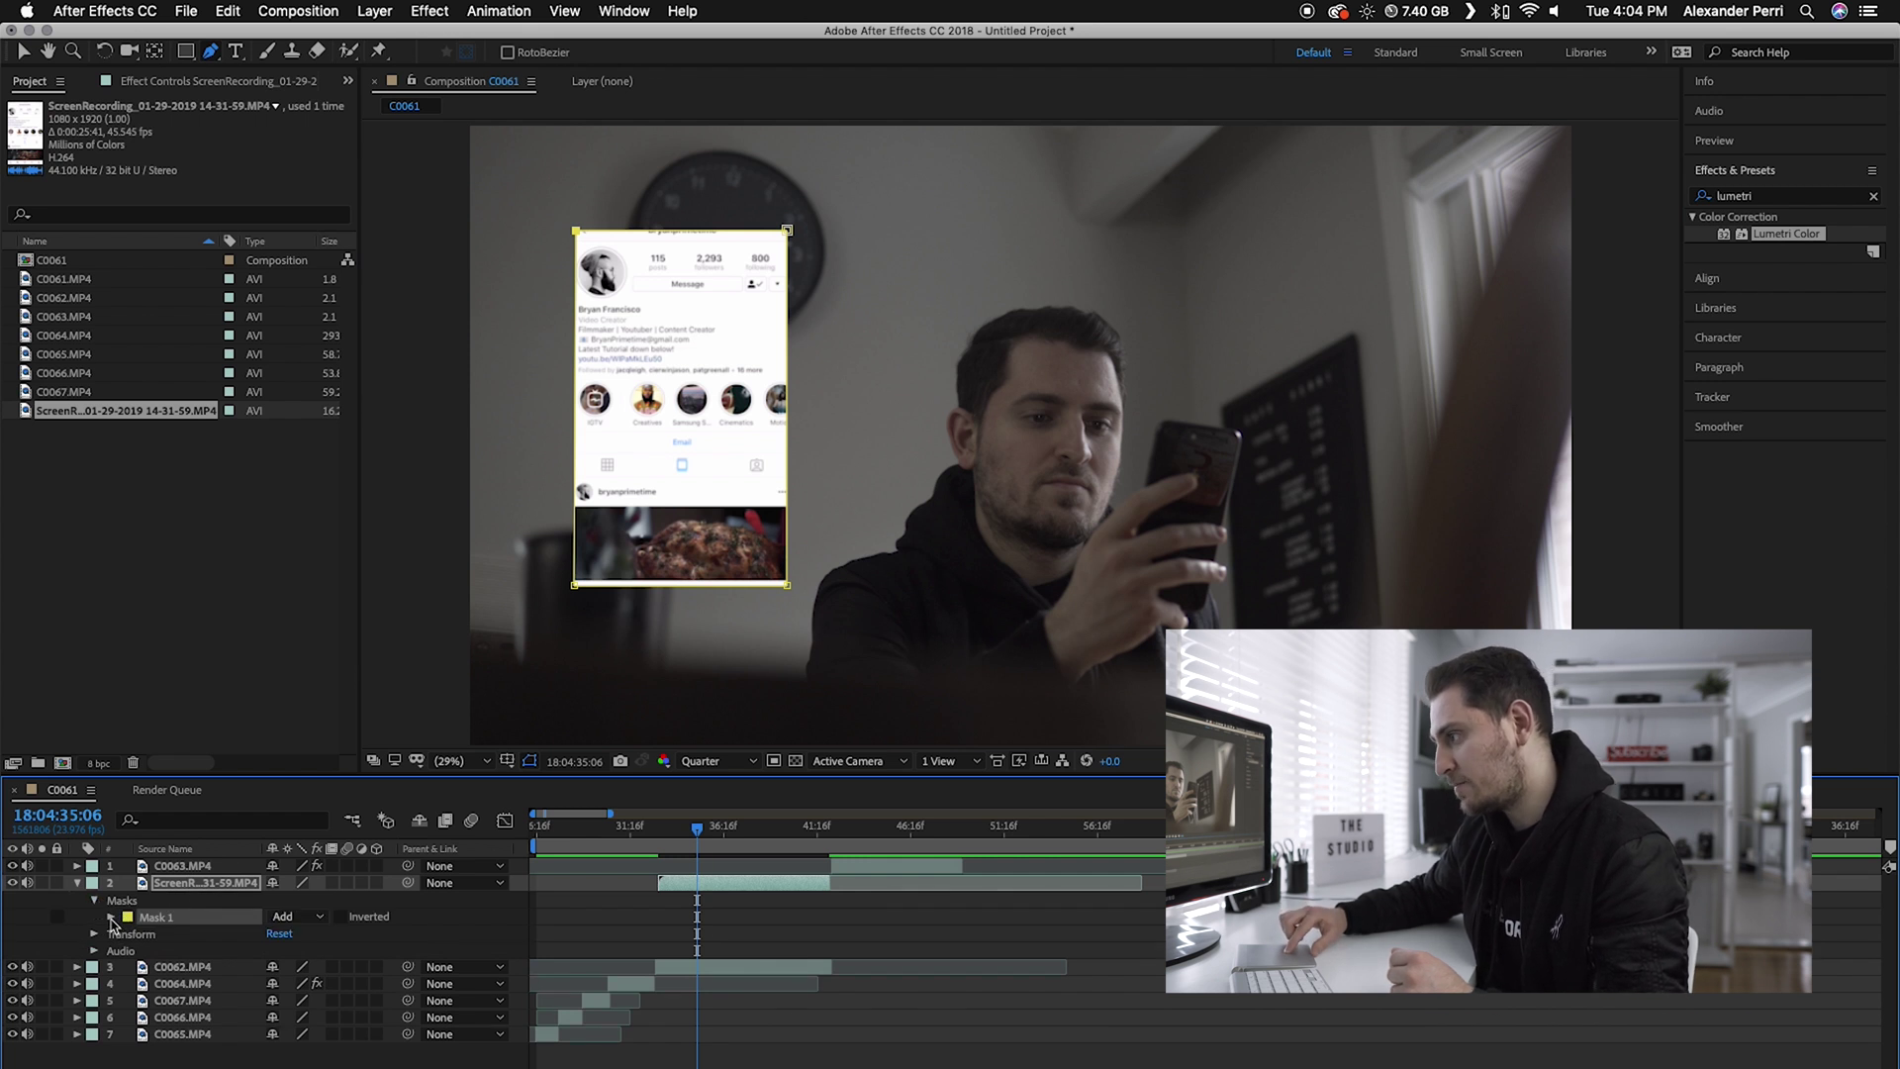
click(111, 918)
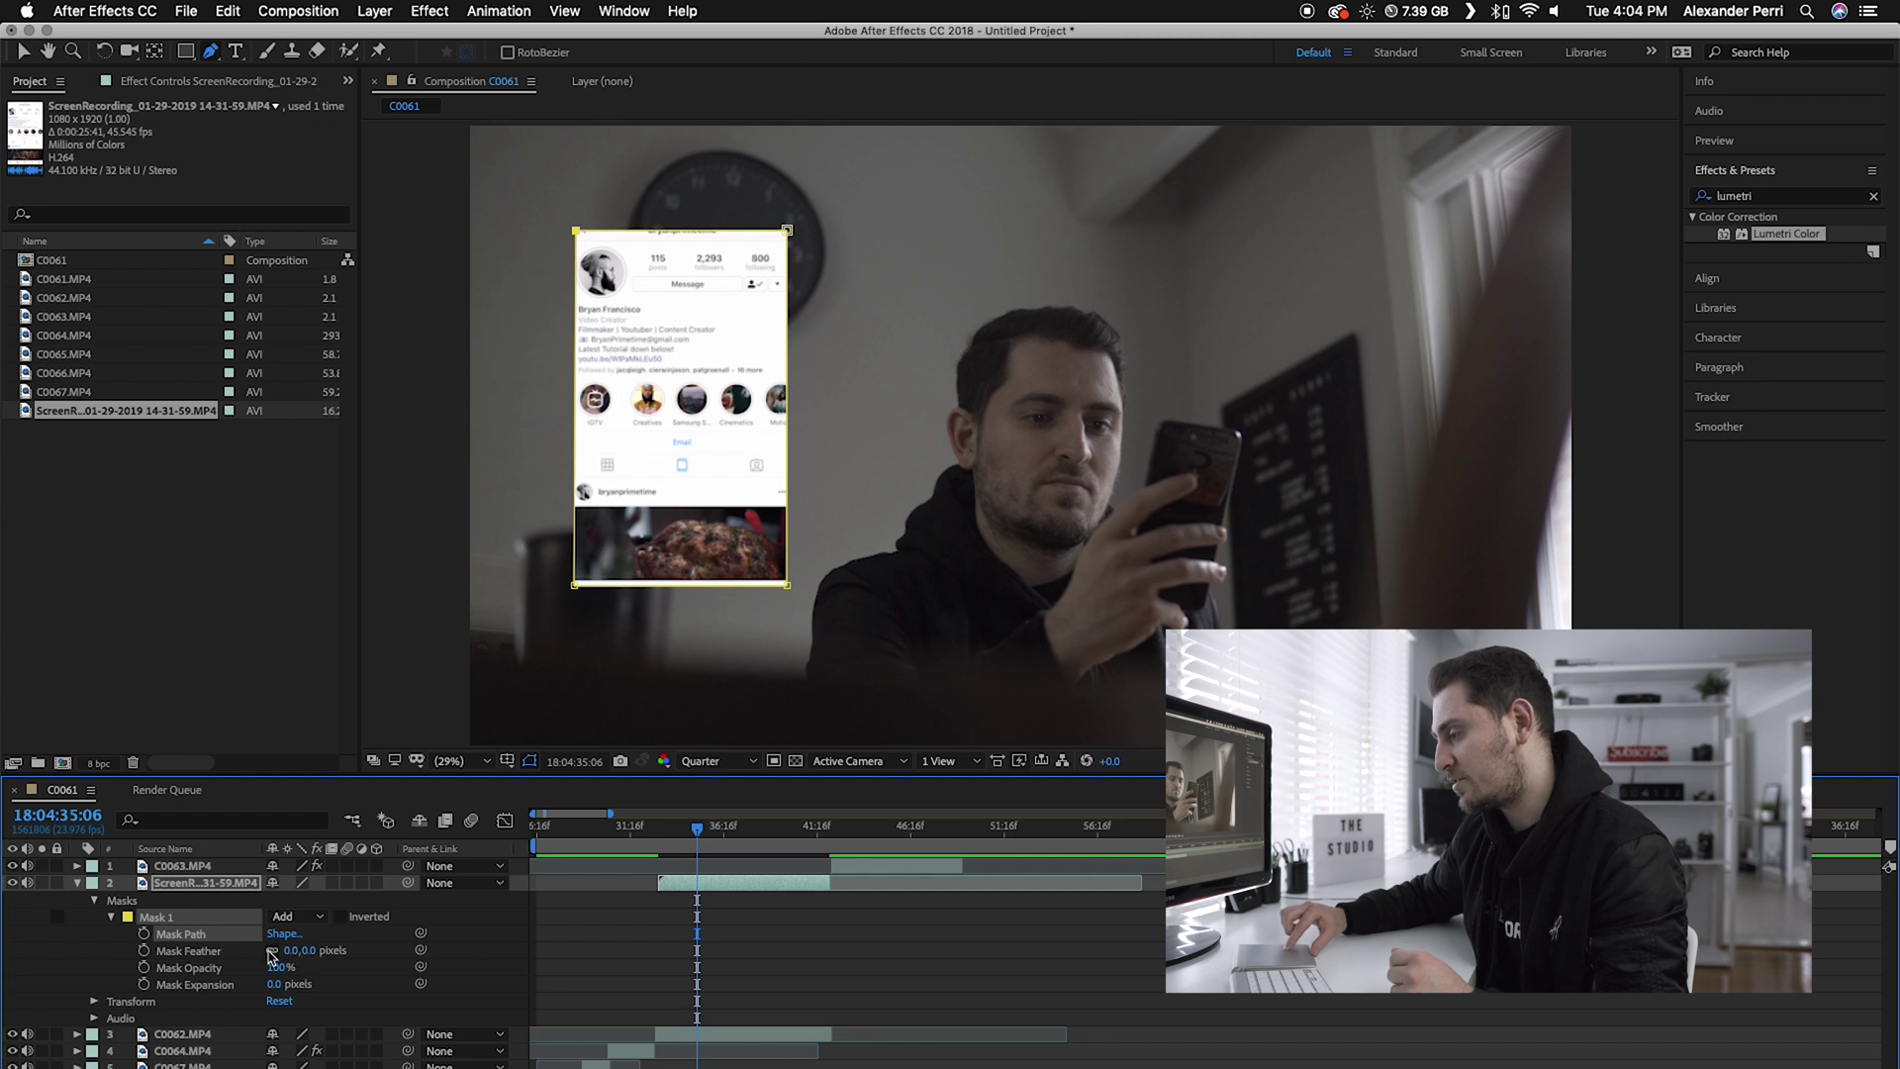
drag(308, 956, 411, 952)
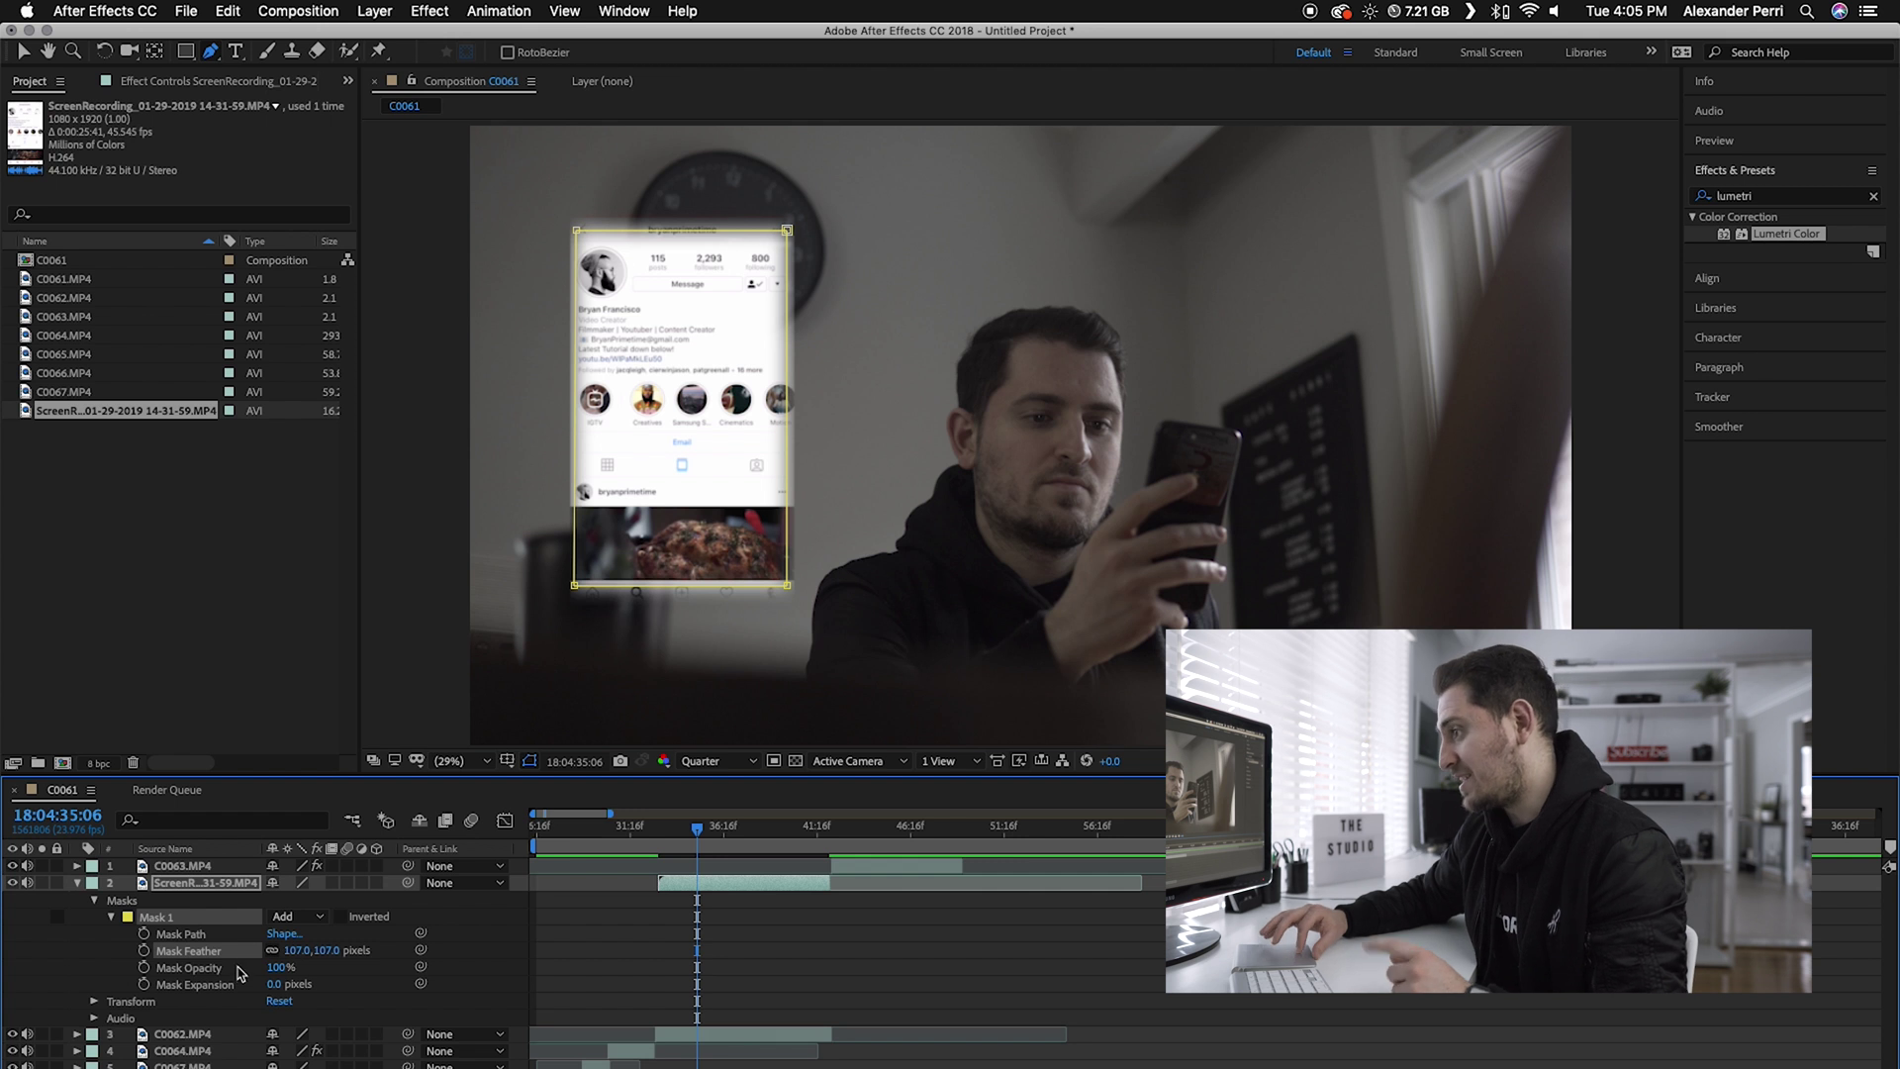
click(95, 902)
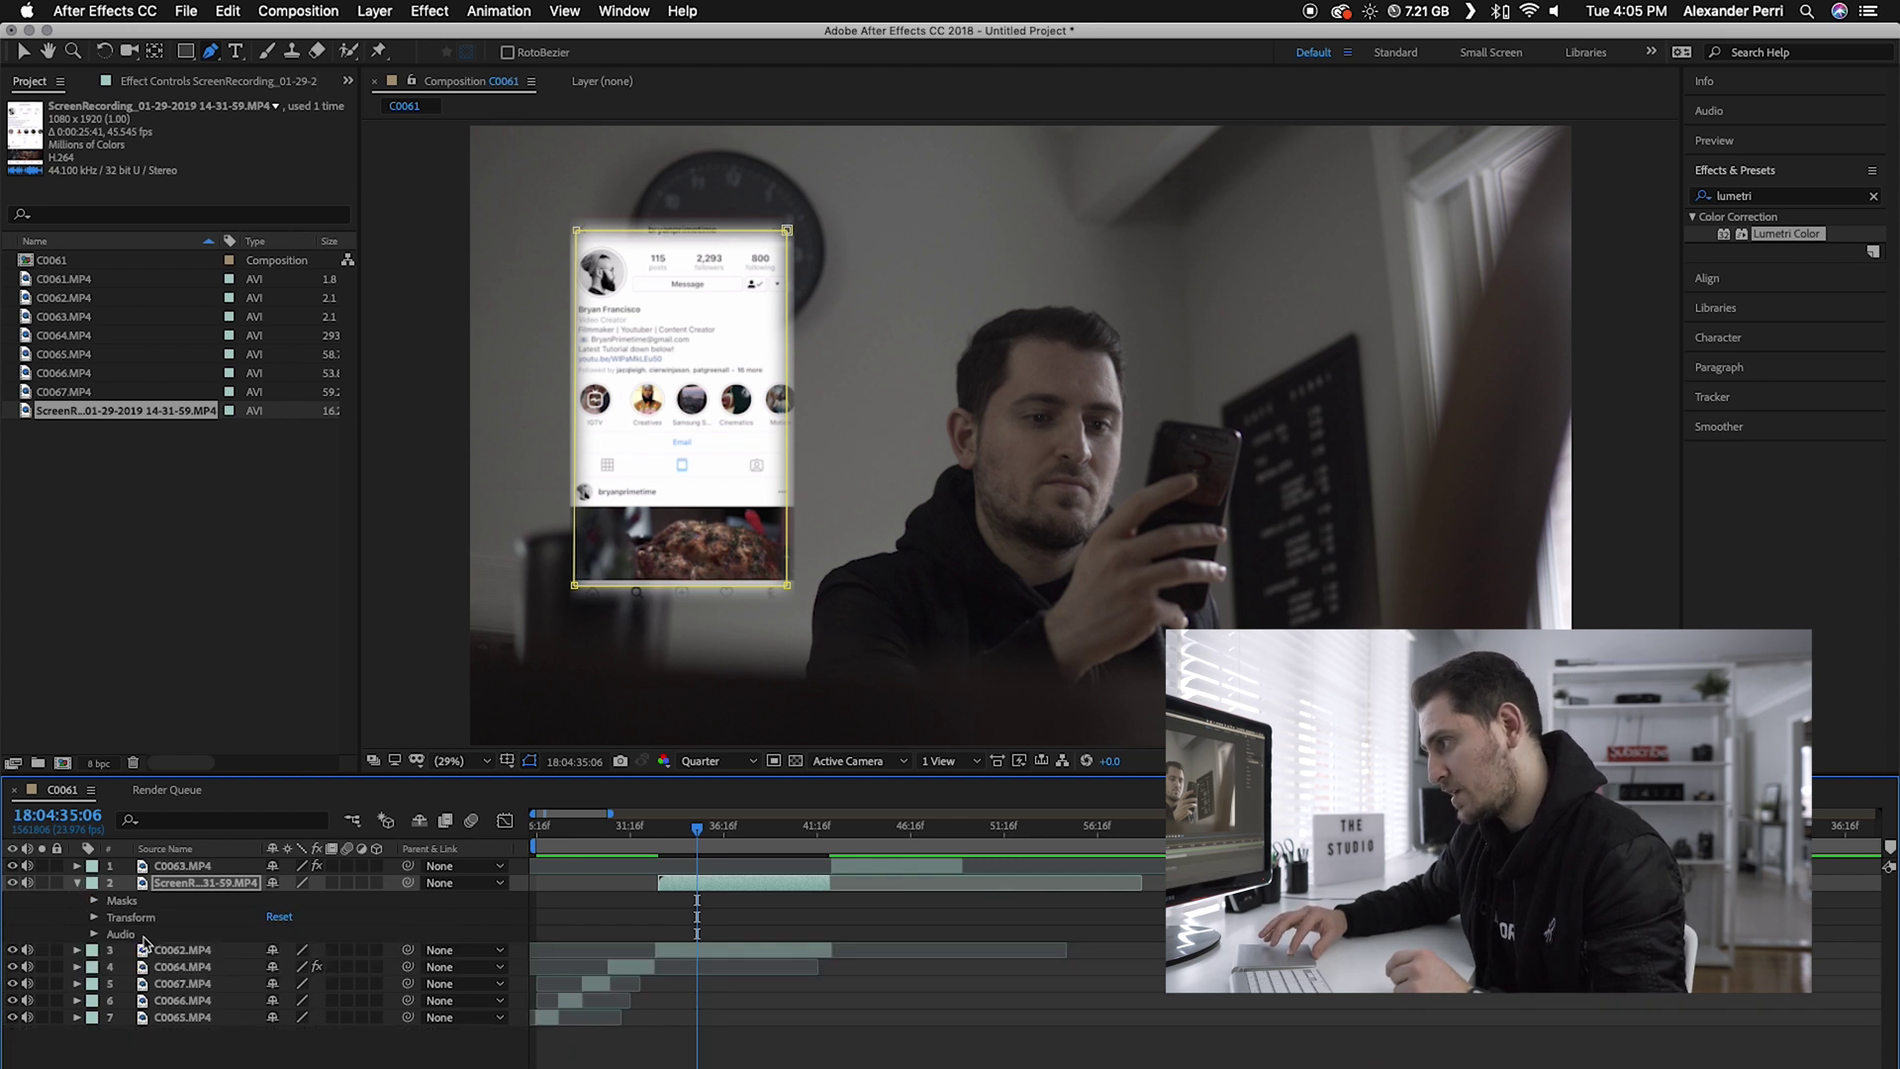
Lower the overlay's Opacity to 65% and return the playhead to 18:04:33:12.
click(95, 917)
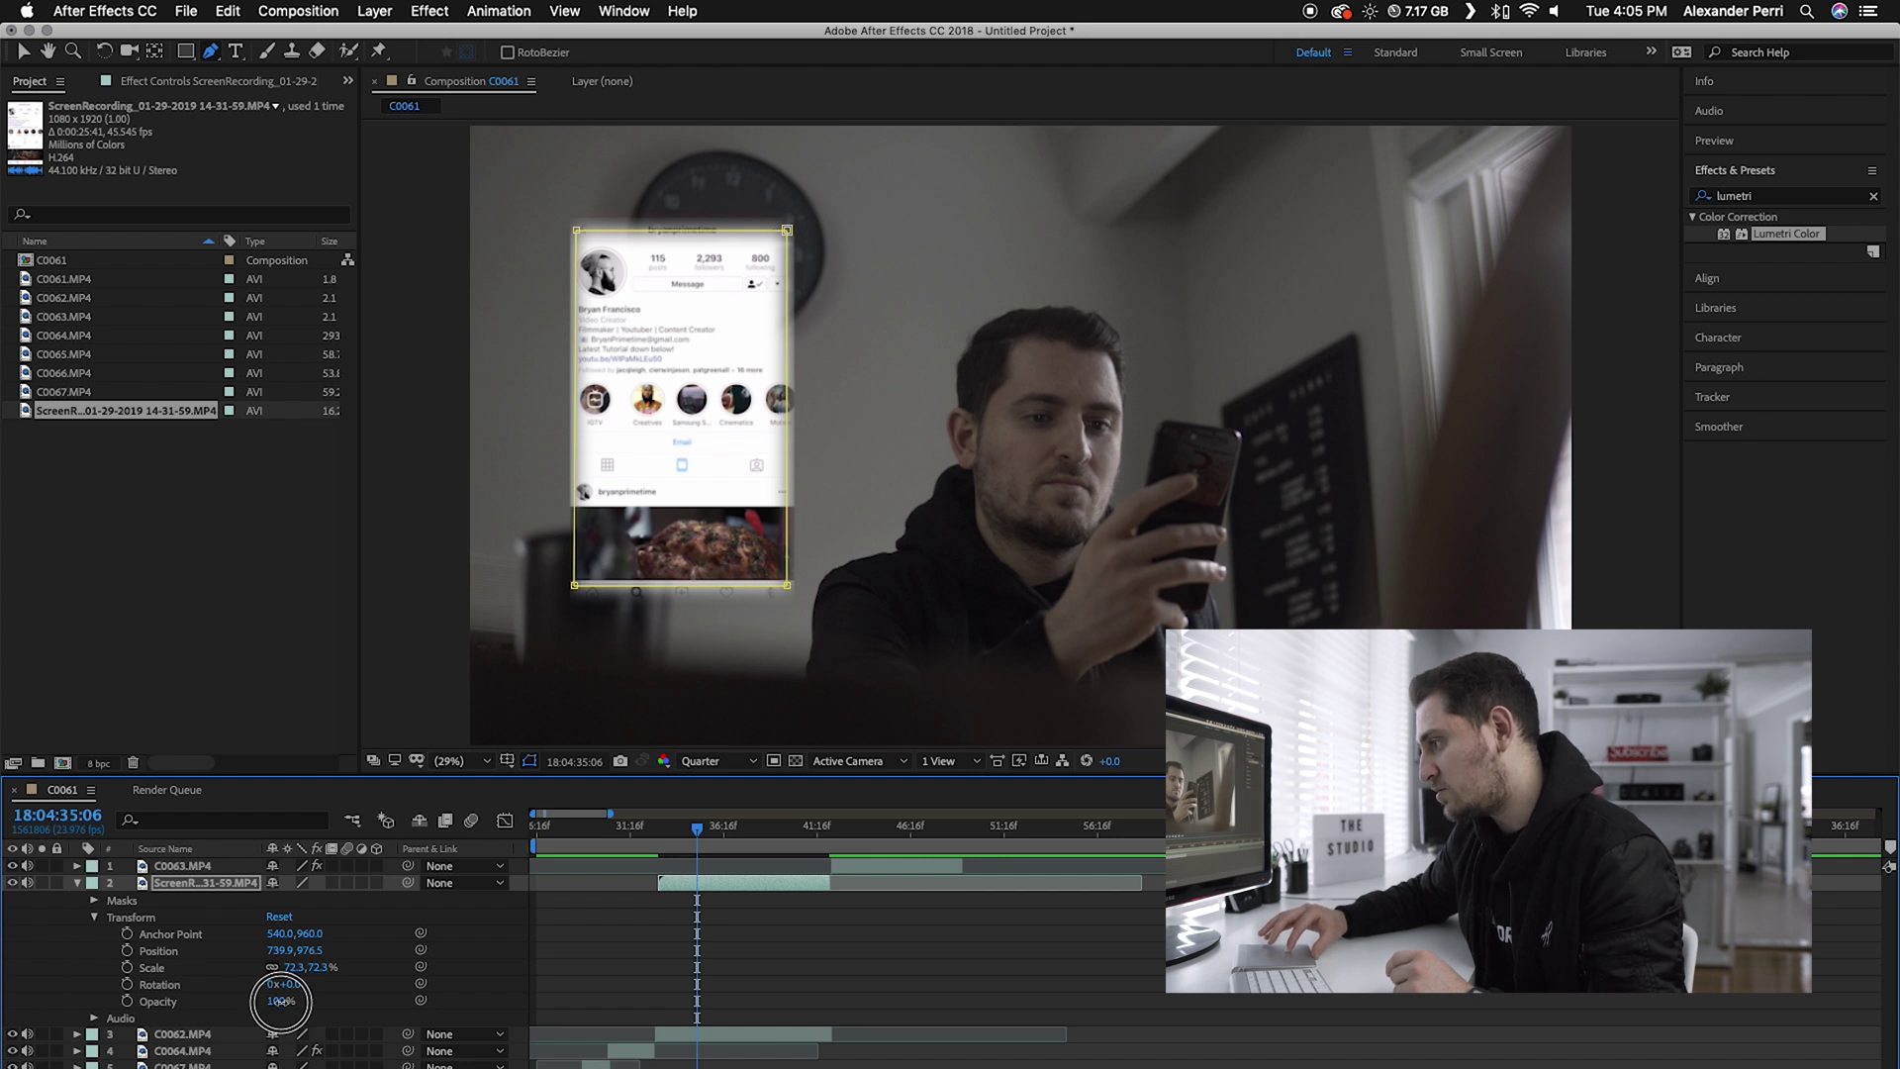
drag(281, 1001, 251, 998)
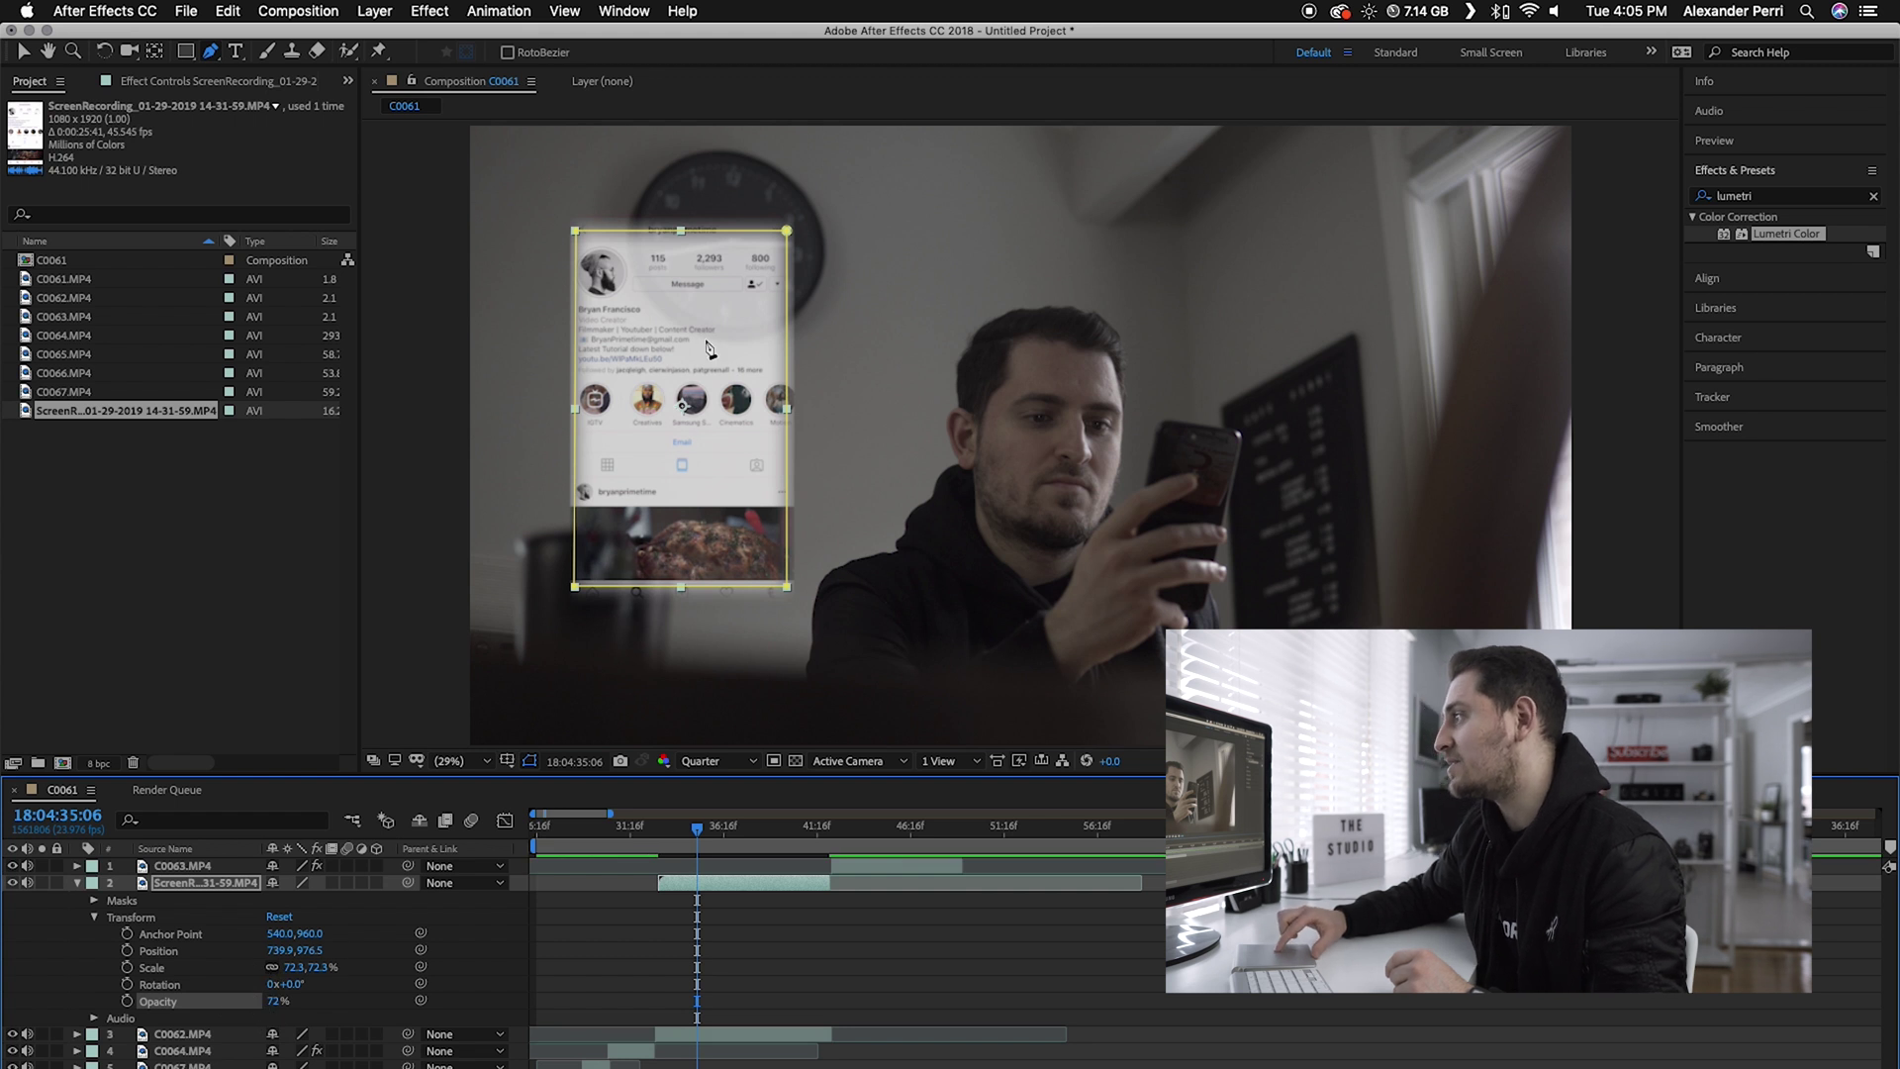
click(297, 1008)
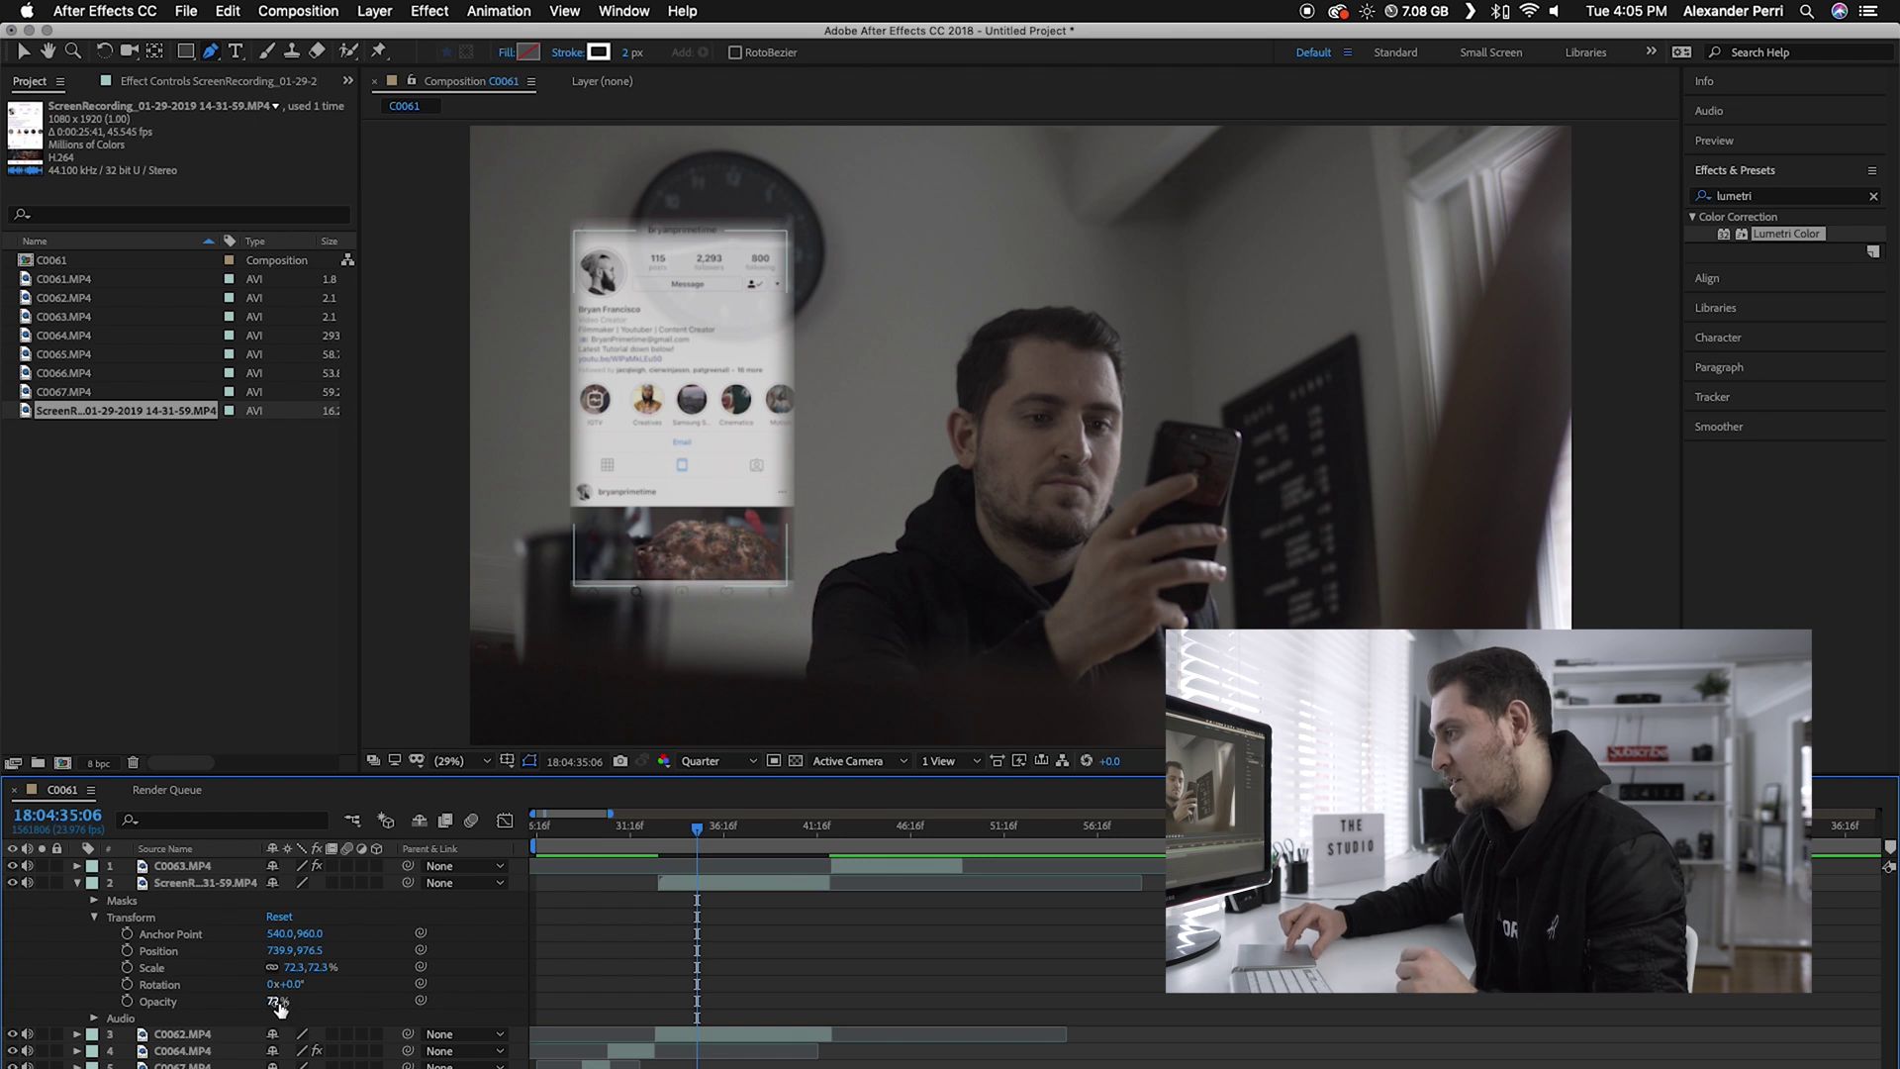
drag(276, 1002, 273, 1002)
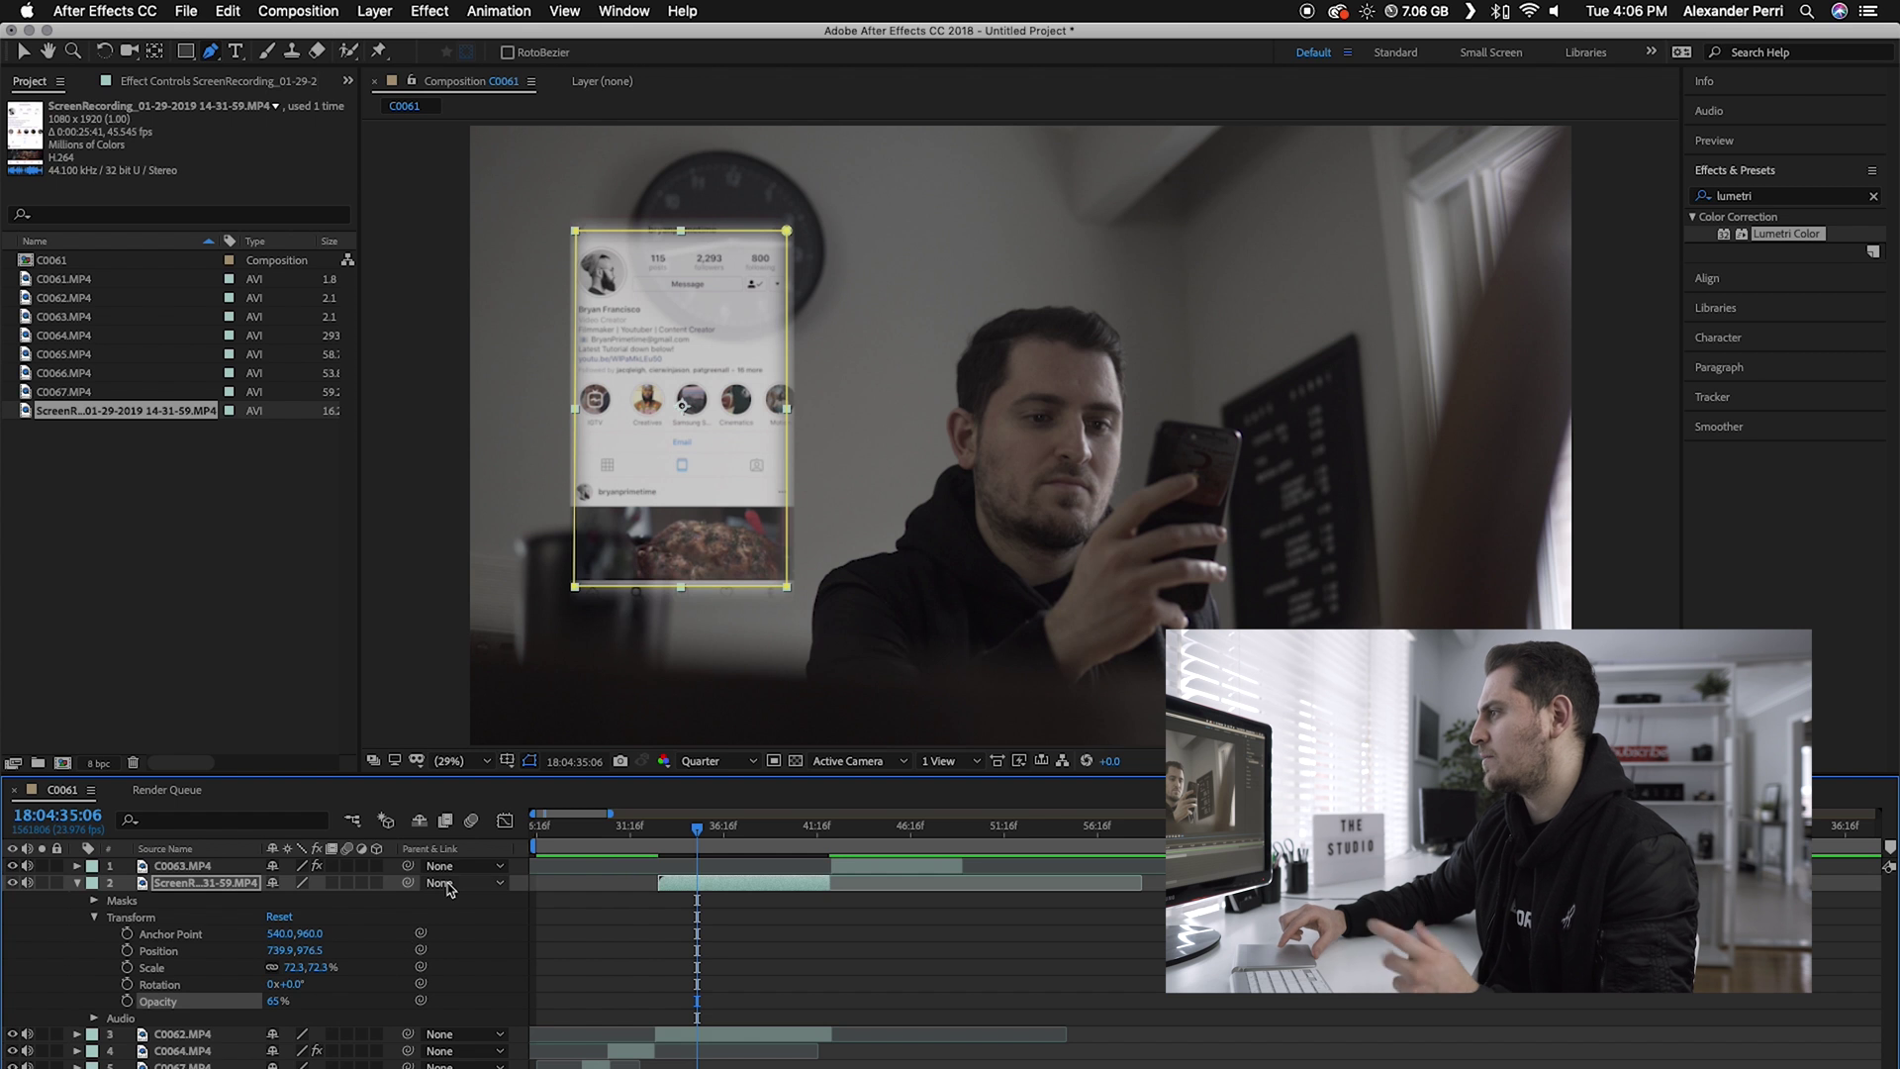
drag(697, 834, 665, 834)
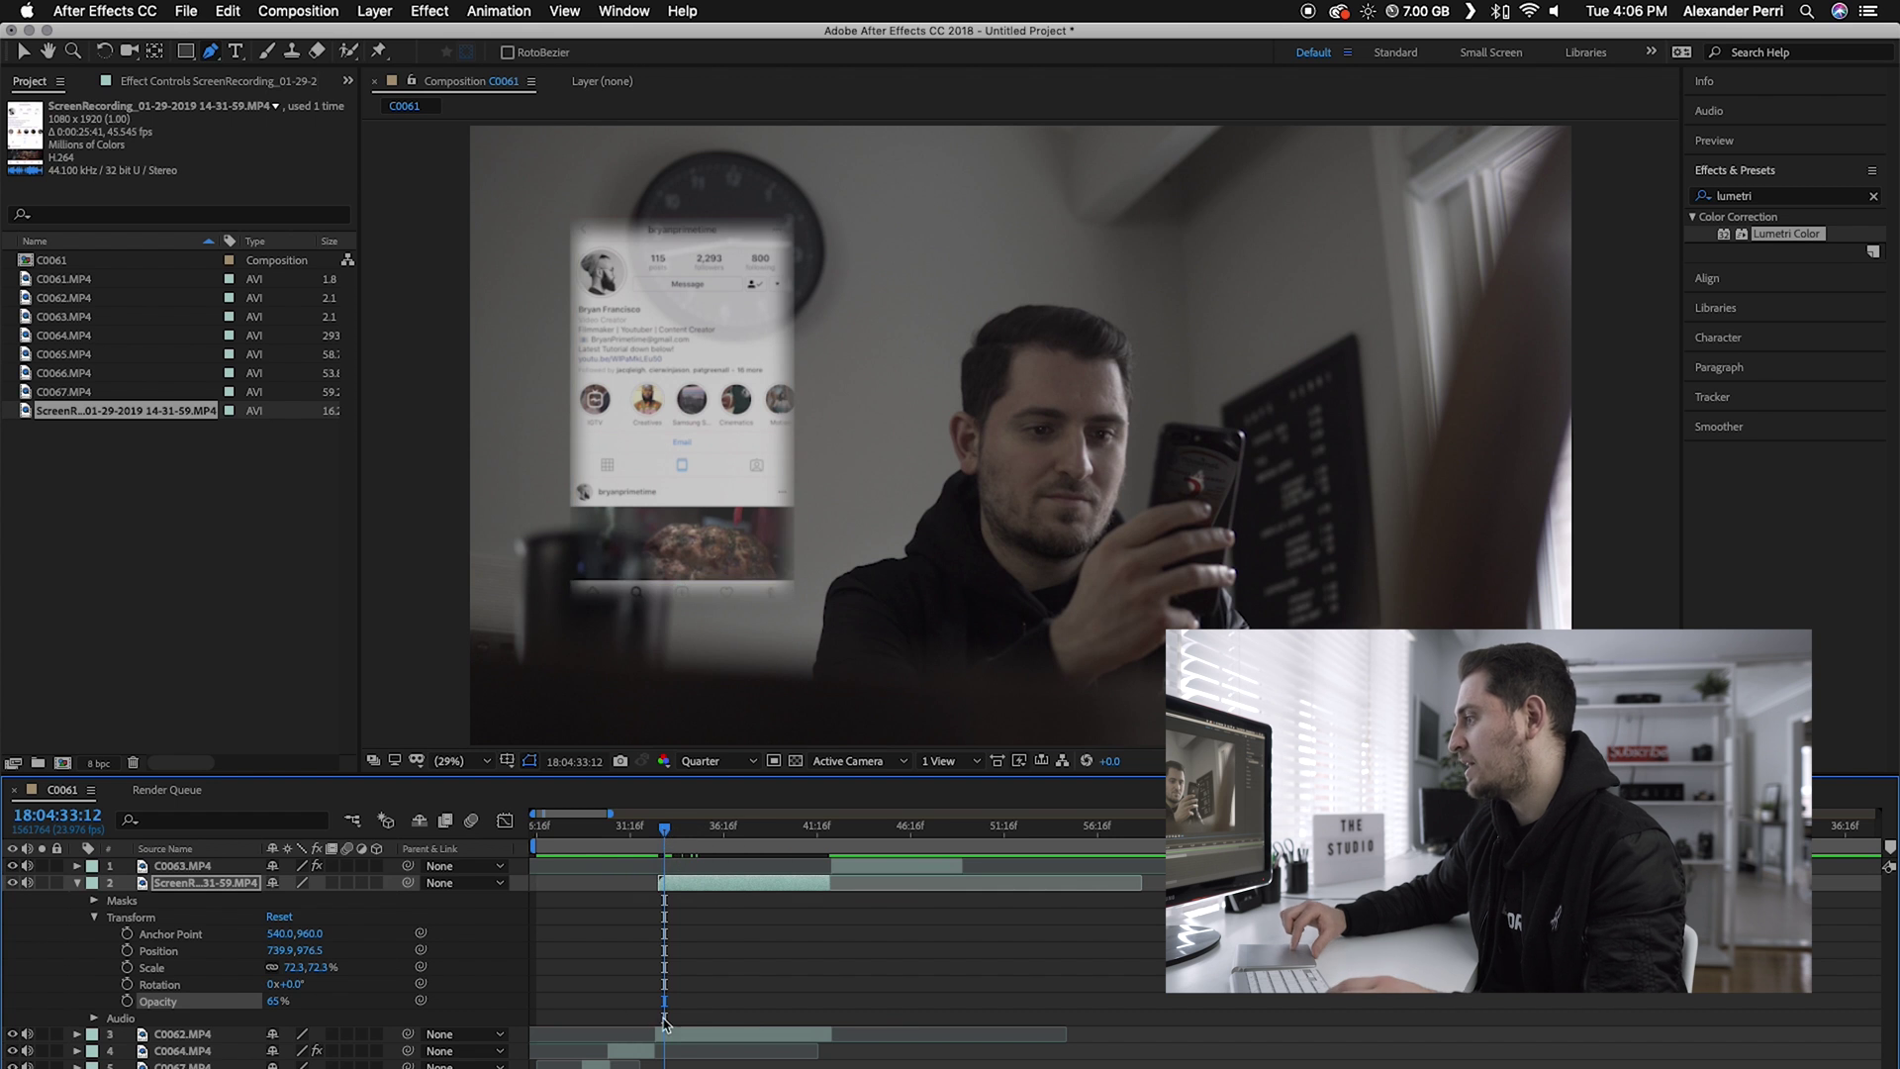
Preview the composition and align the overlay layer's start with the cut into C0062.
key(space)
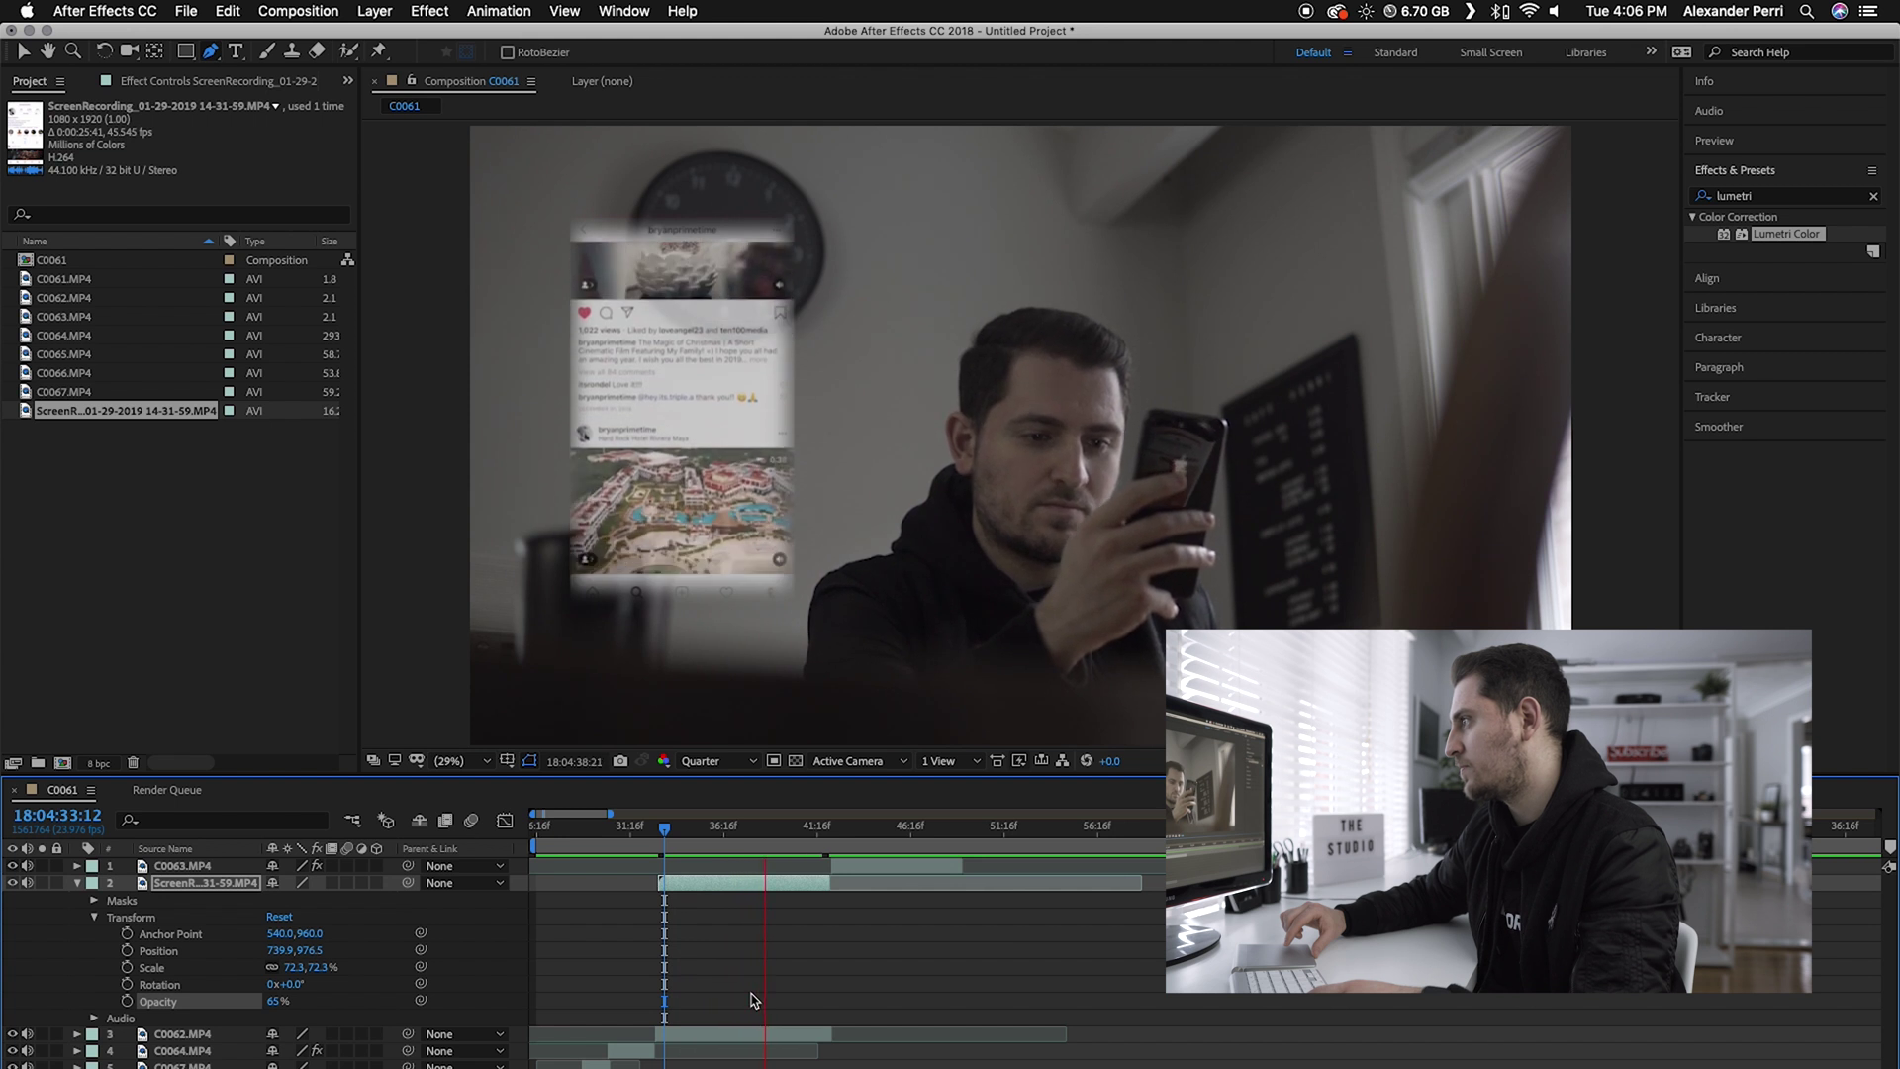
key(space)
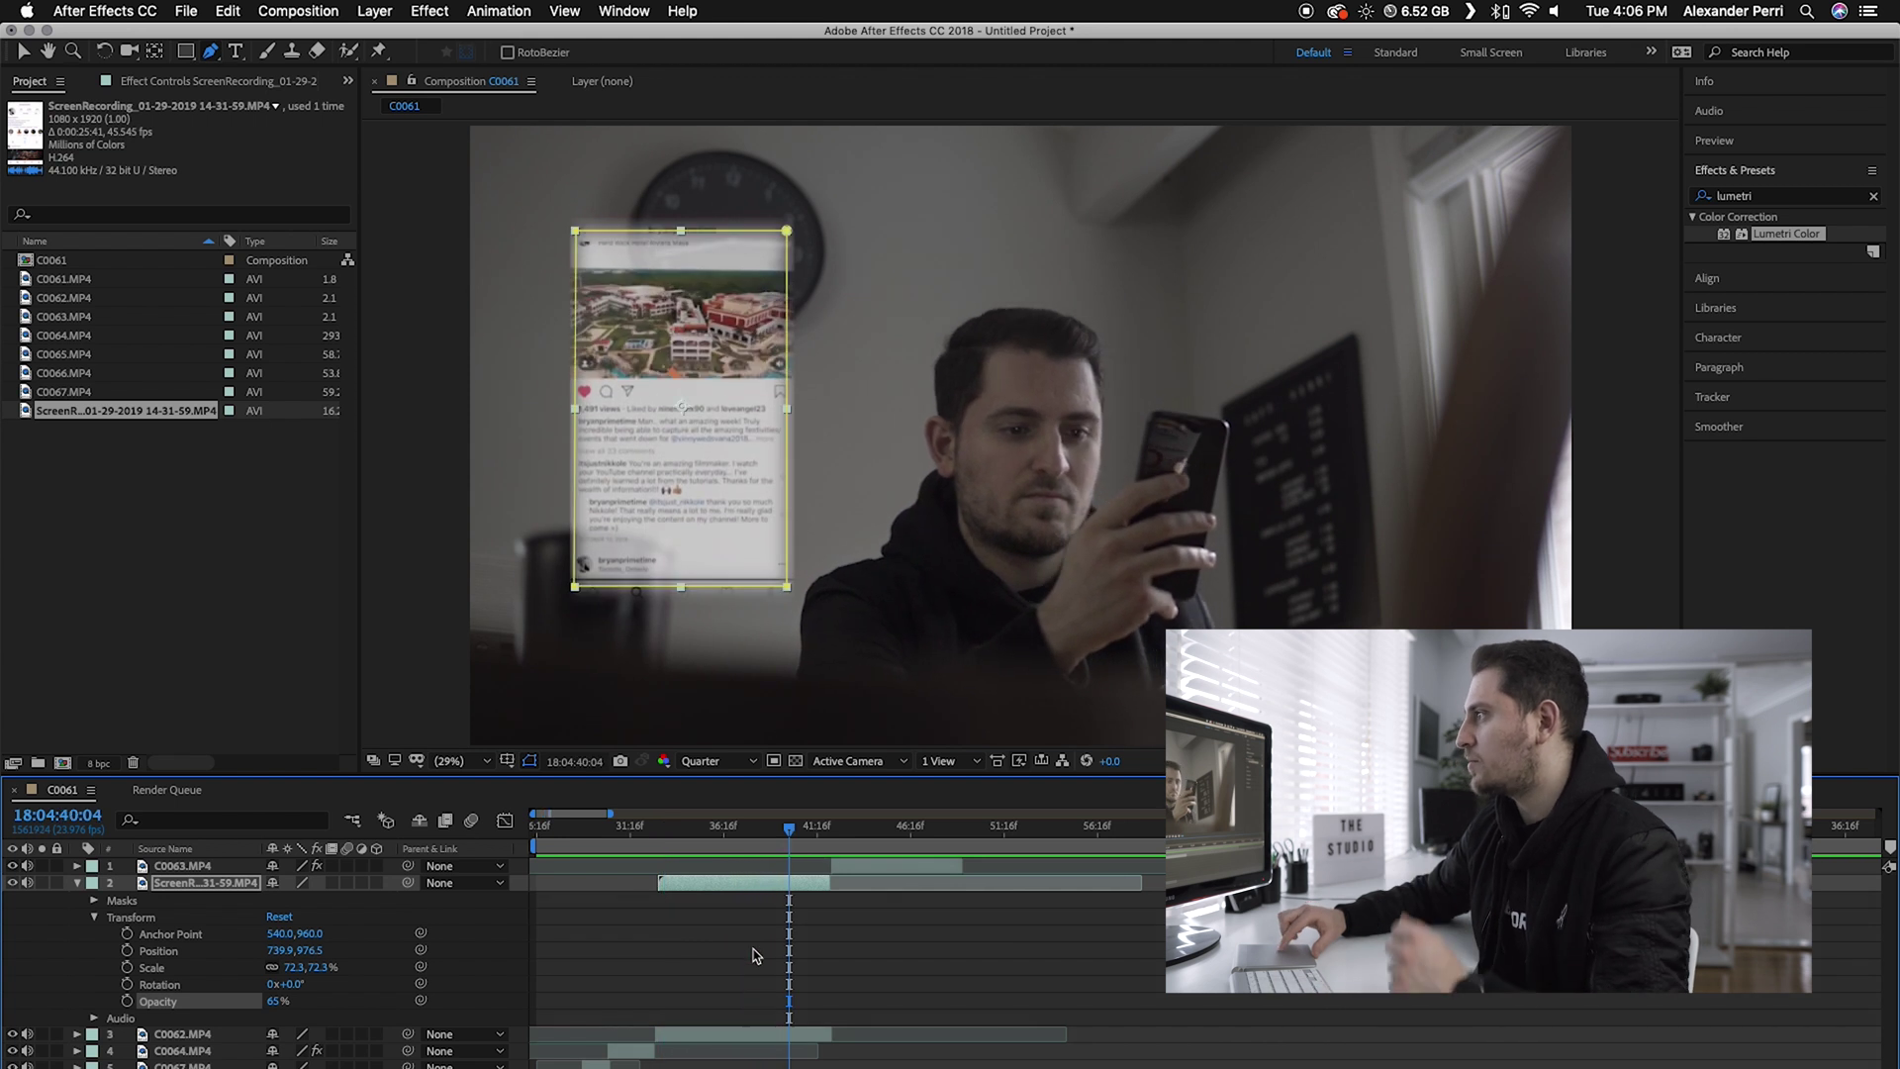
drag(768, 830, 655, 832)
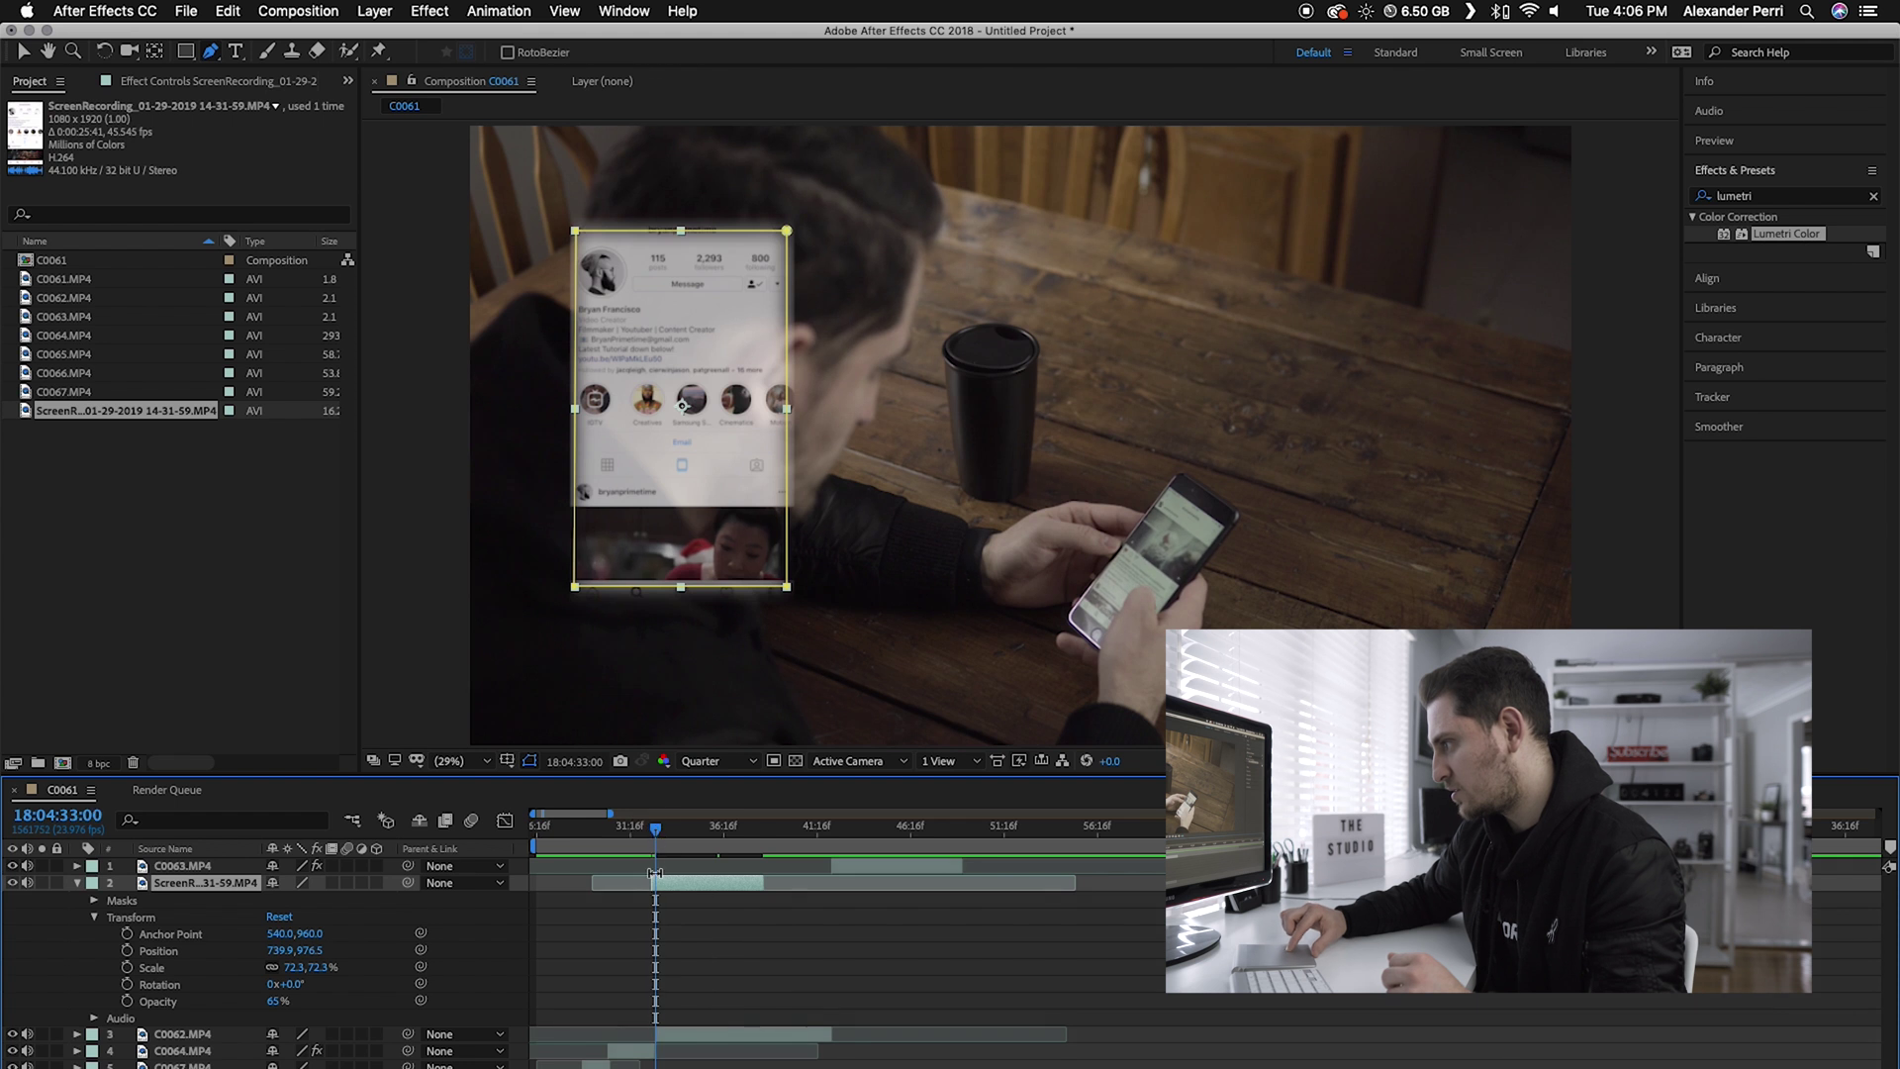
drag(663, 879, 668, 880)
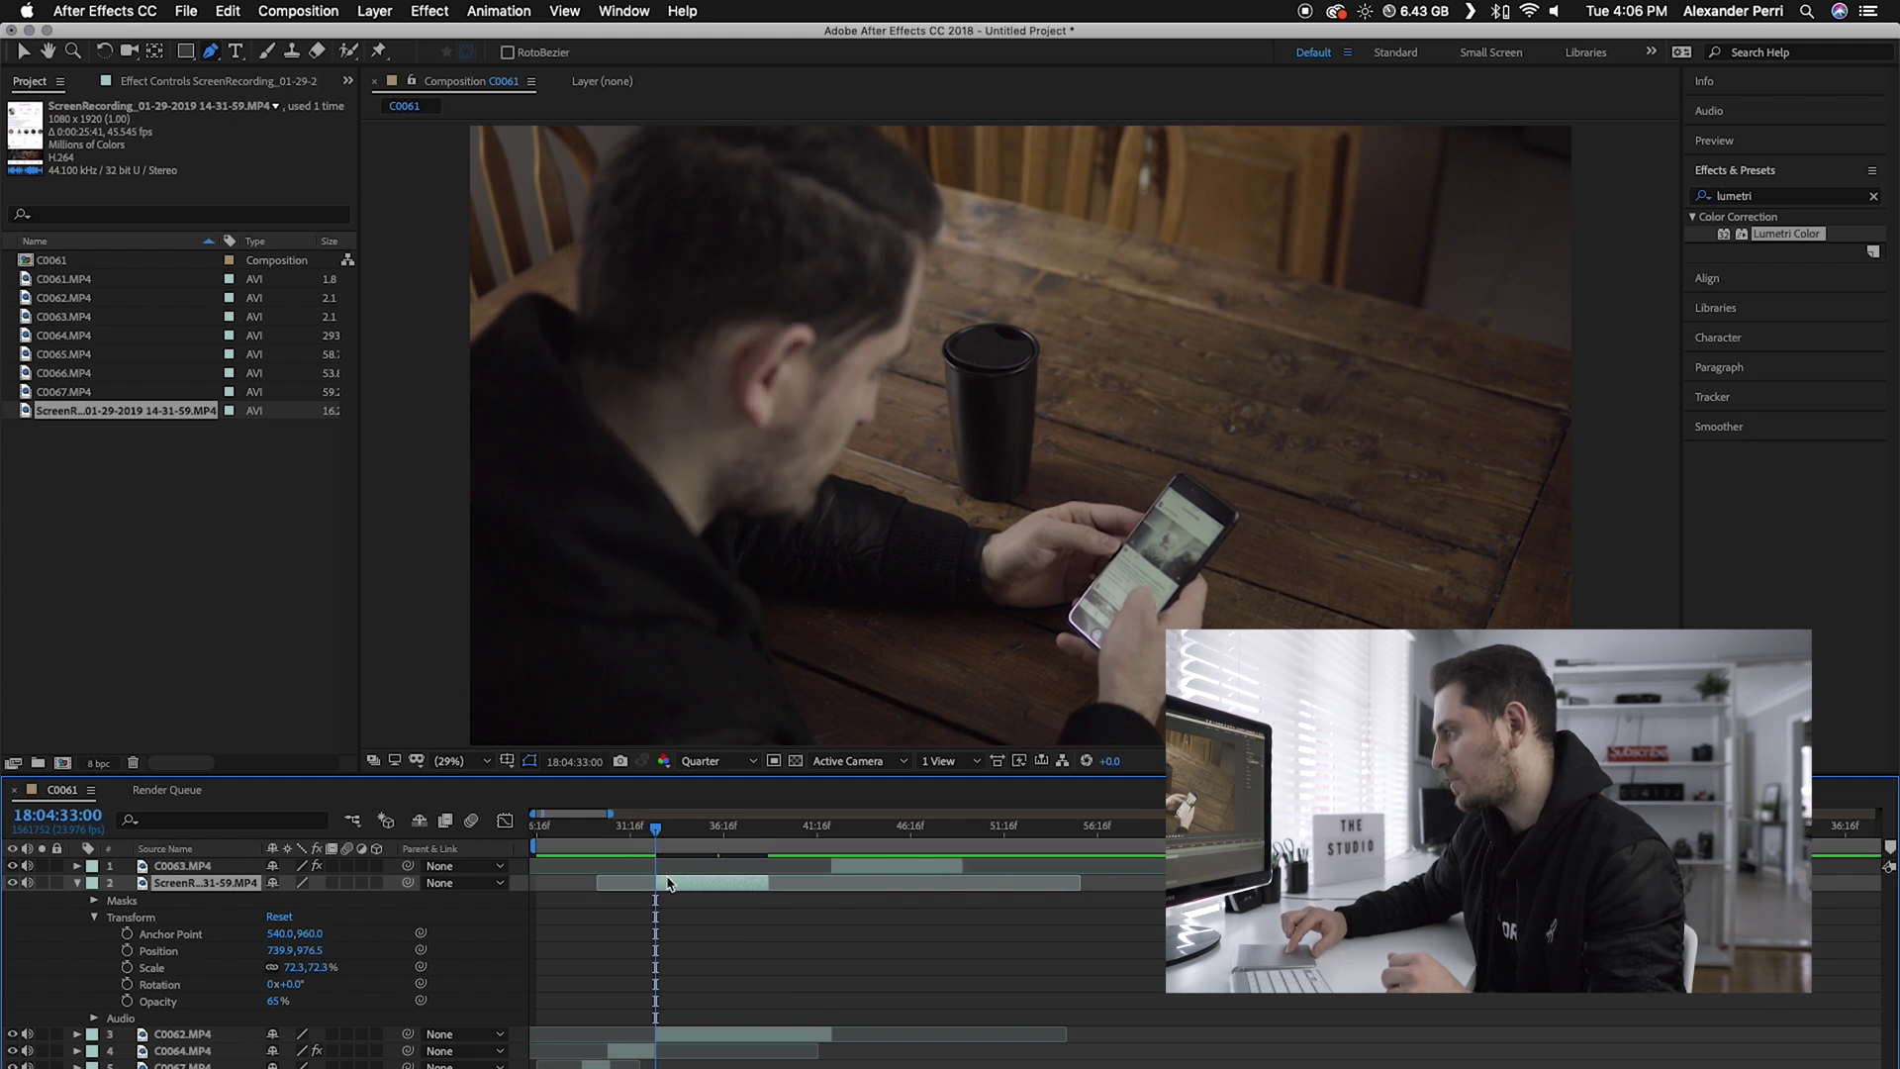
Scrub and play through the phone shot to check the overlay around the cut.
drag(658, 831, 832, 894)
drag(723, 827, 656, 832)
key(space)
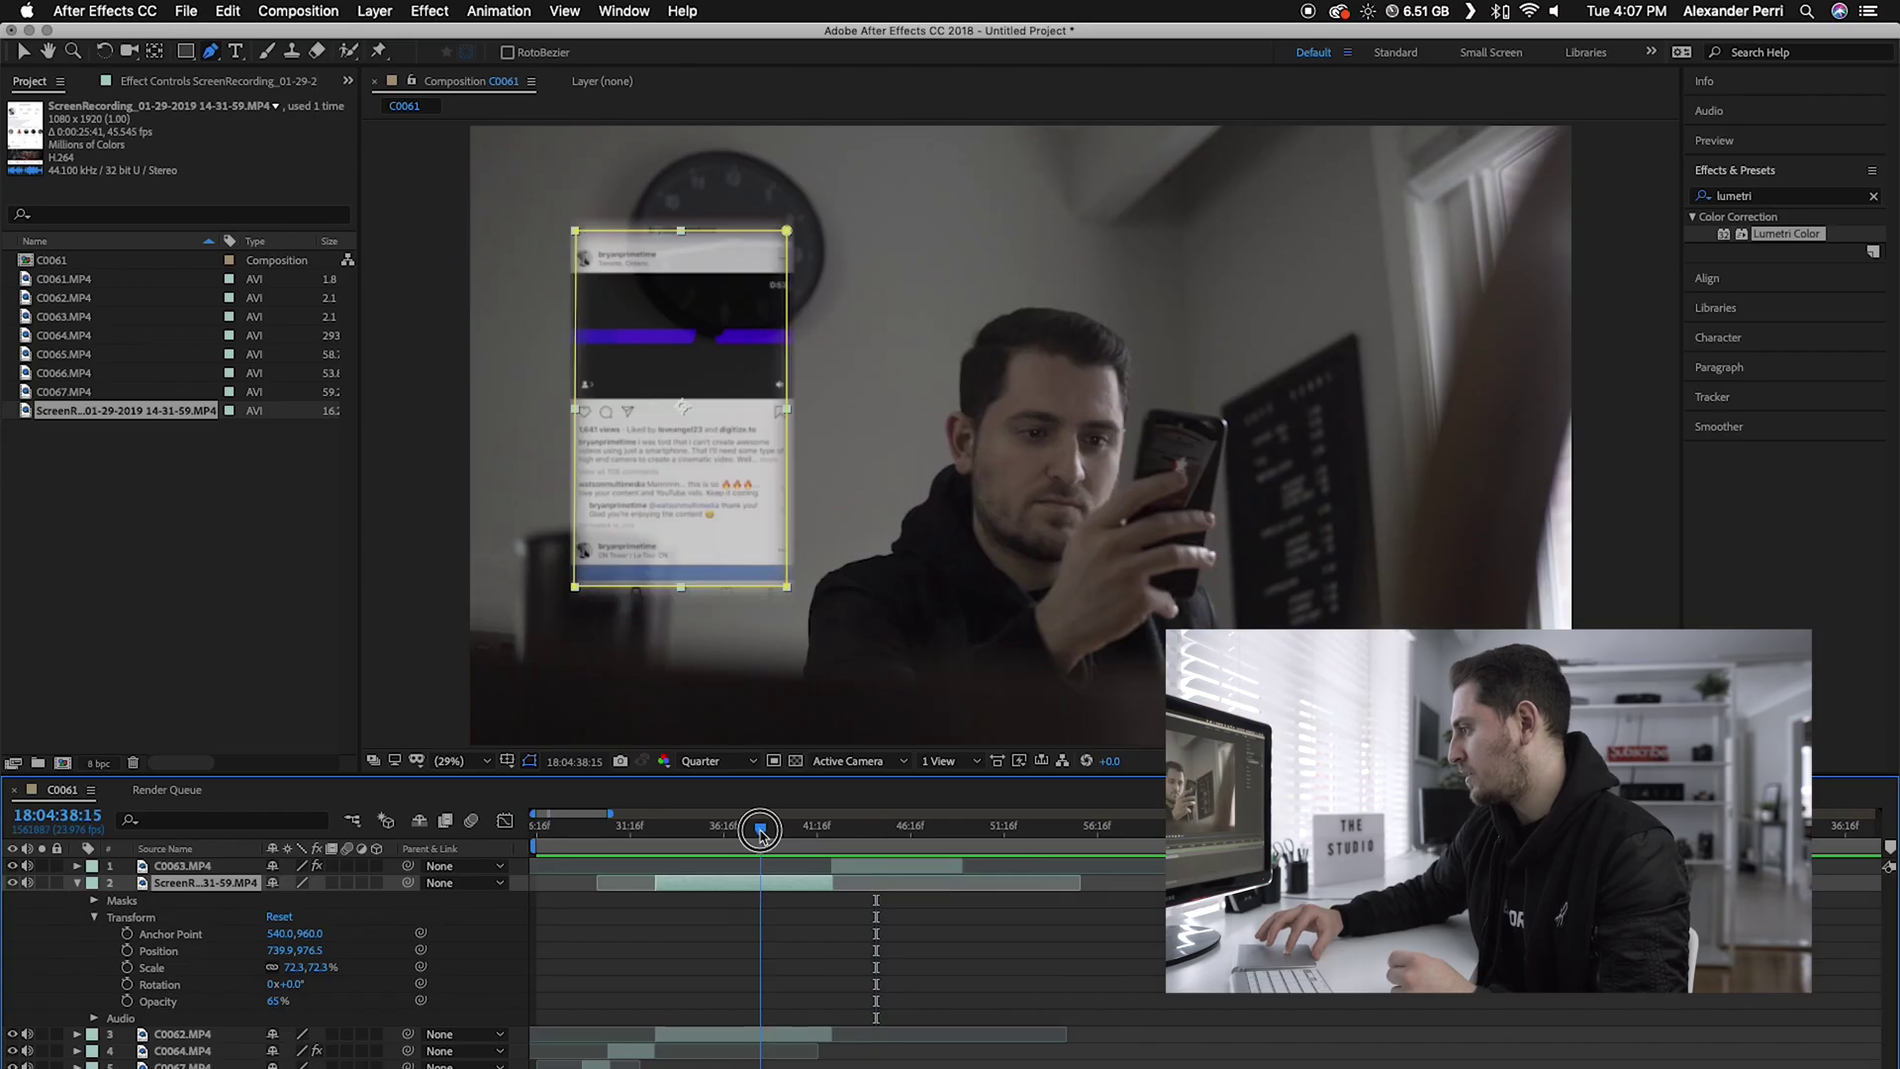
mouse_move(760, 831)
mouse_down()
mouse_move(666, 832)
mouse_move(769, 846)
mouse_up()
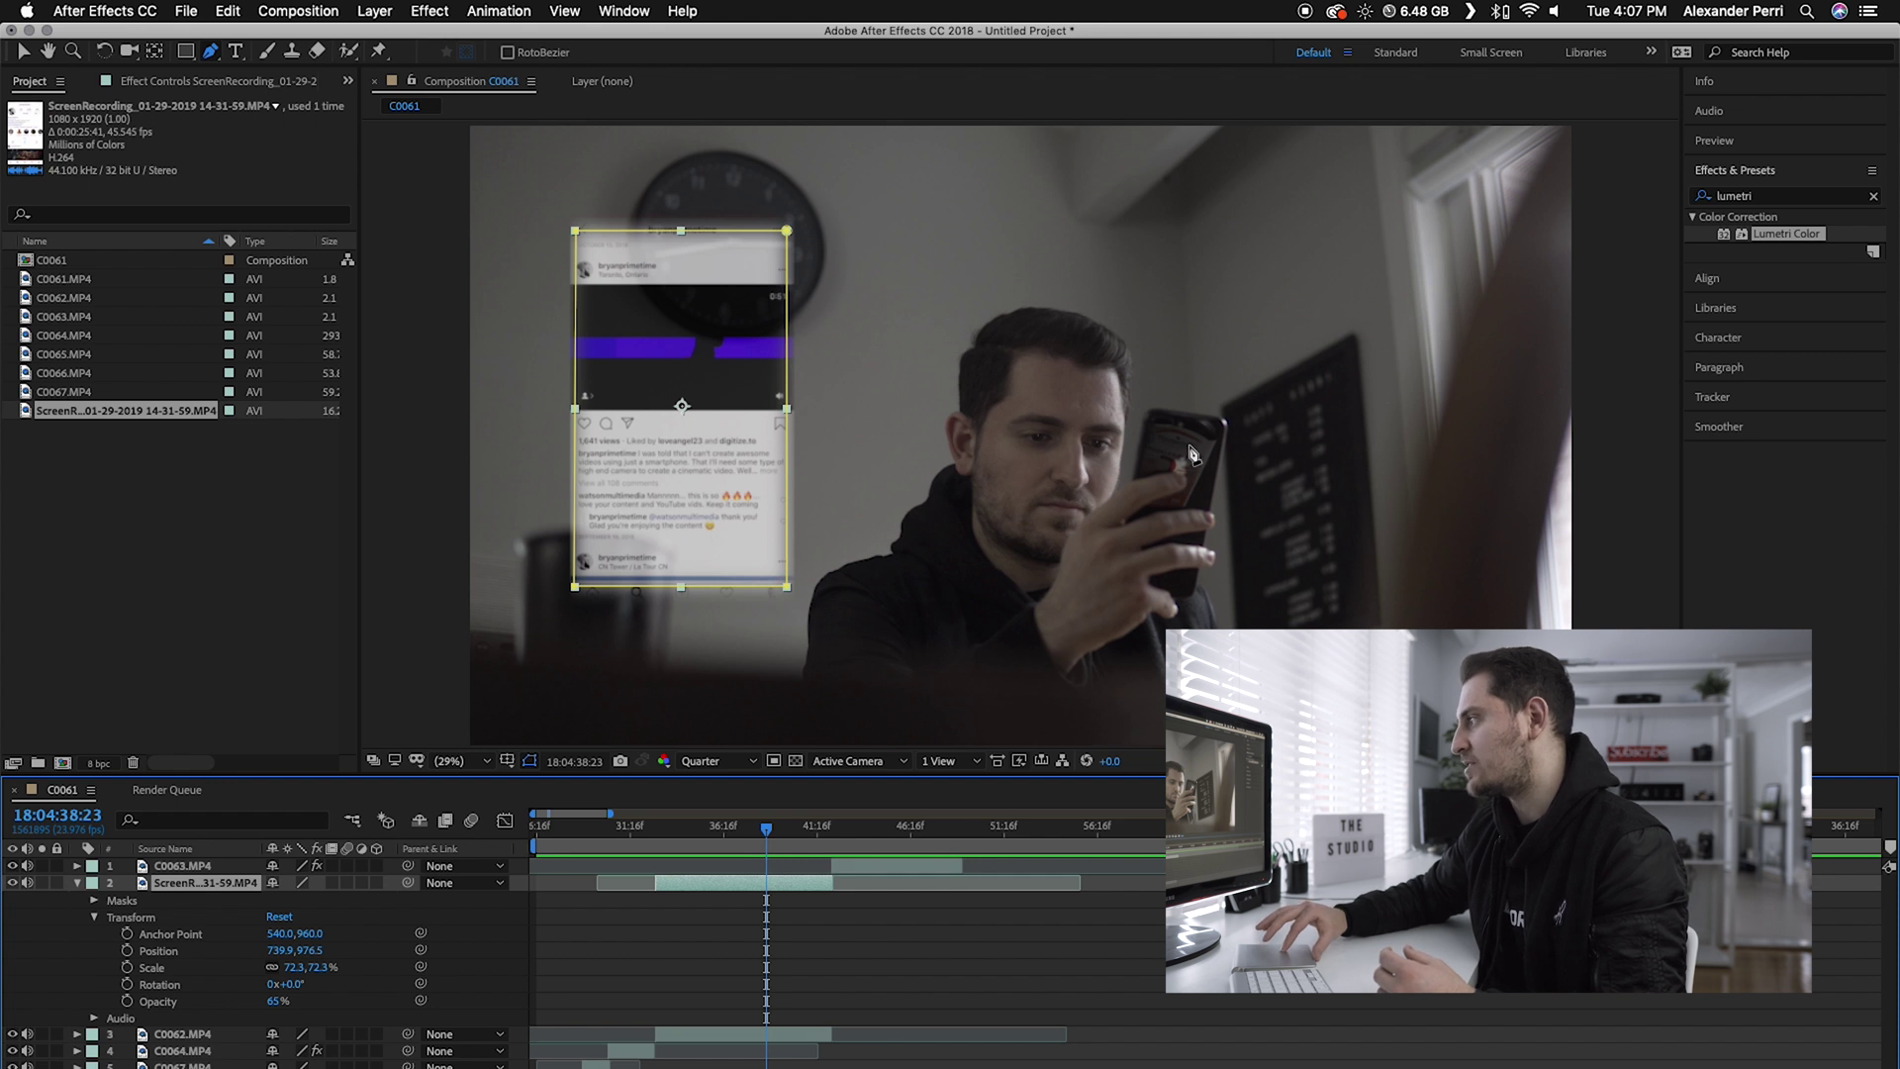
drag(765, 834, 701, 829)
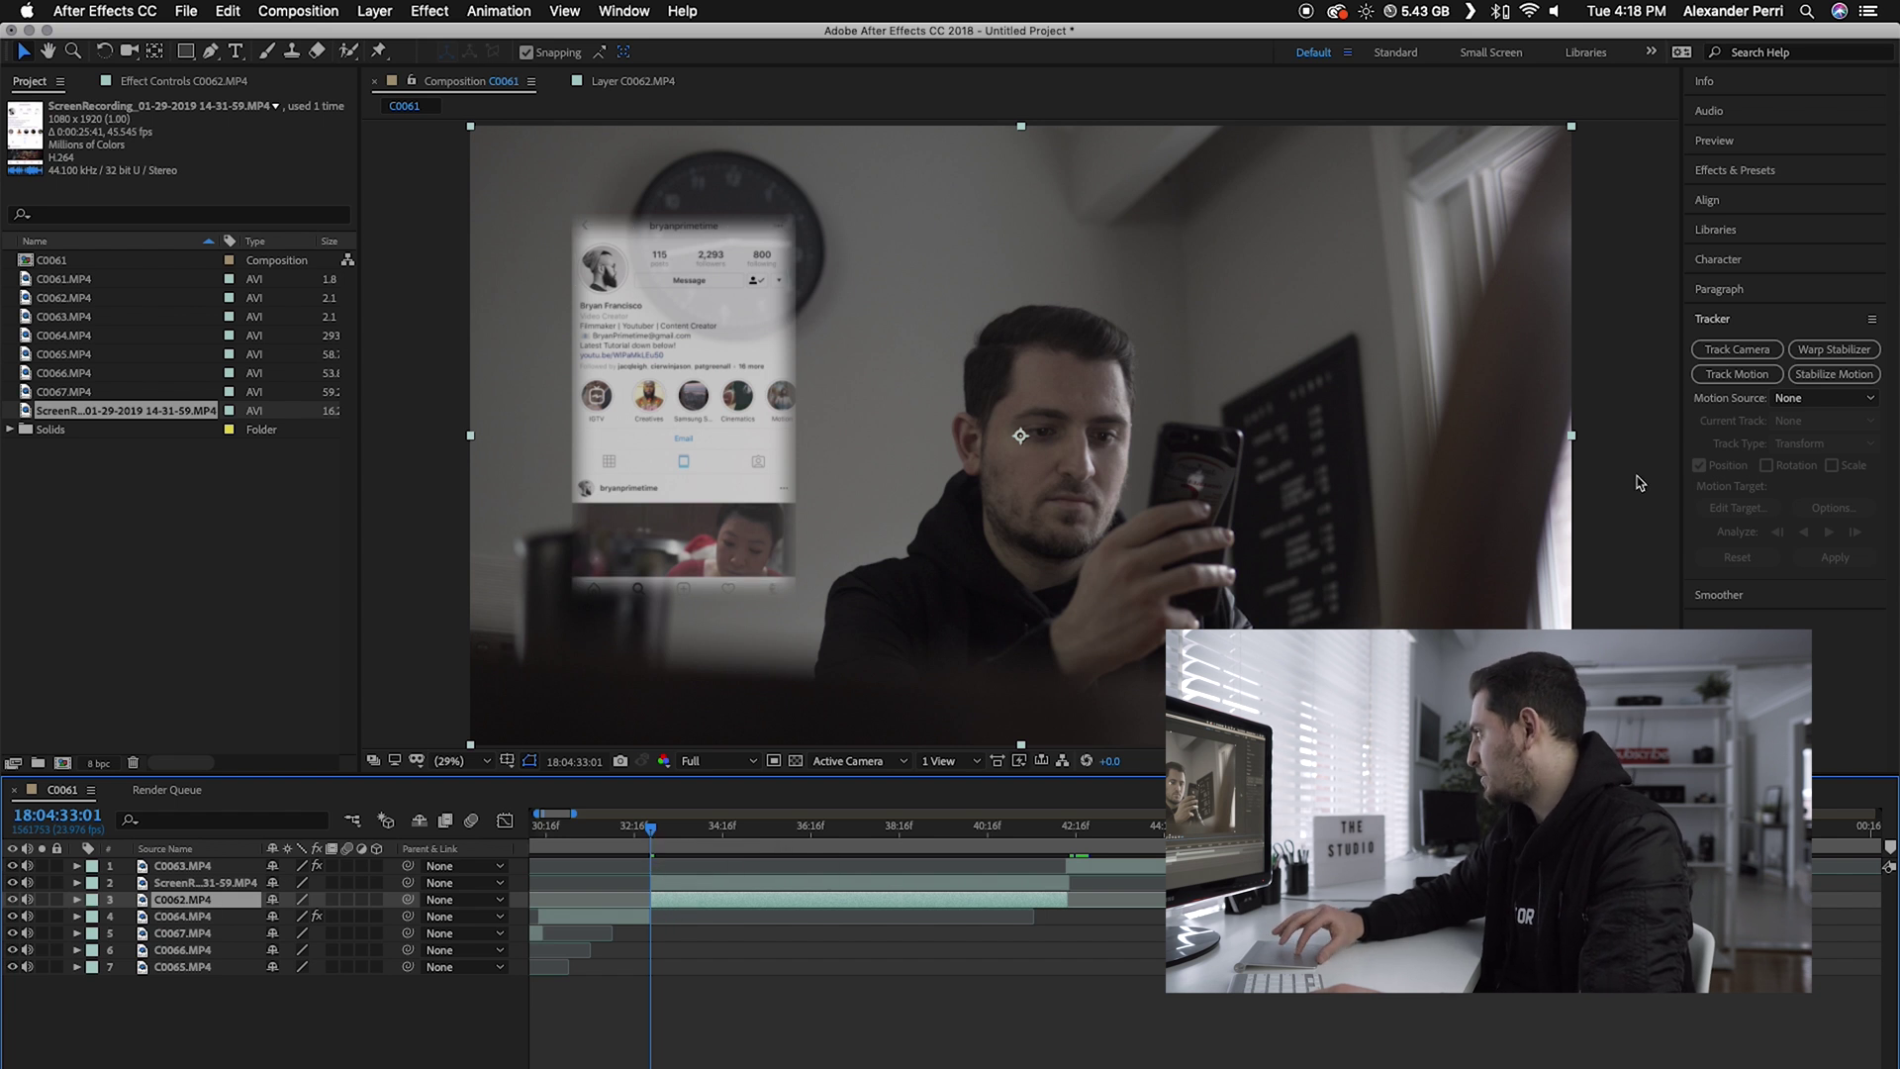
Add a Track Motion tracker to C0062, placing Track Point 1 on the phone with an enlarged feature box.
click(496, 10)
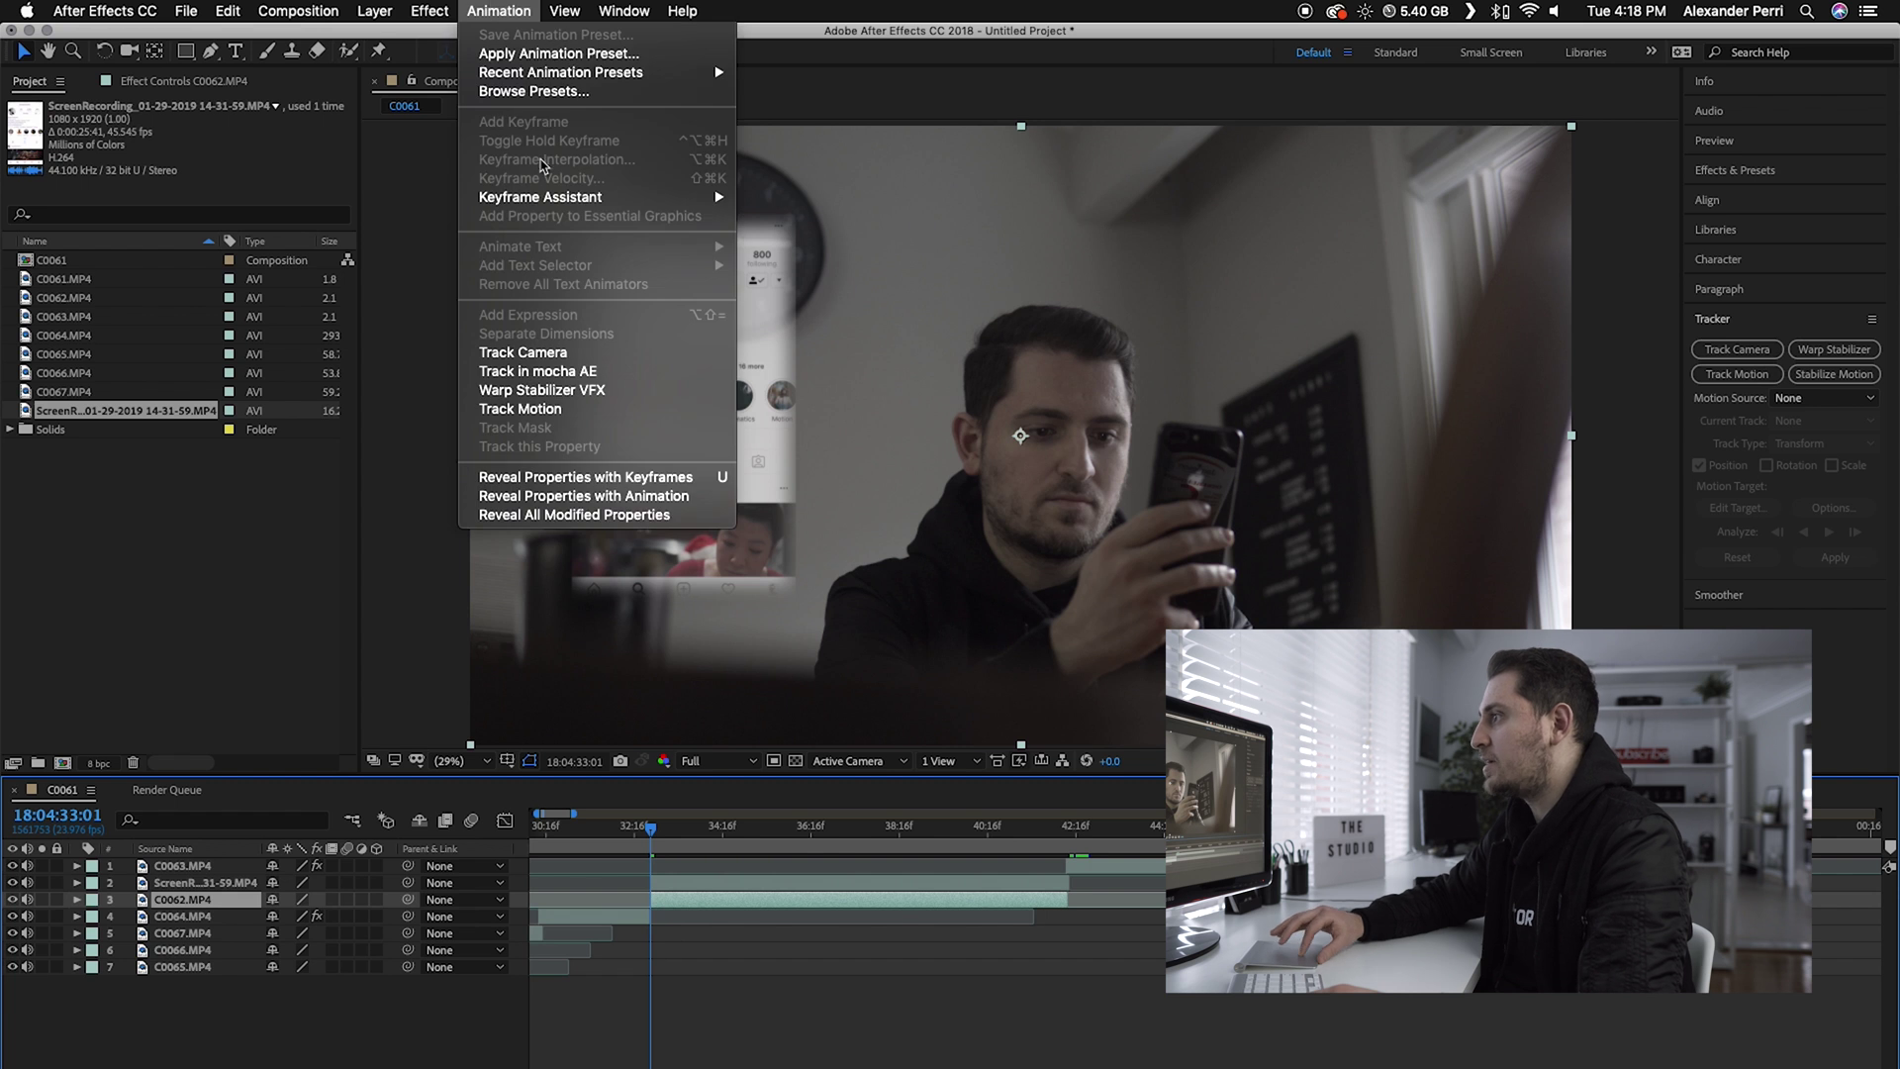
click(535, 411)
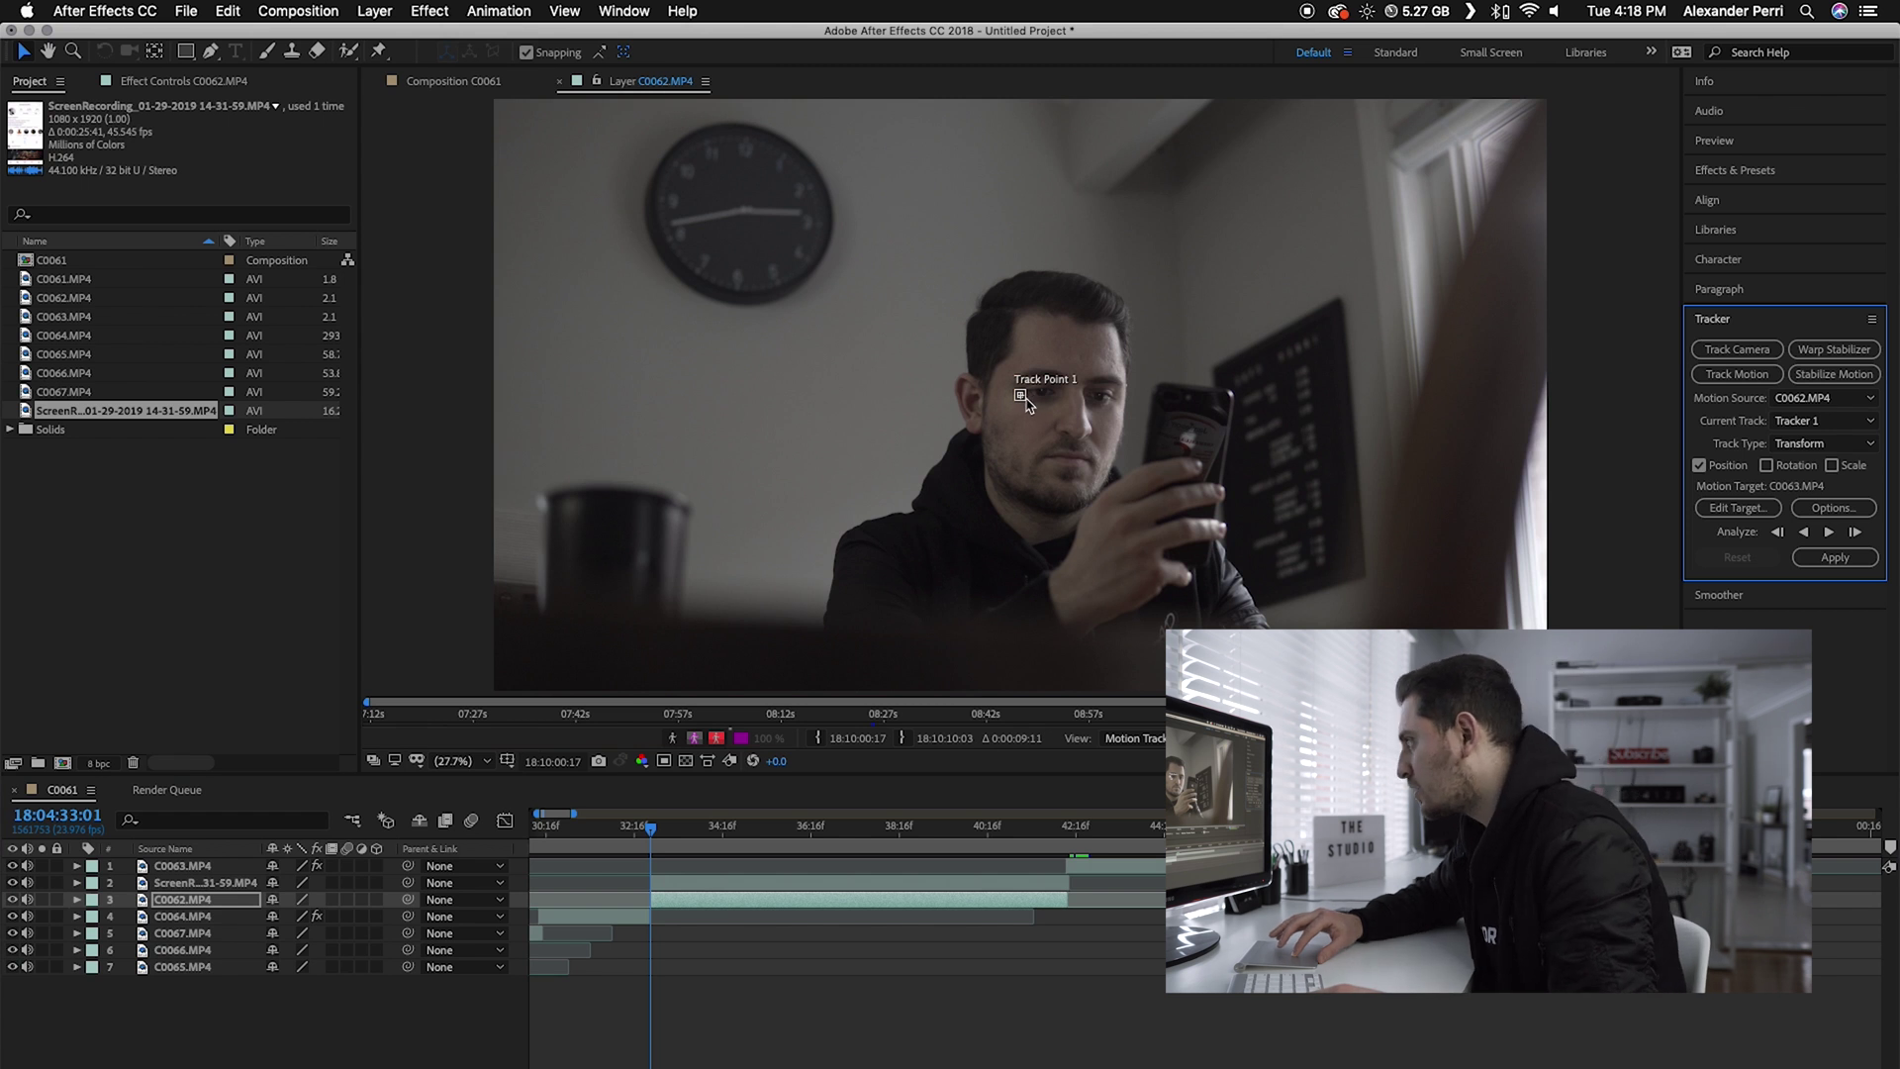
click(1024, 401)
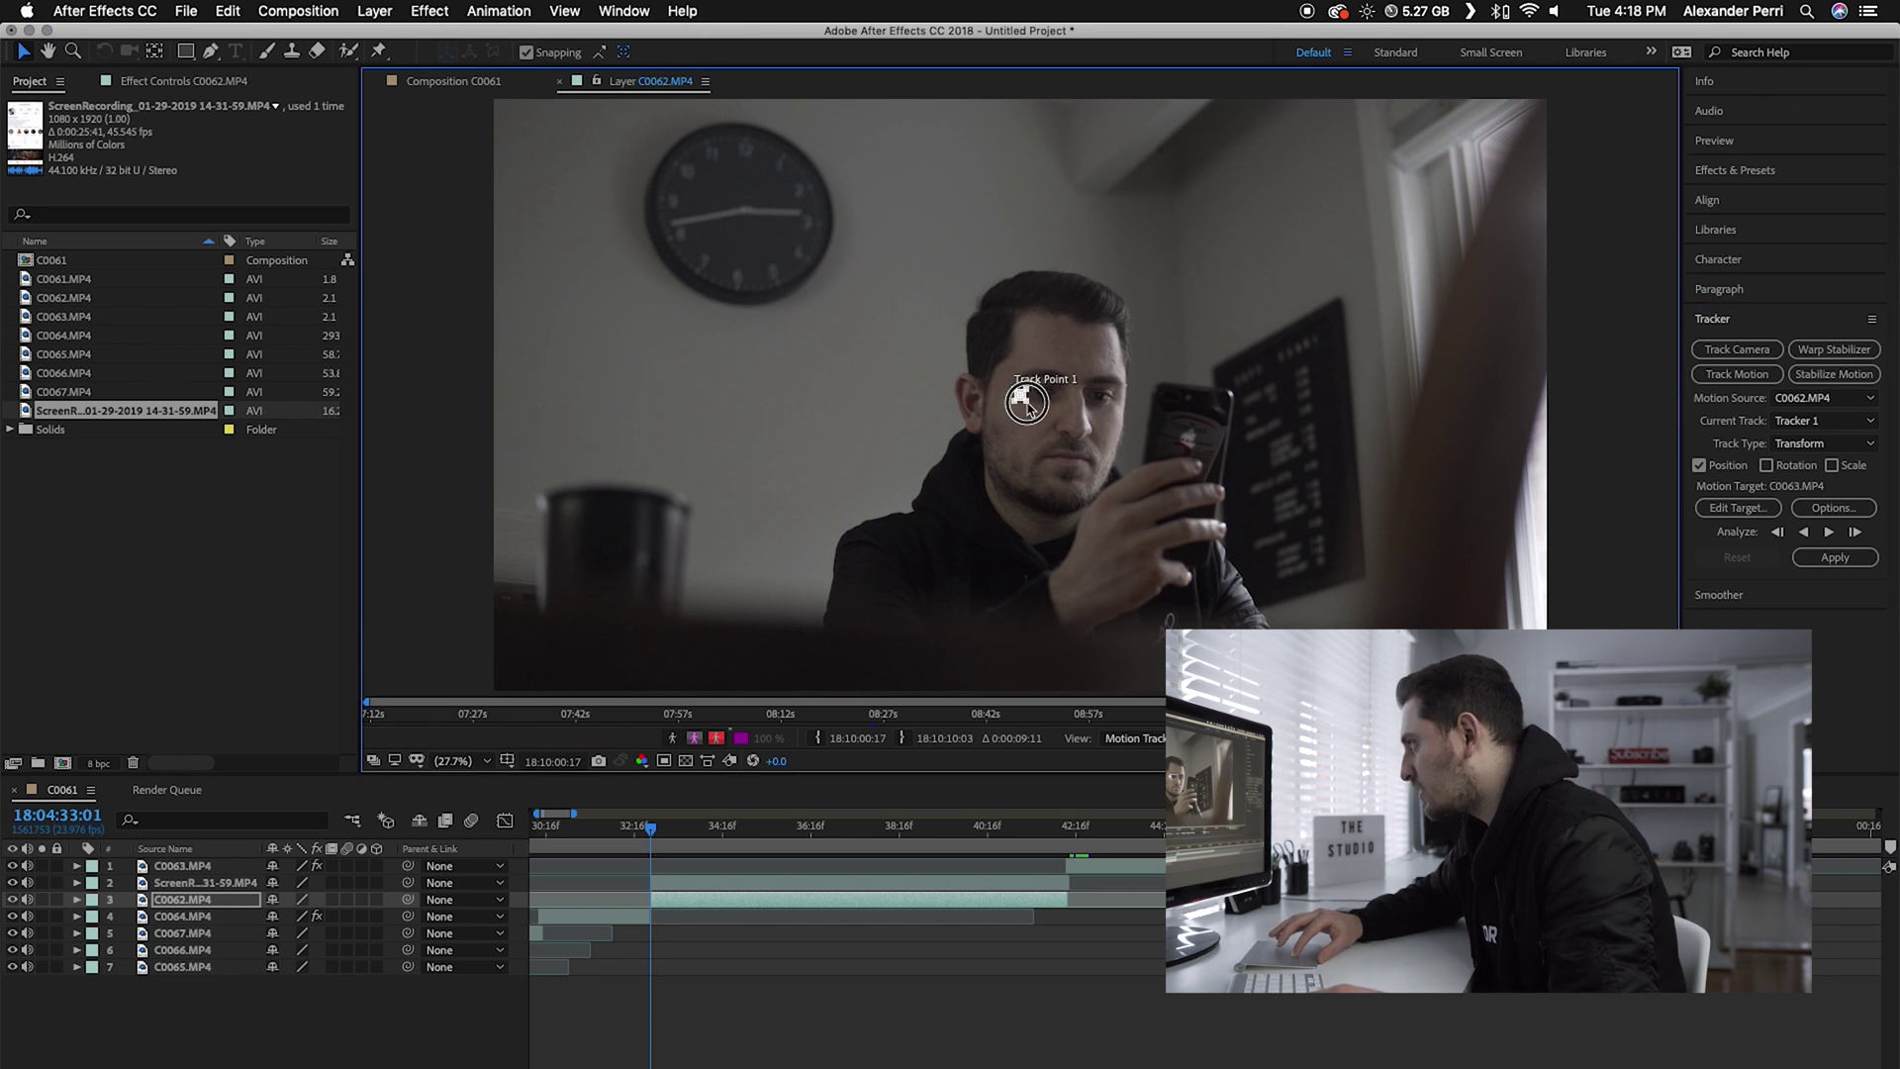
drag(1037, 416, 1277, 414)
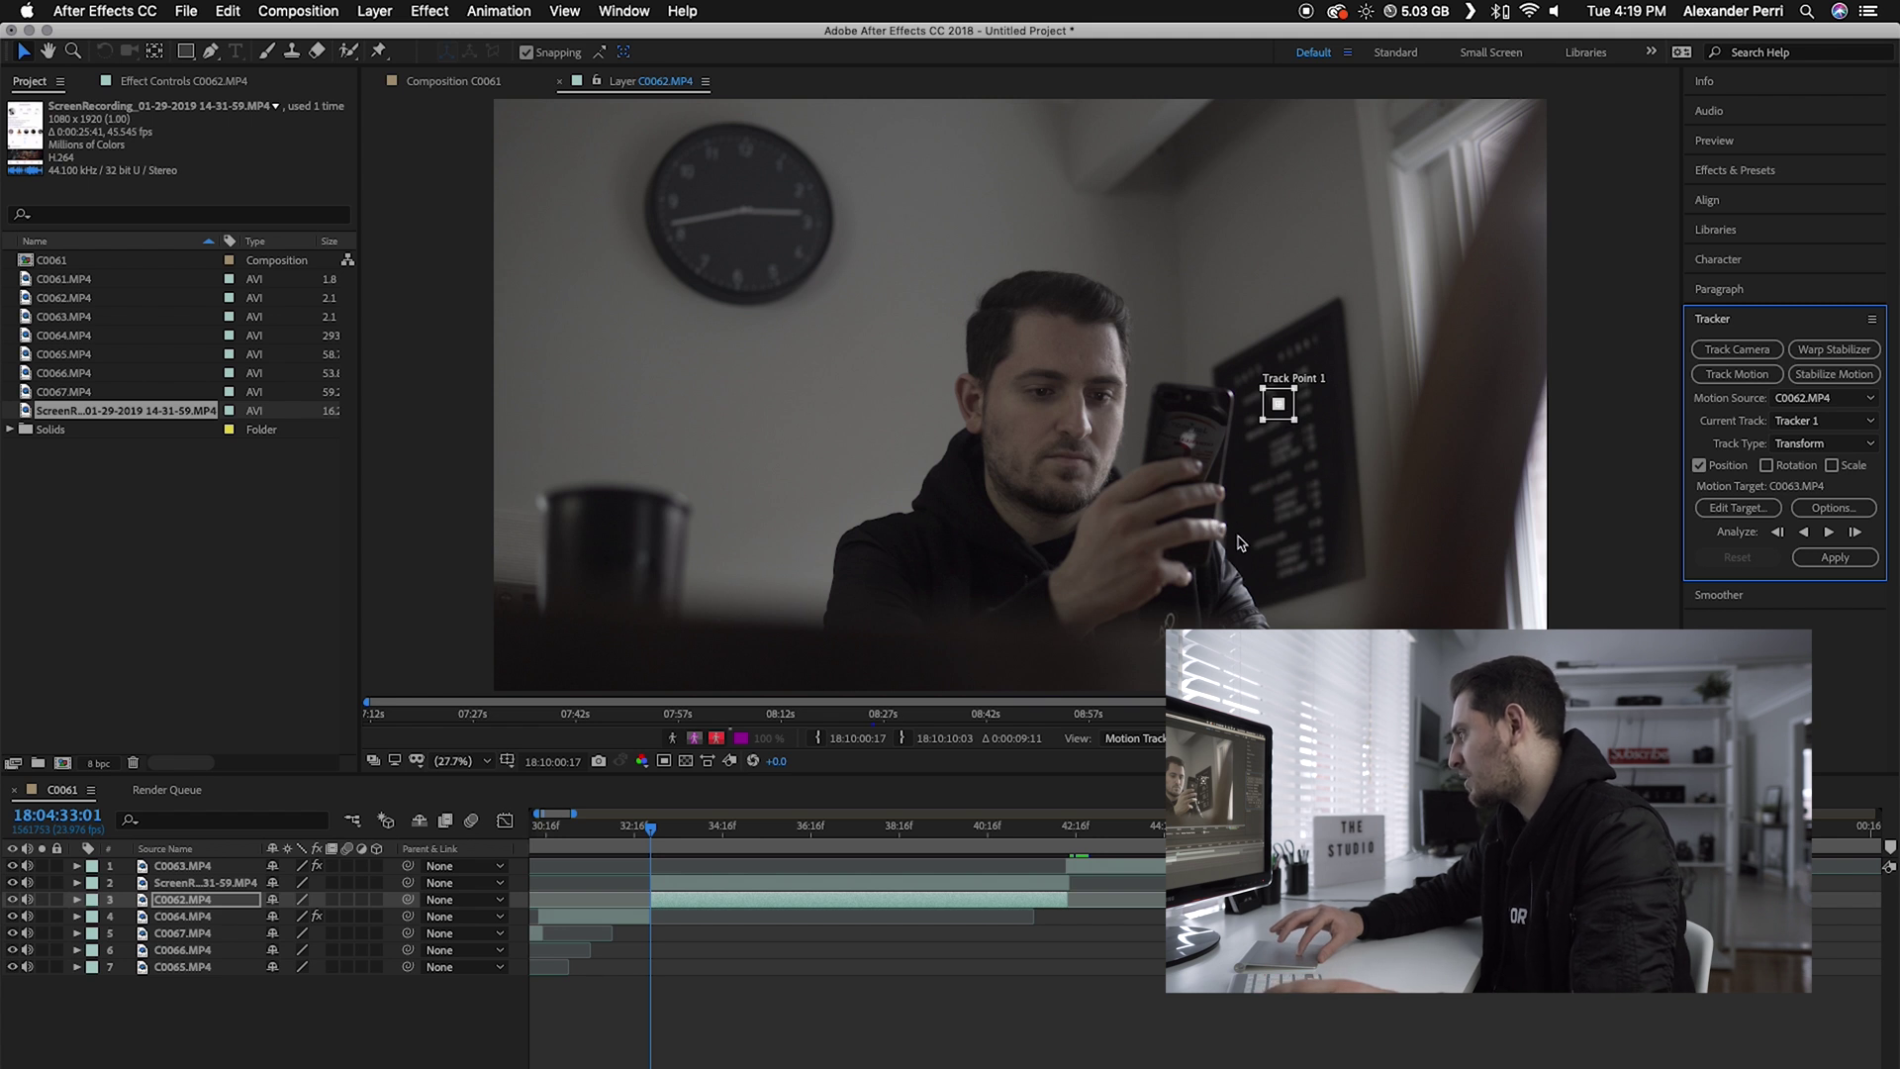
drag(1303, 426, 1233, 535)
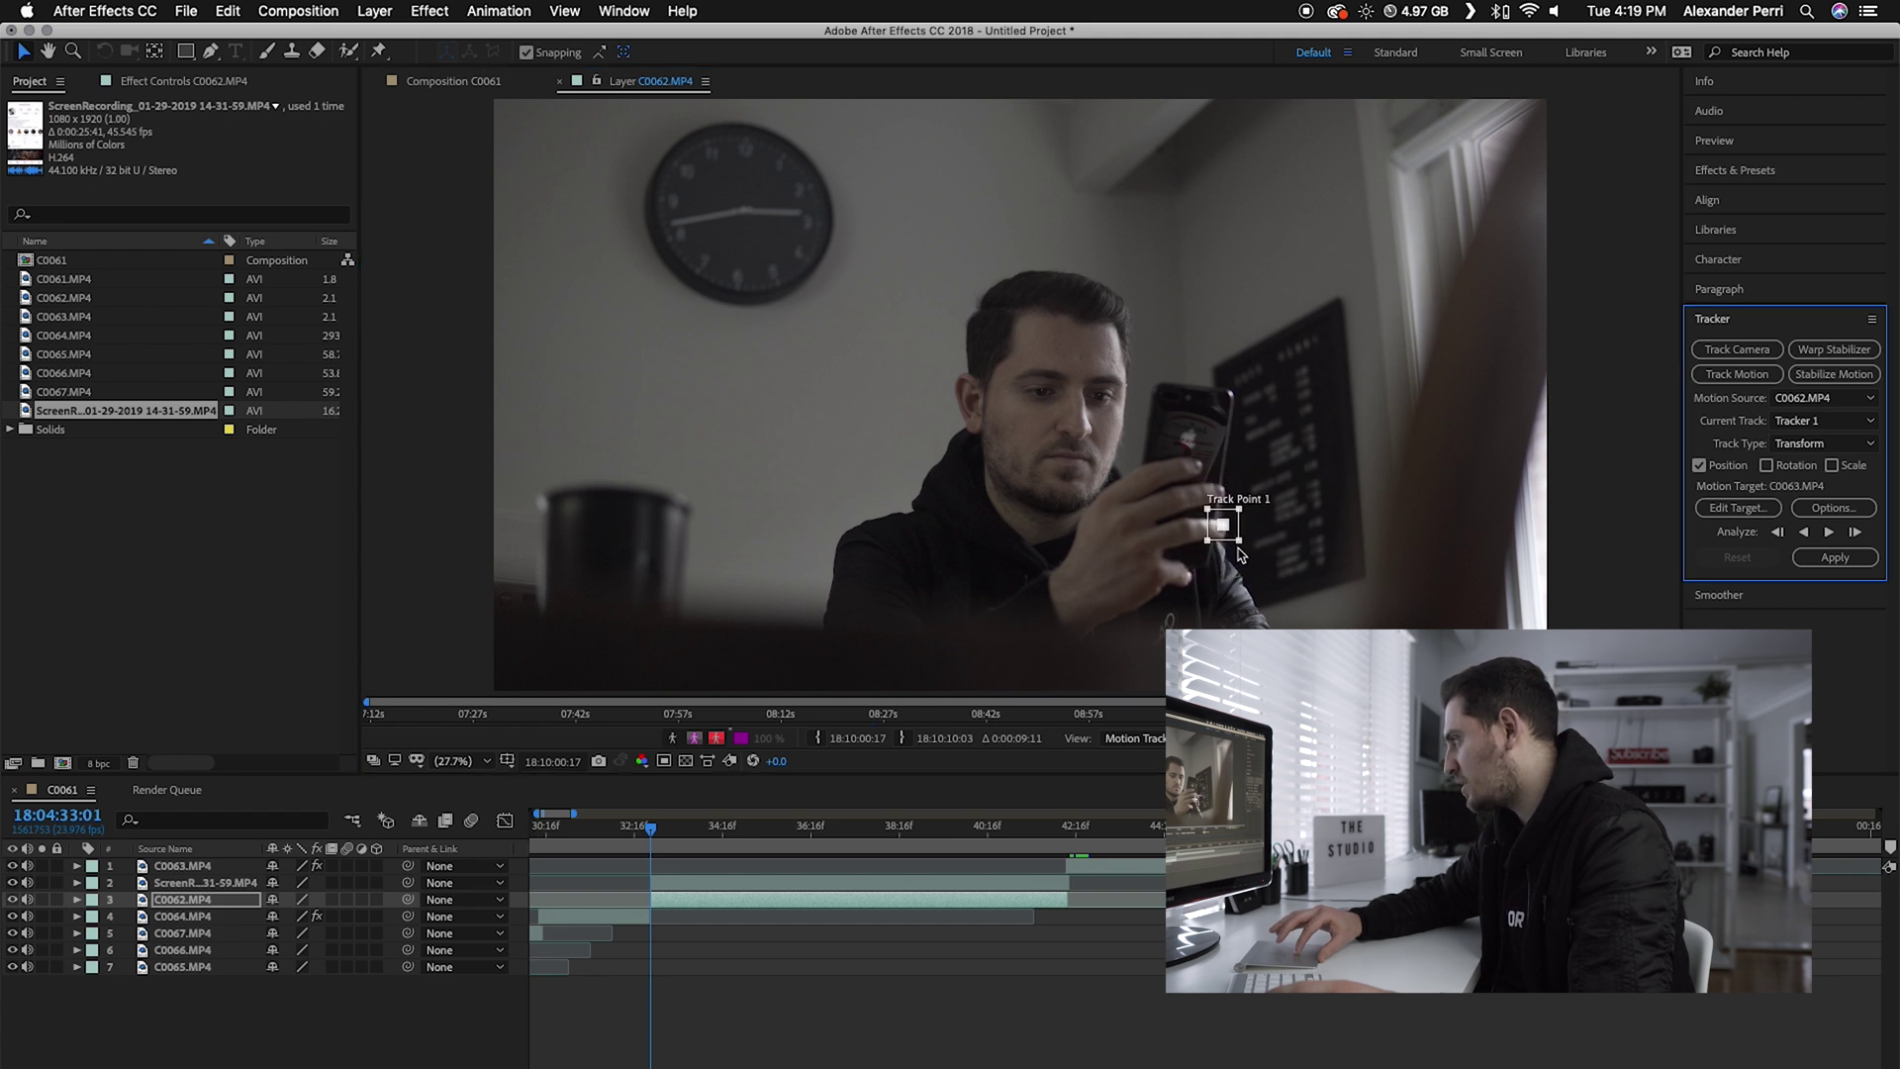
click(1238, 542)
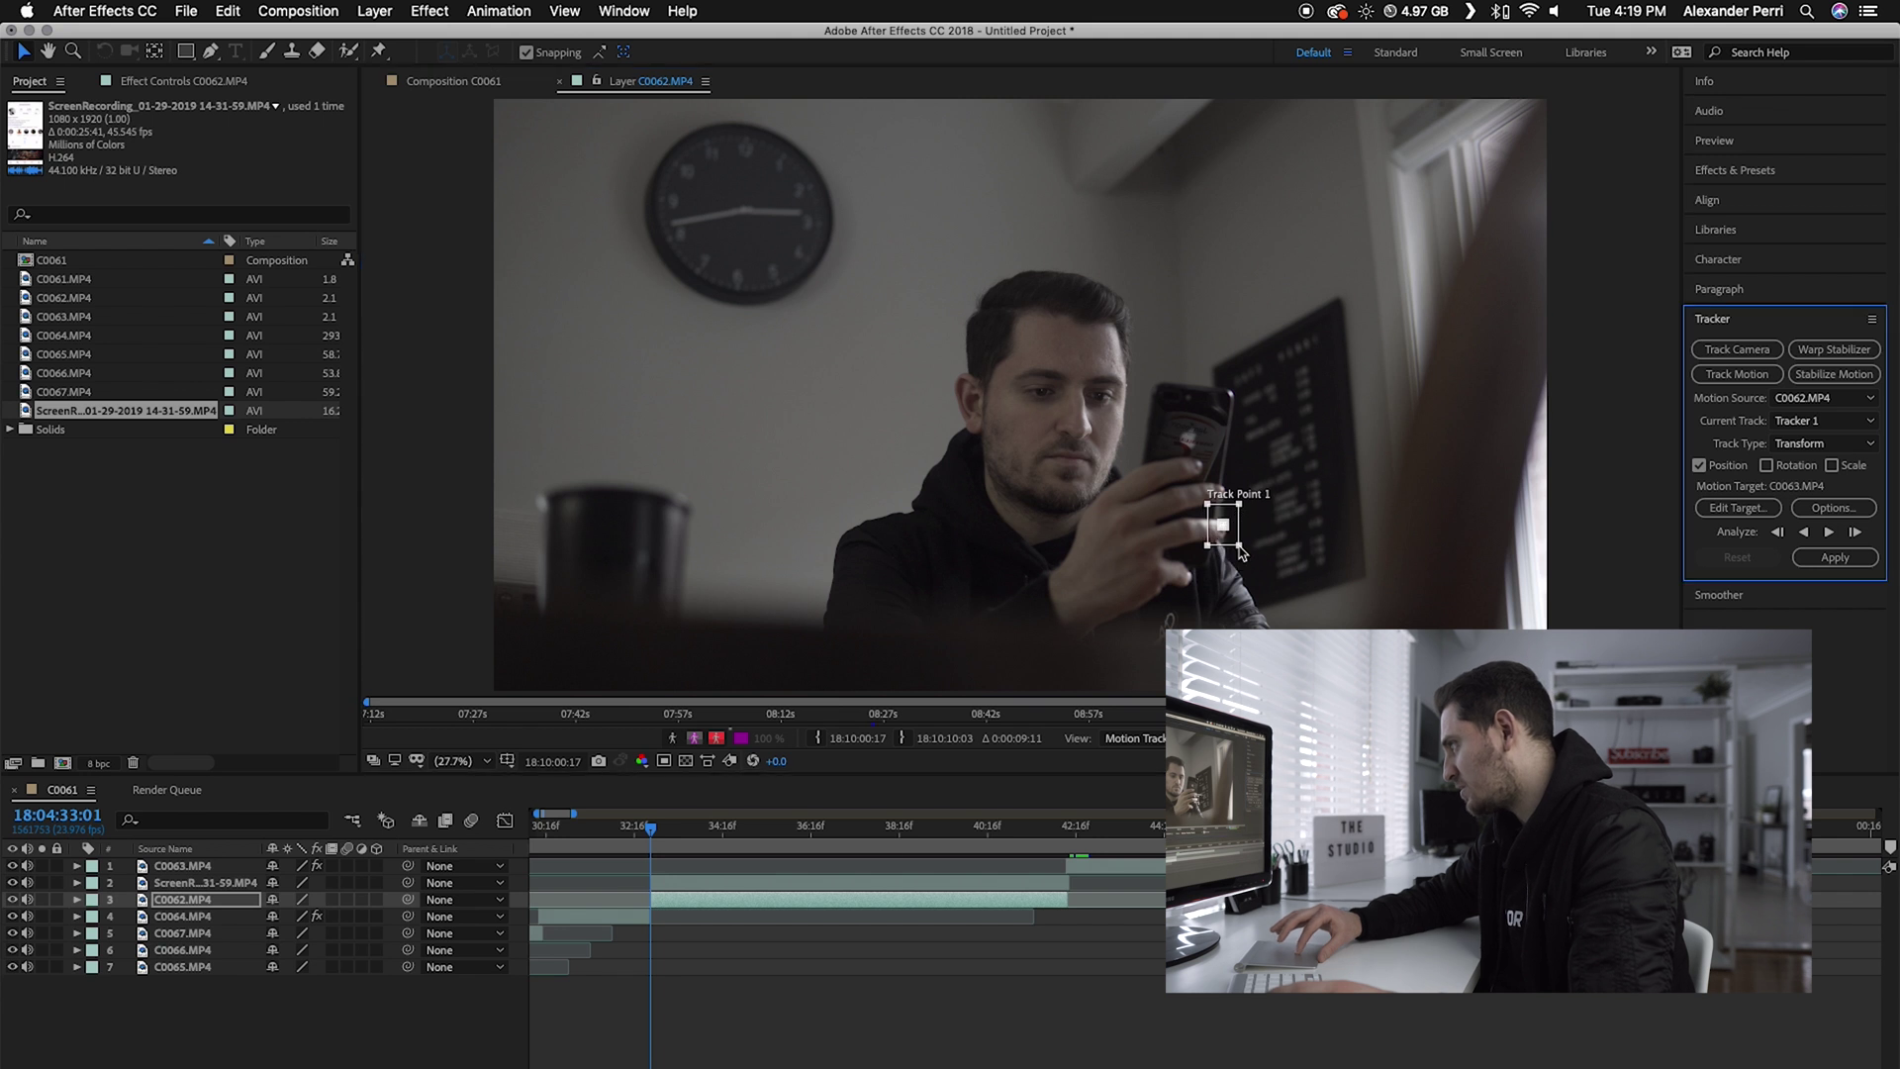
drag(1208, 543, 1232, 544)
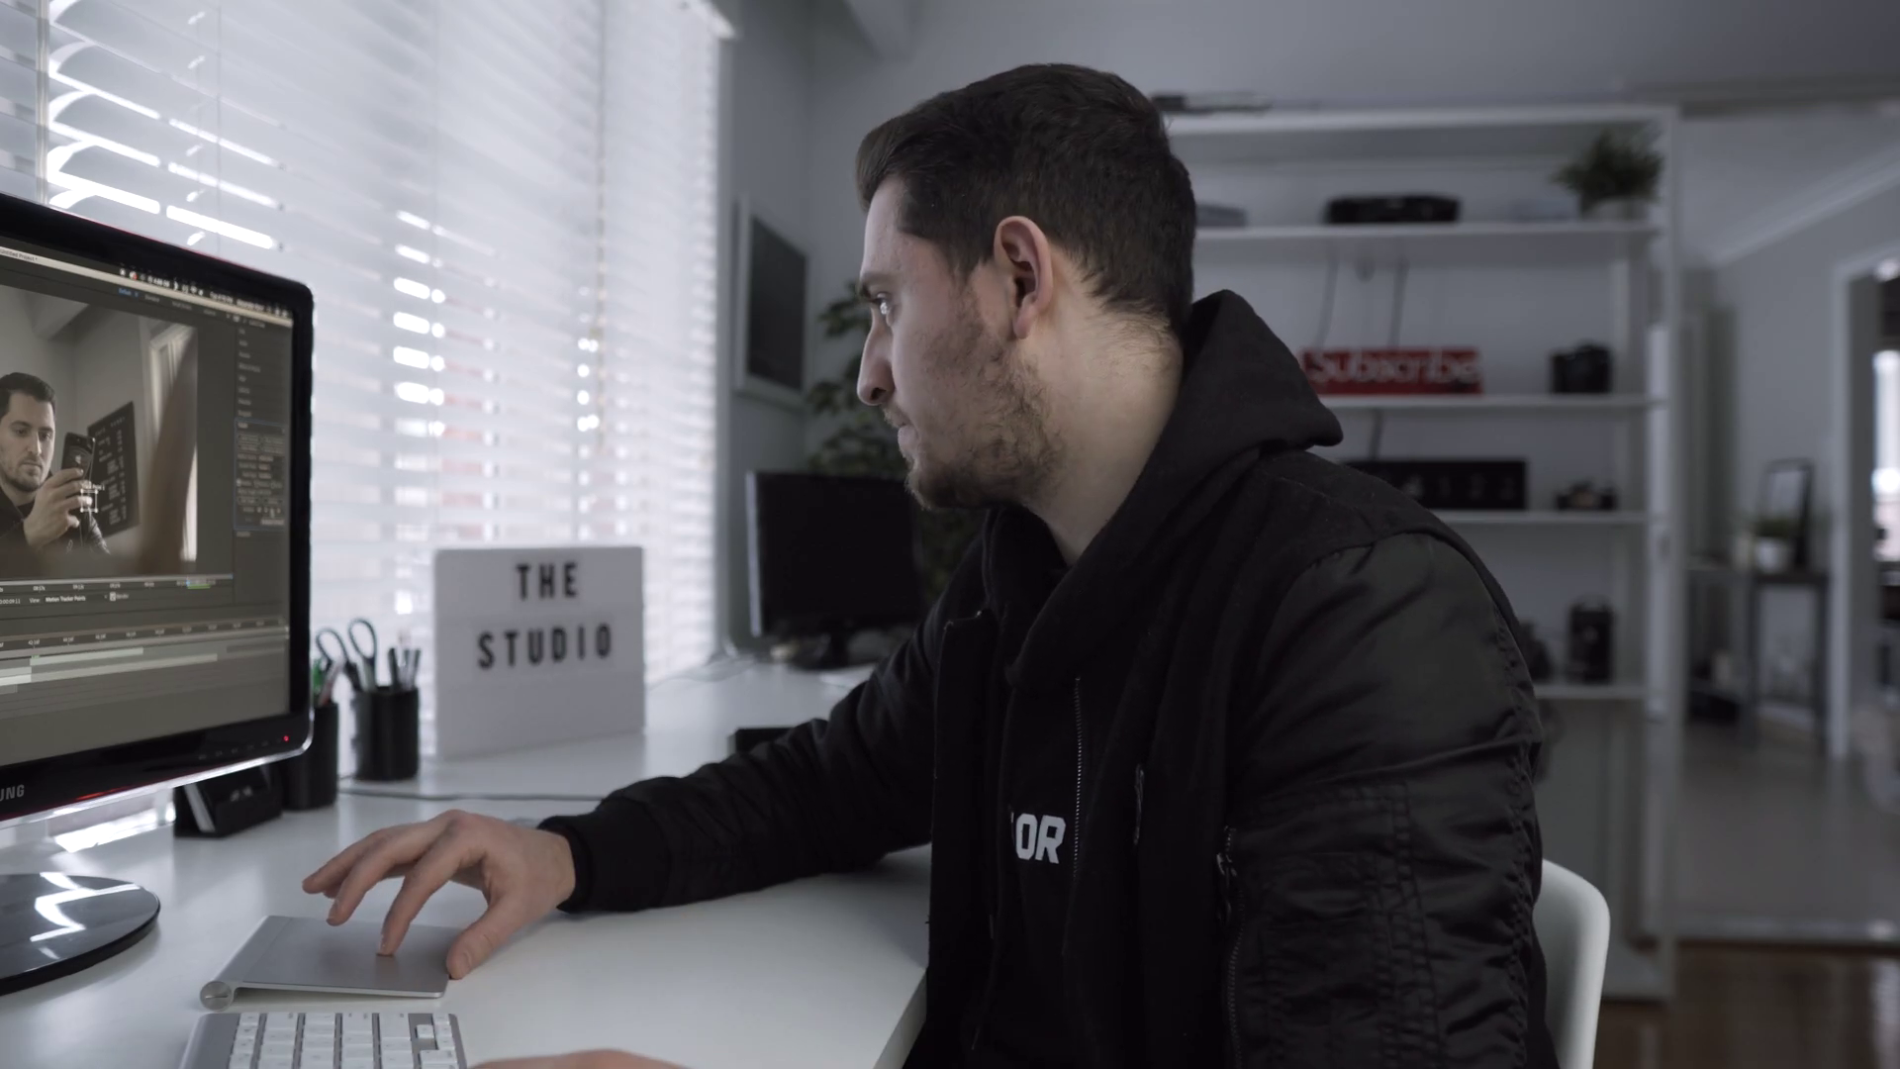
Analyze Track Point 1 forward through the rest of the C0062 clip.
click(1829, 534)
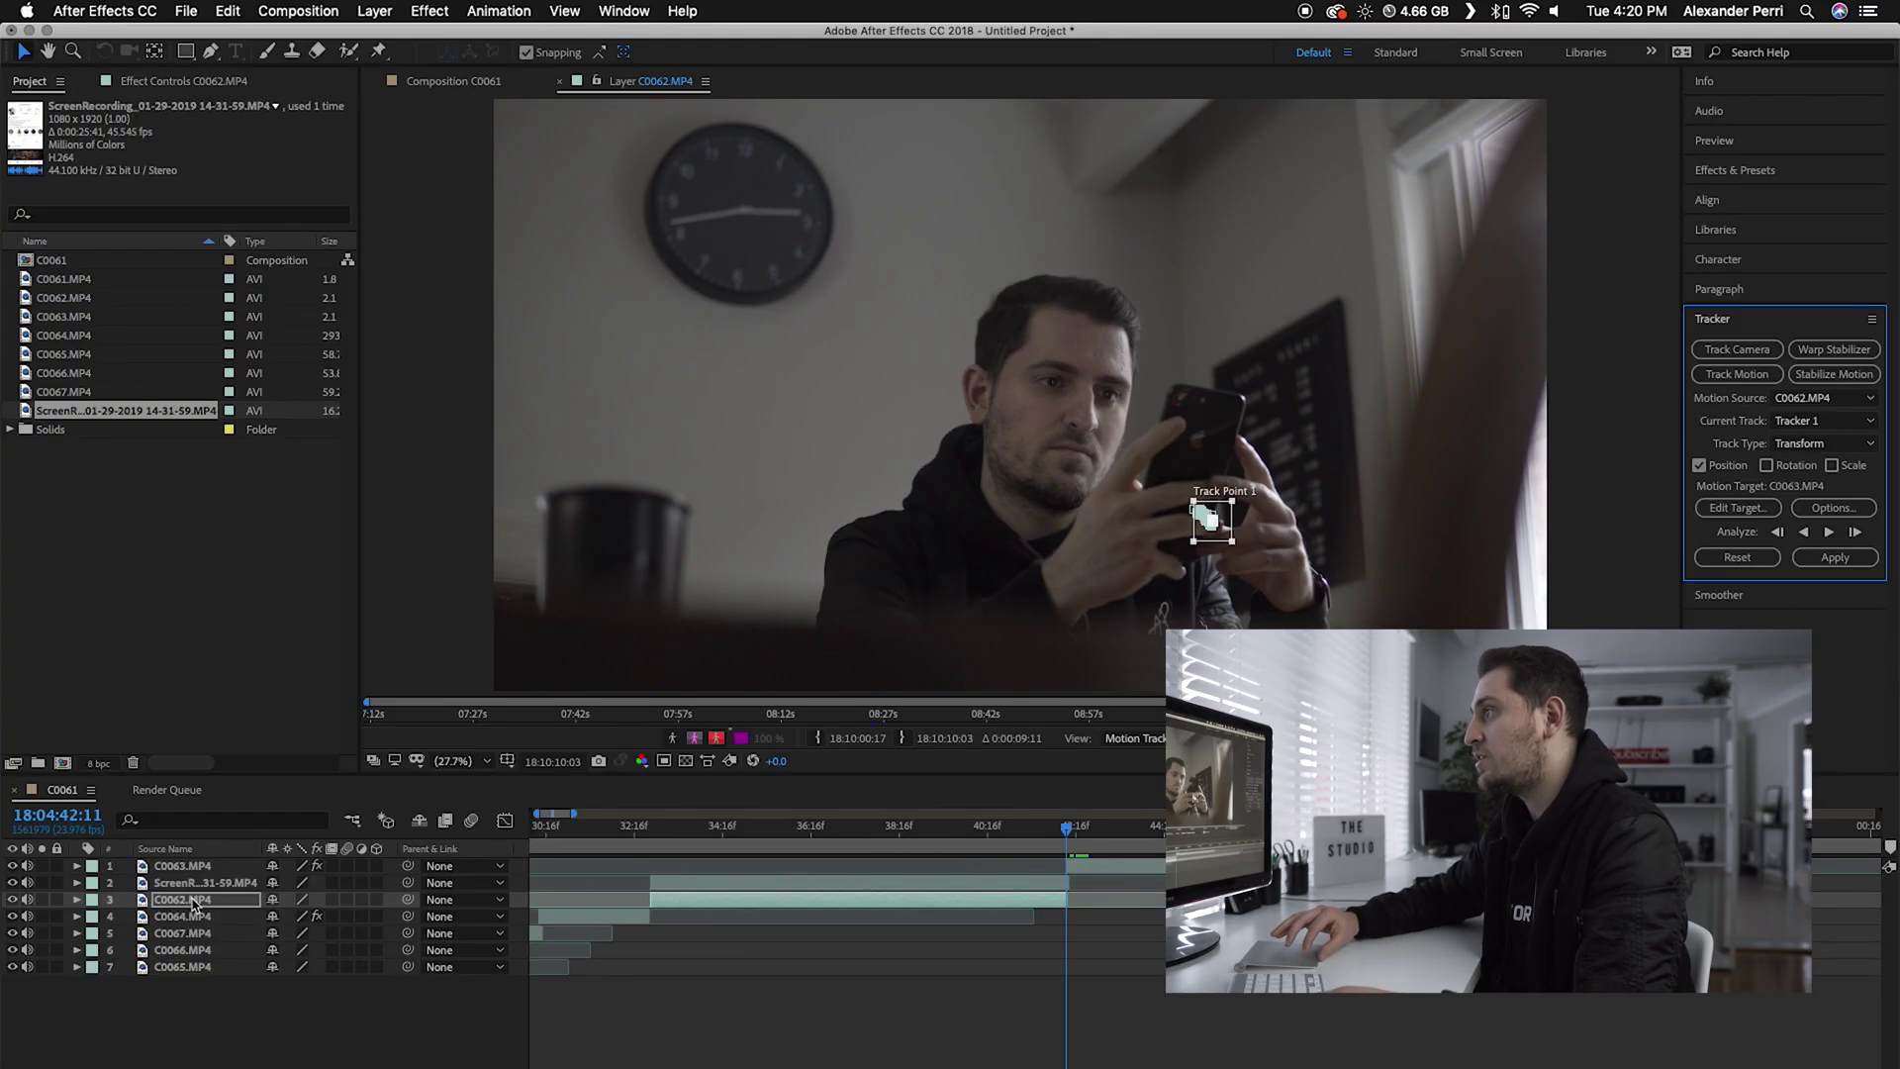
Add a Null 2 null object and delete its part after the C0062 clip ends.
click(376, 12)
mouse_move(434, 37)
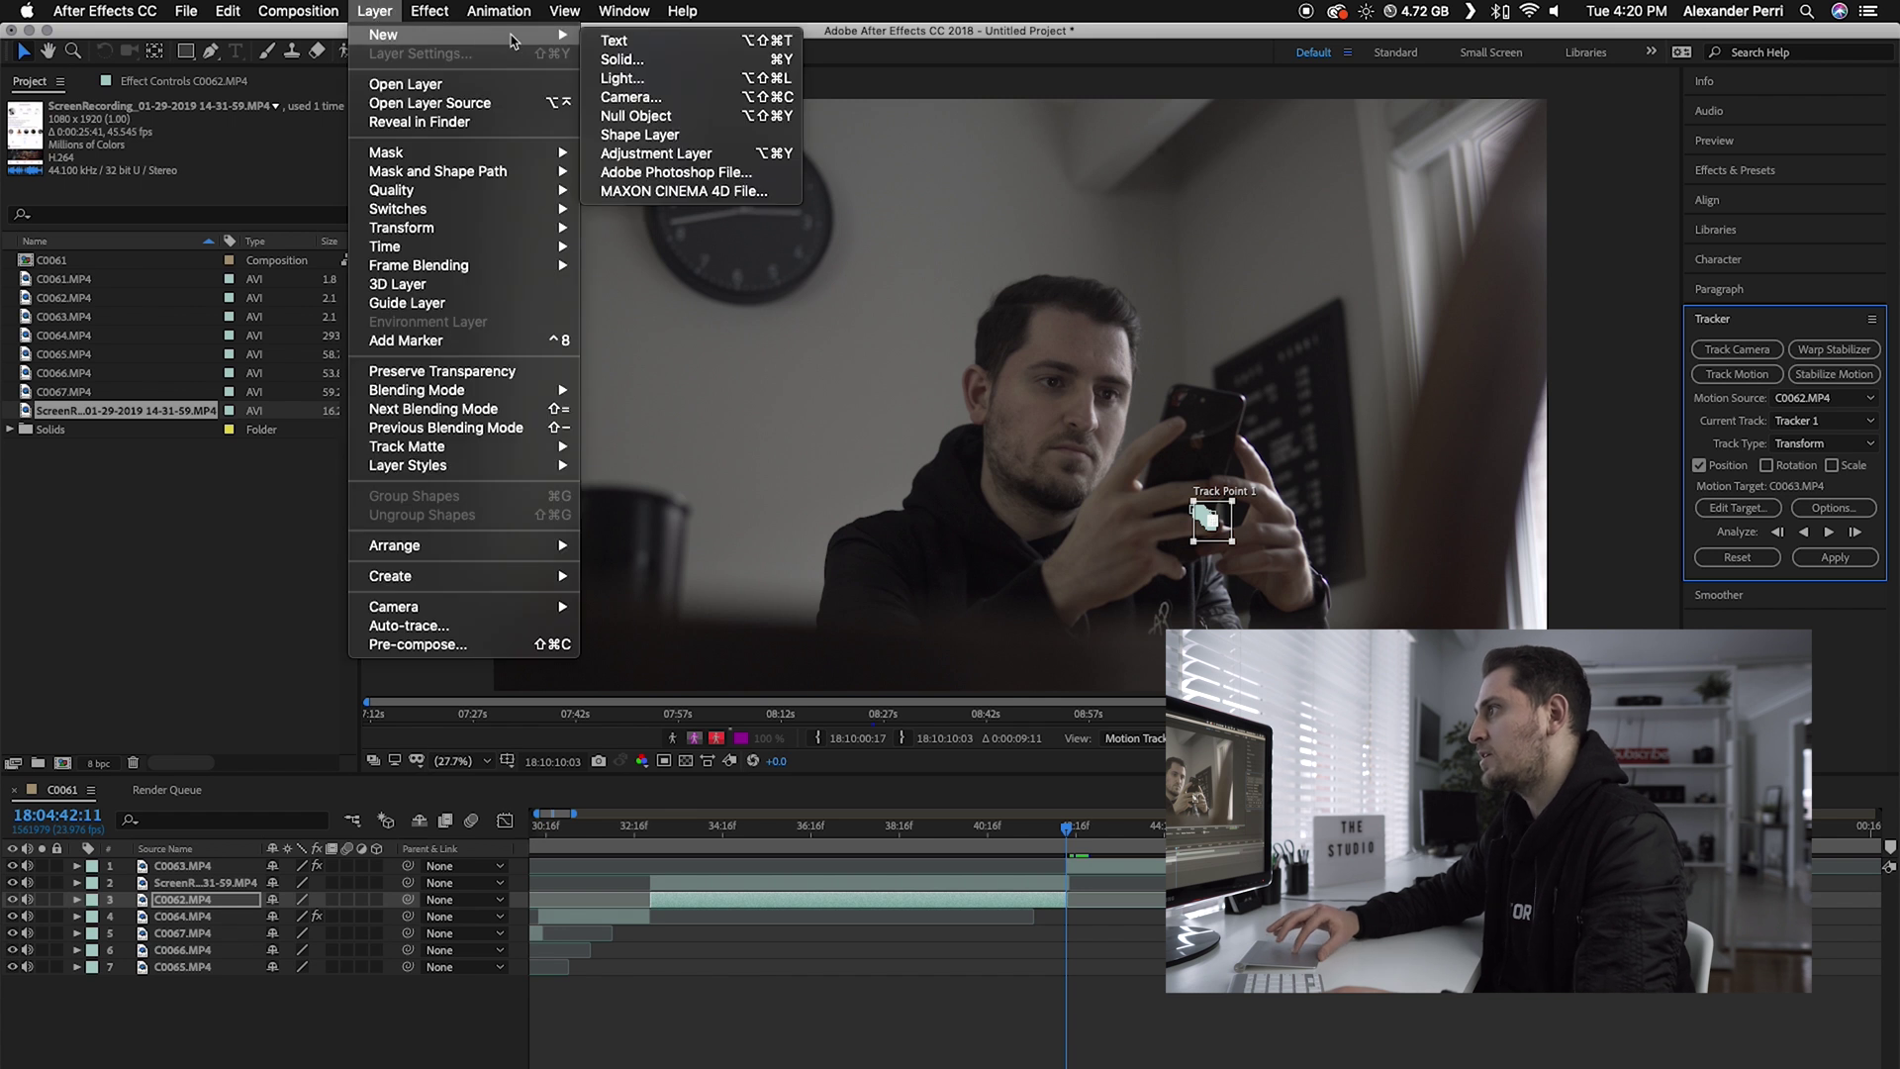
click(663, 120)
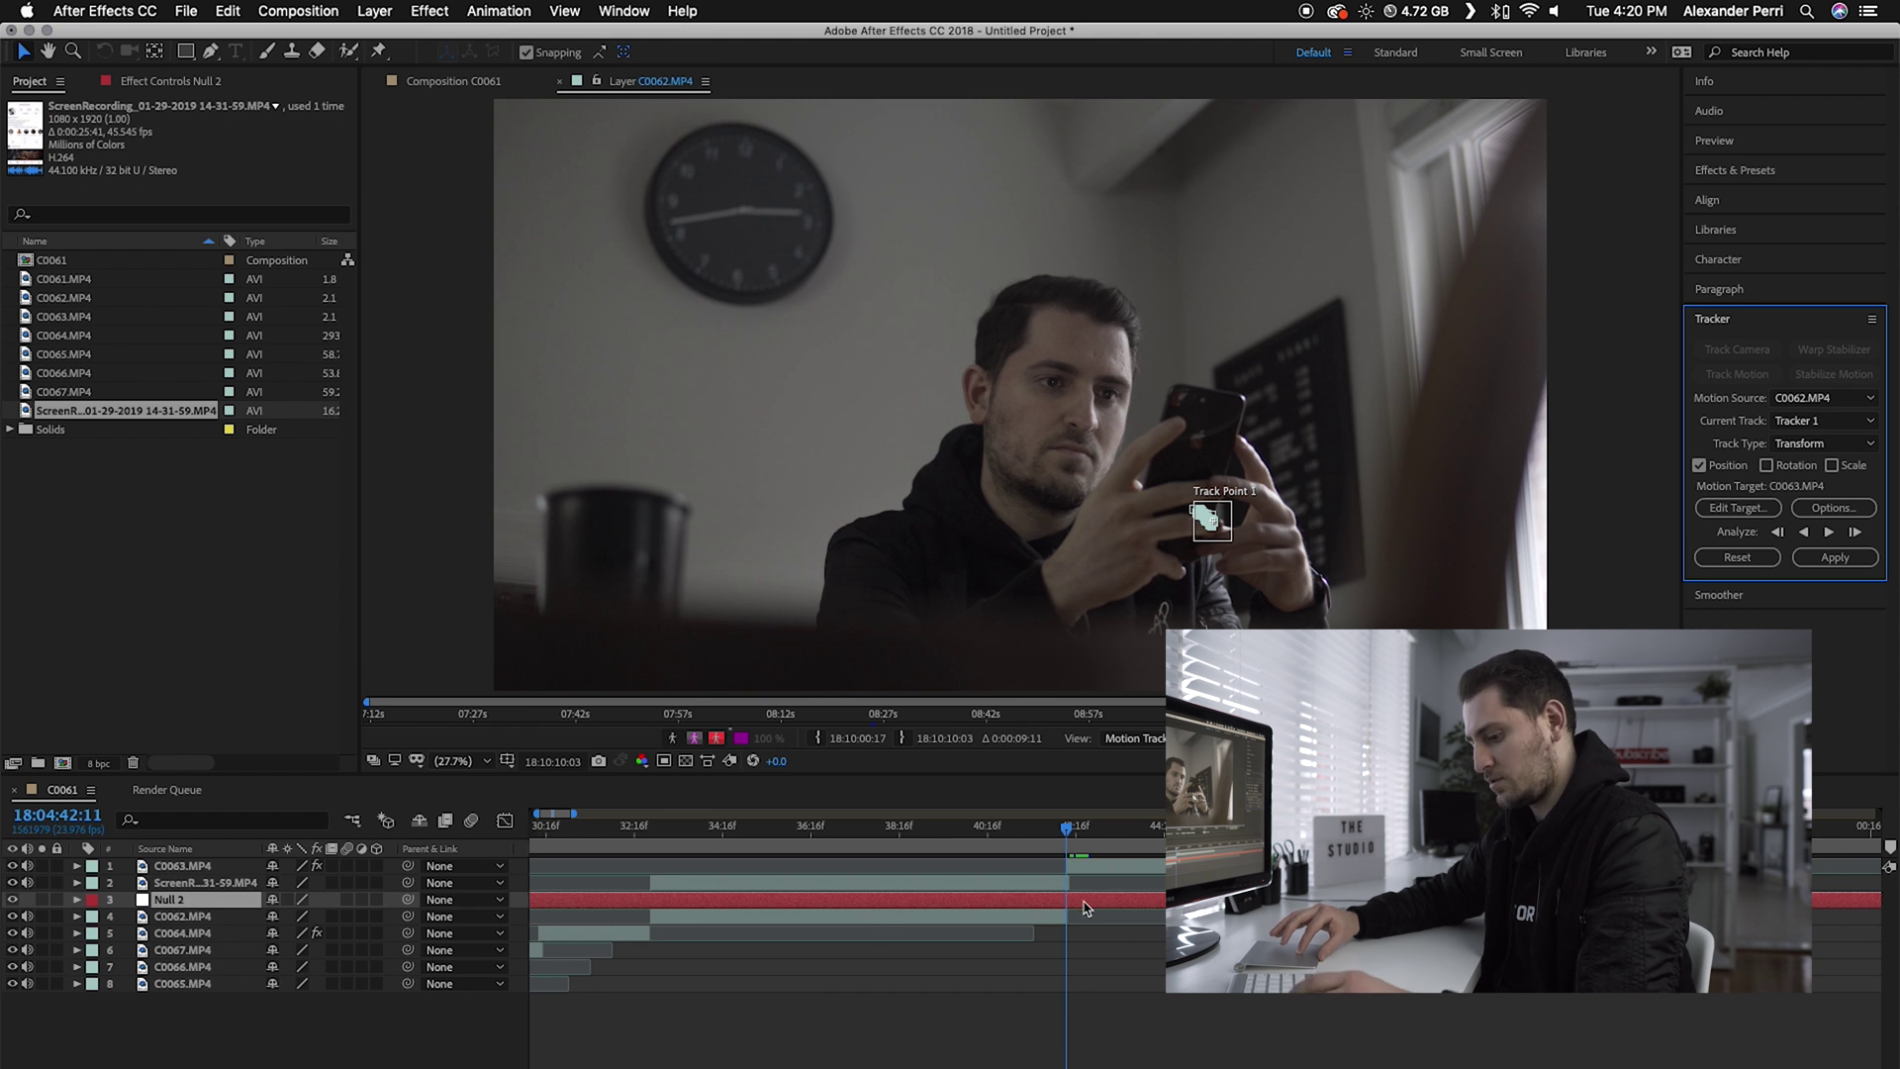
click(1077, 908)
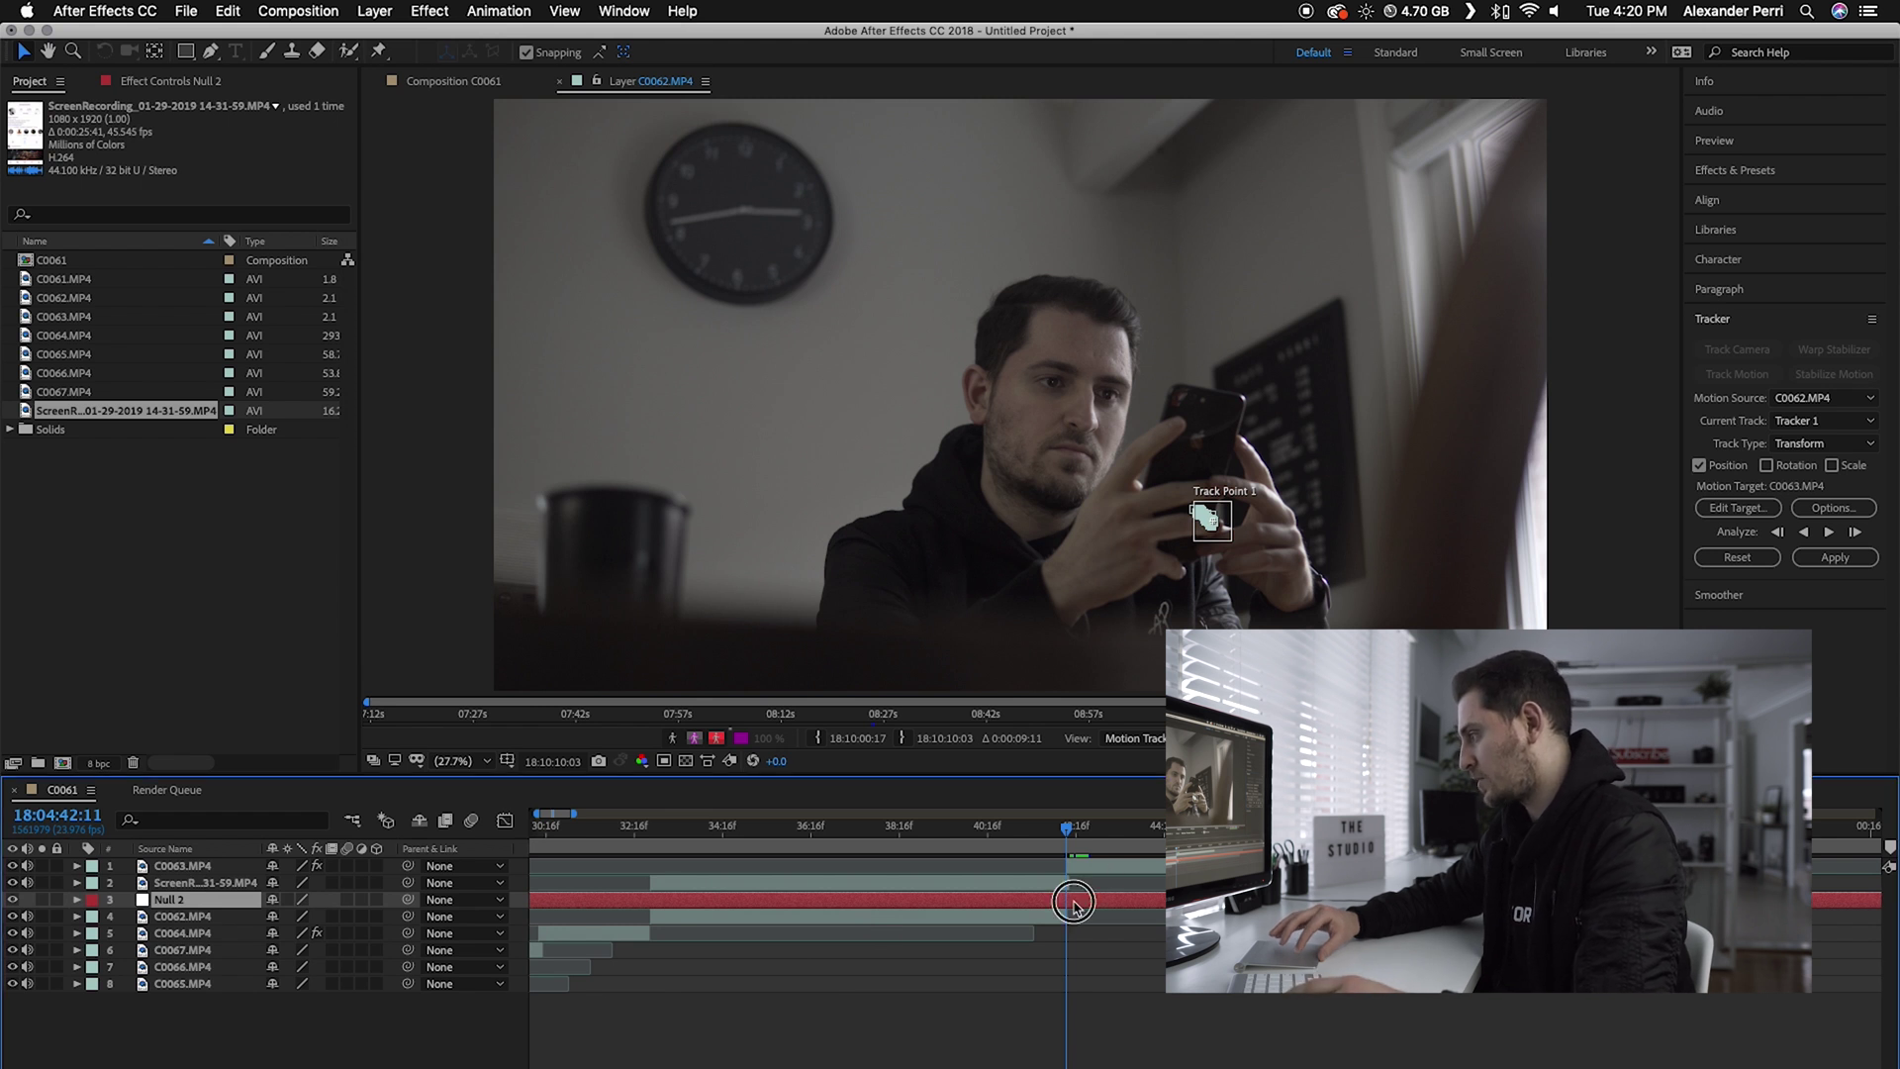
key(super+shift+d)
click(1095, 912)
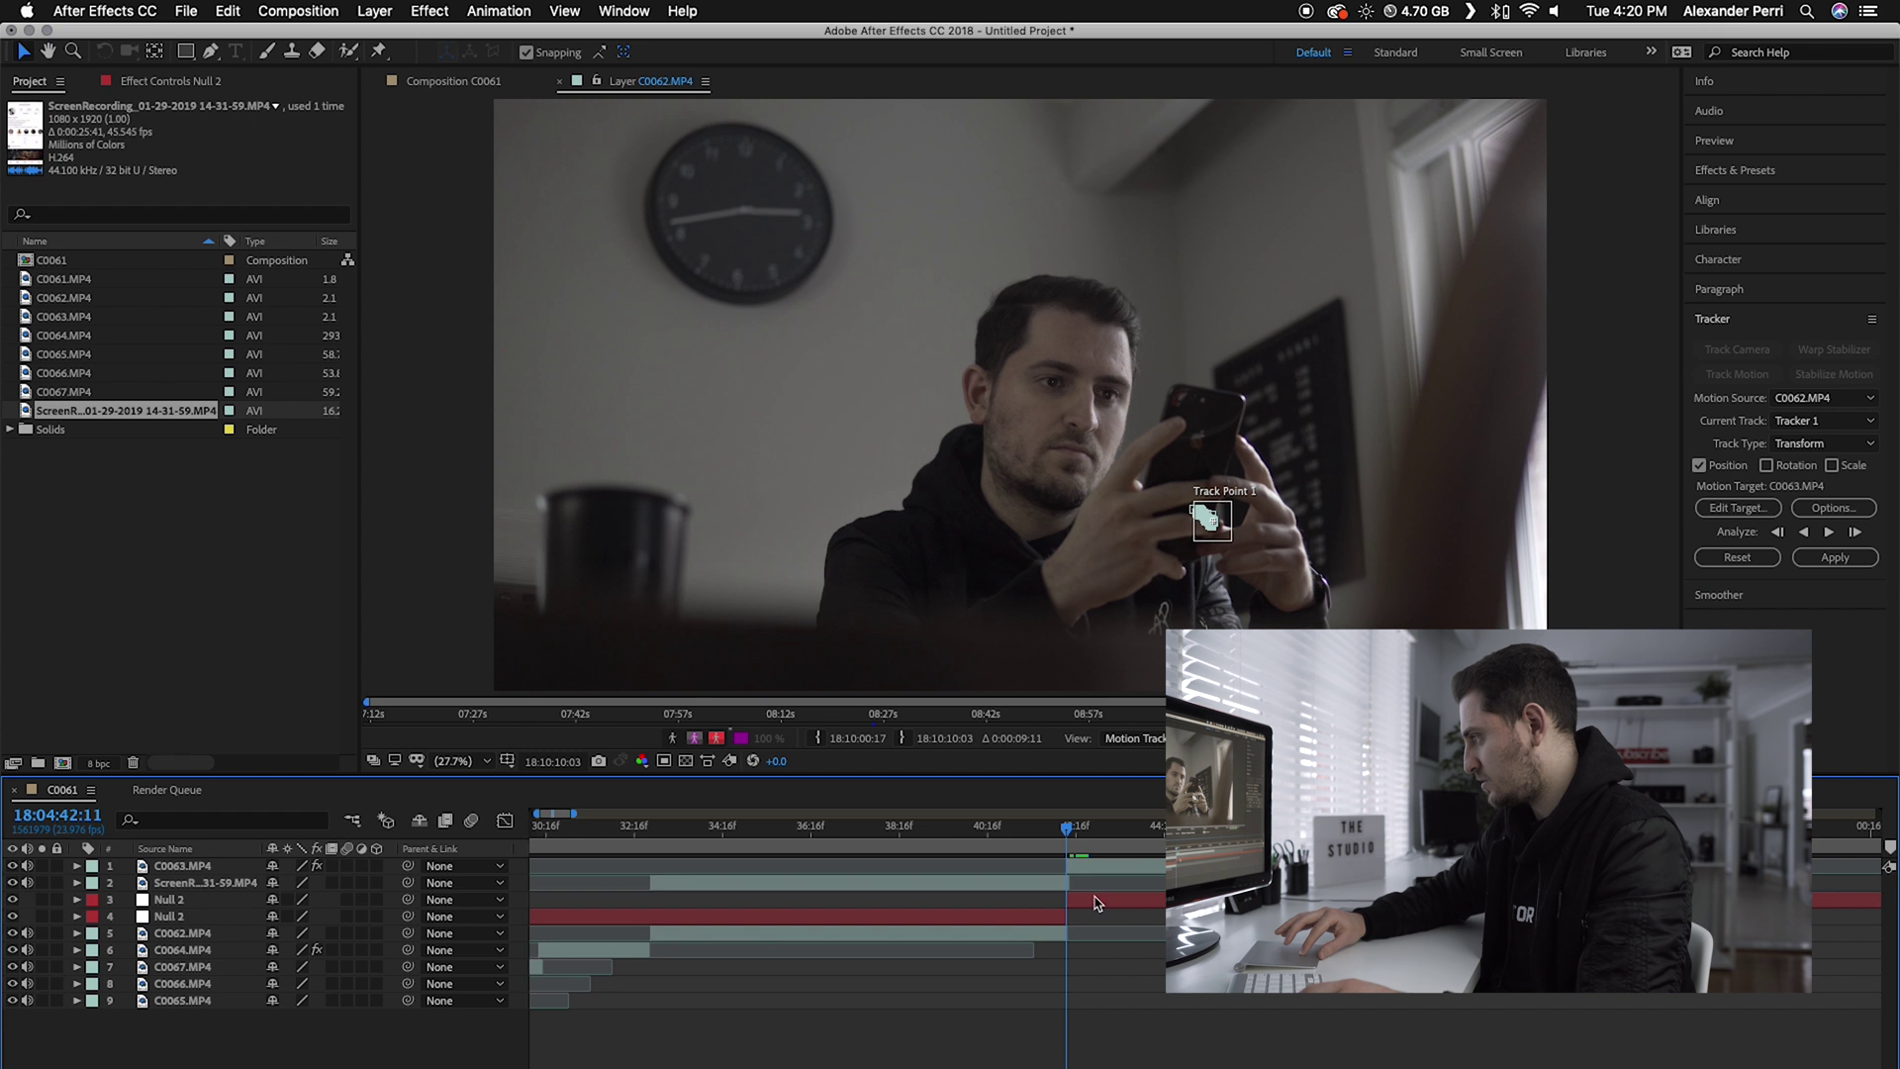
click(1095, 902)
key(Delete)
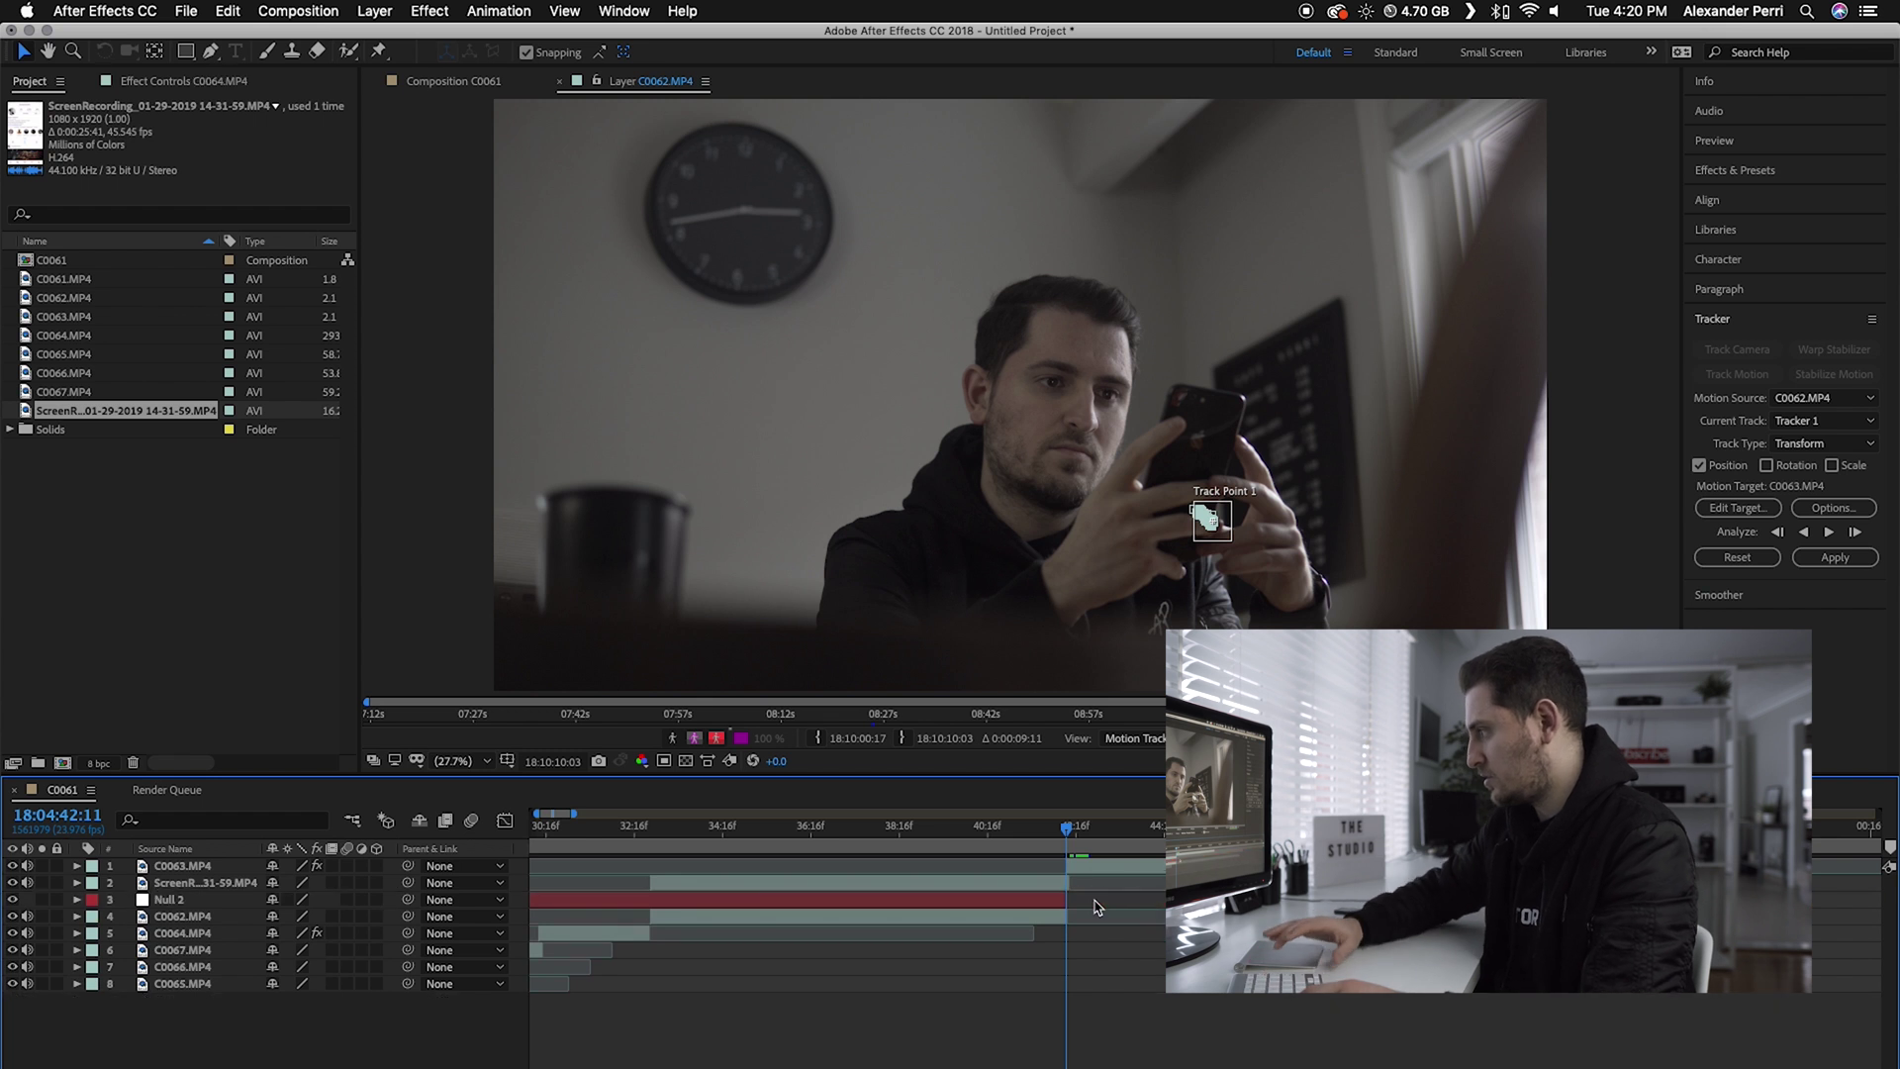
Split Null 2 at the start of C0062 and select the leftover piece before it.
click(649, 828)
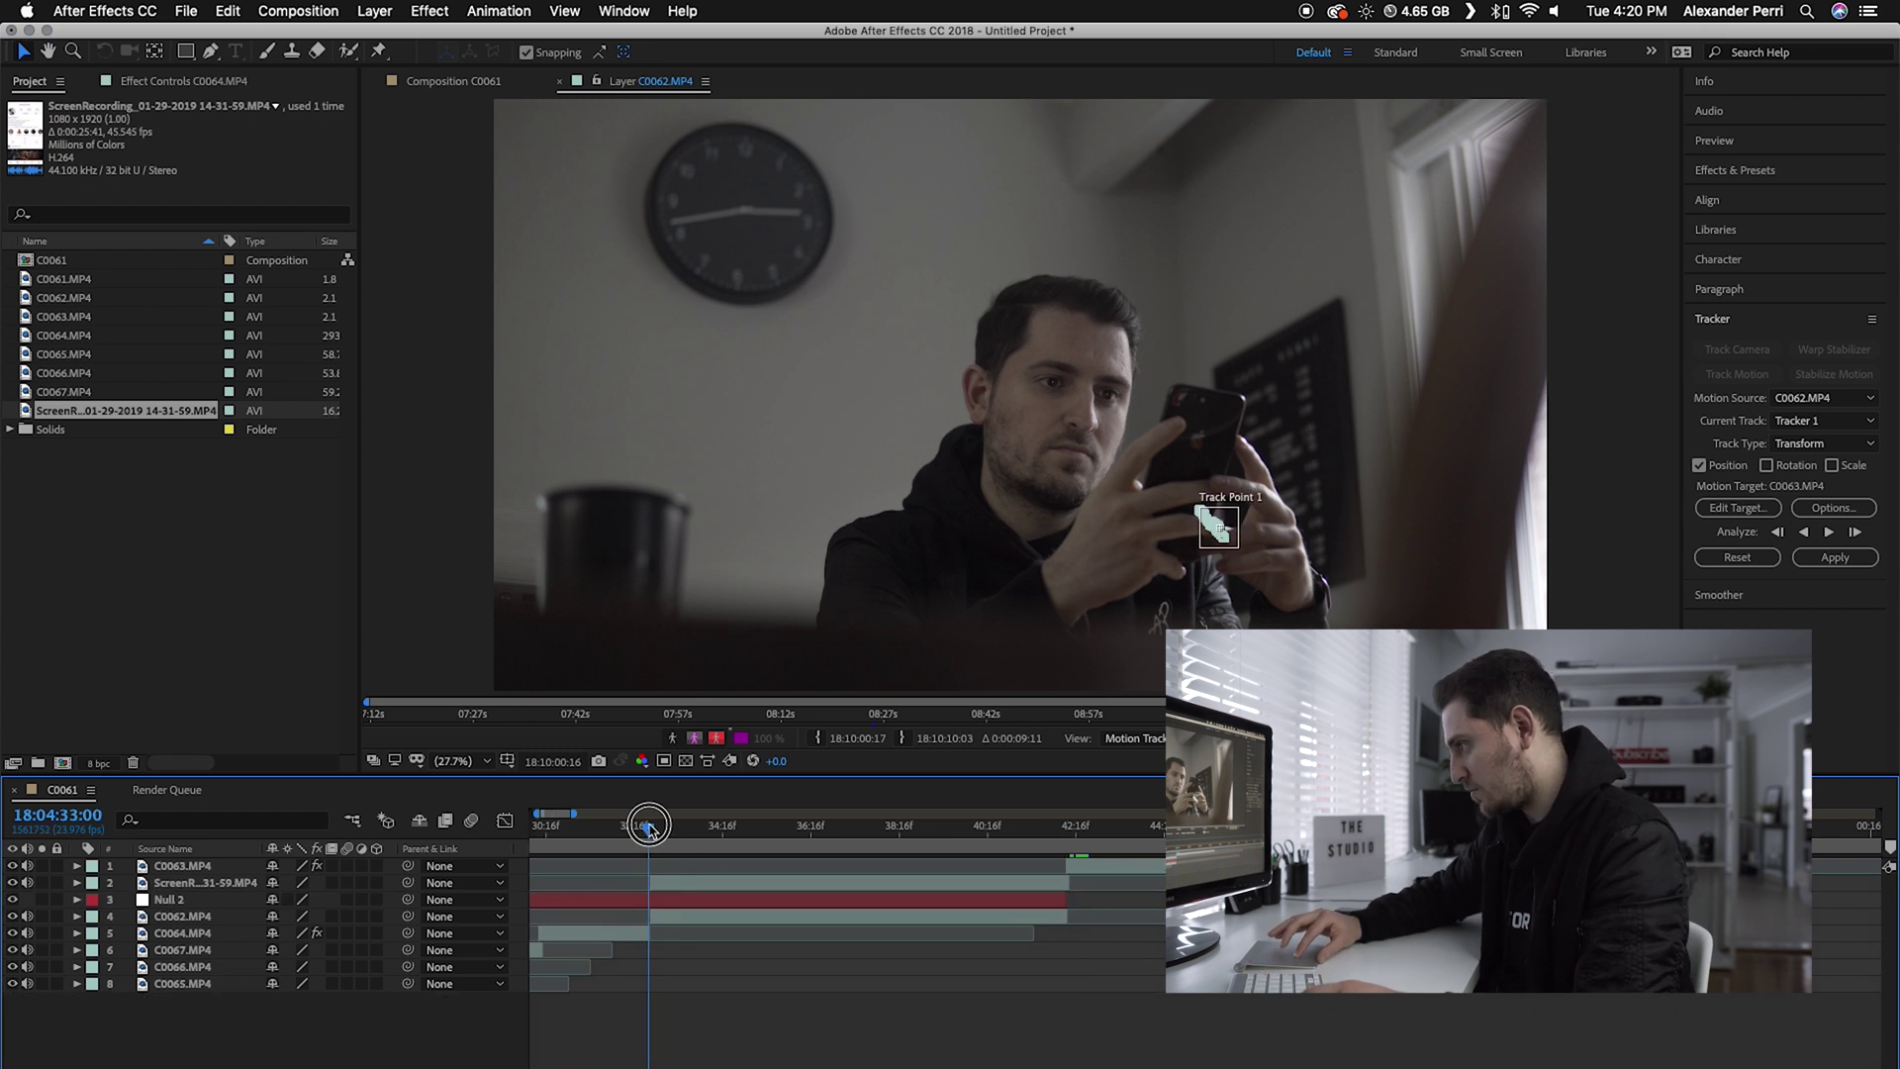
click(639, 902)
key(super+shift+d)
click(620, 920)
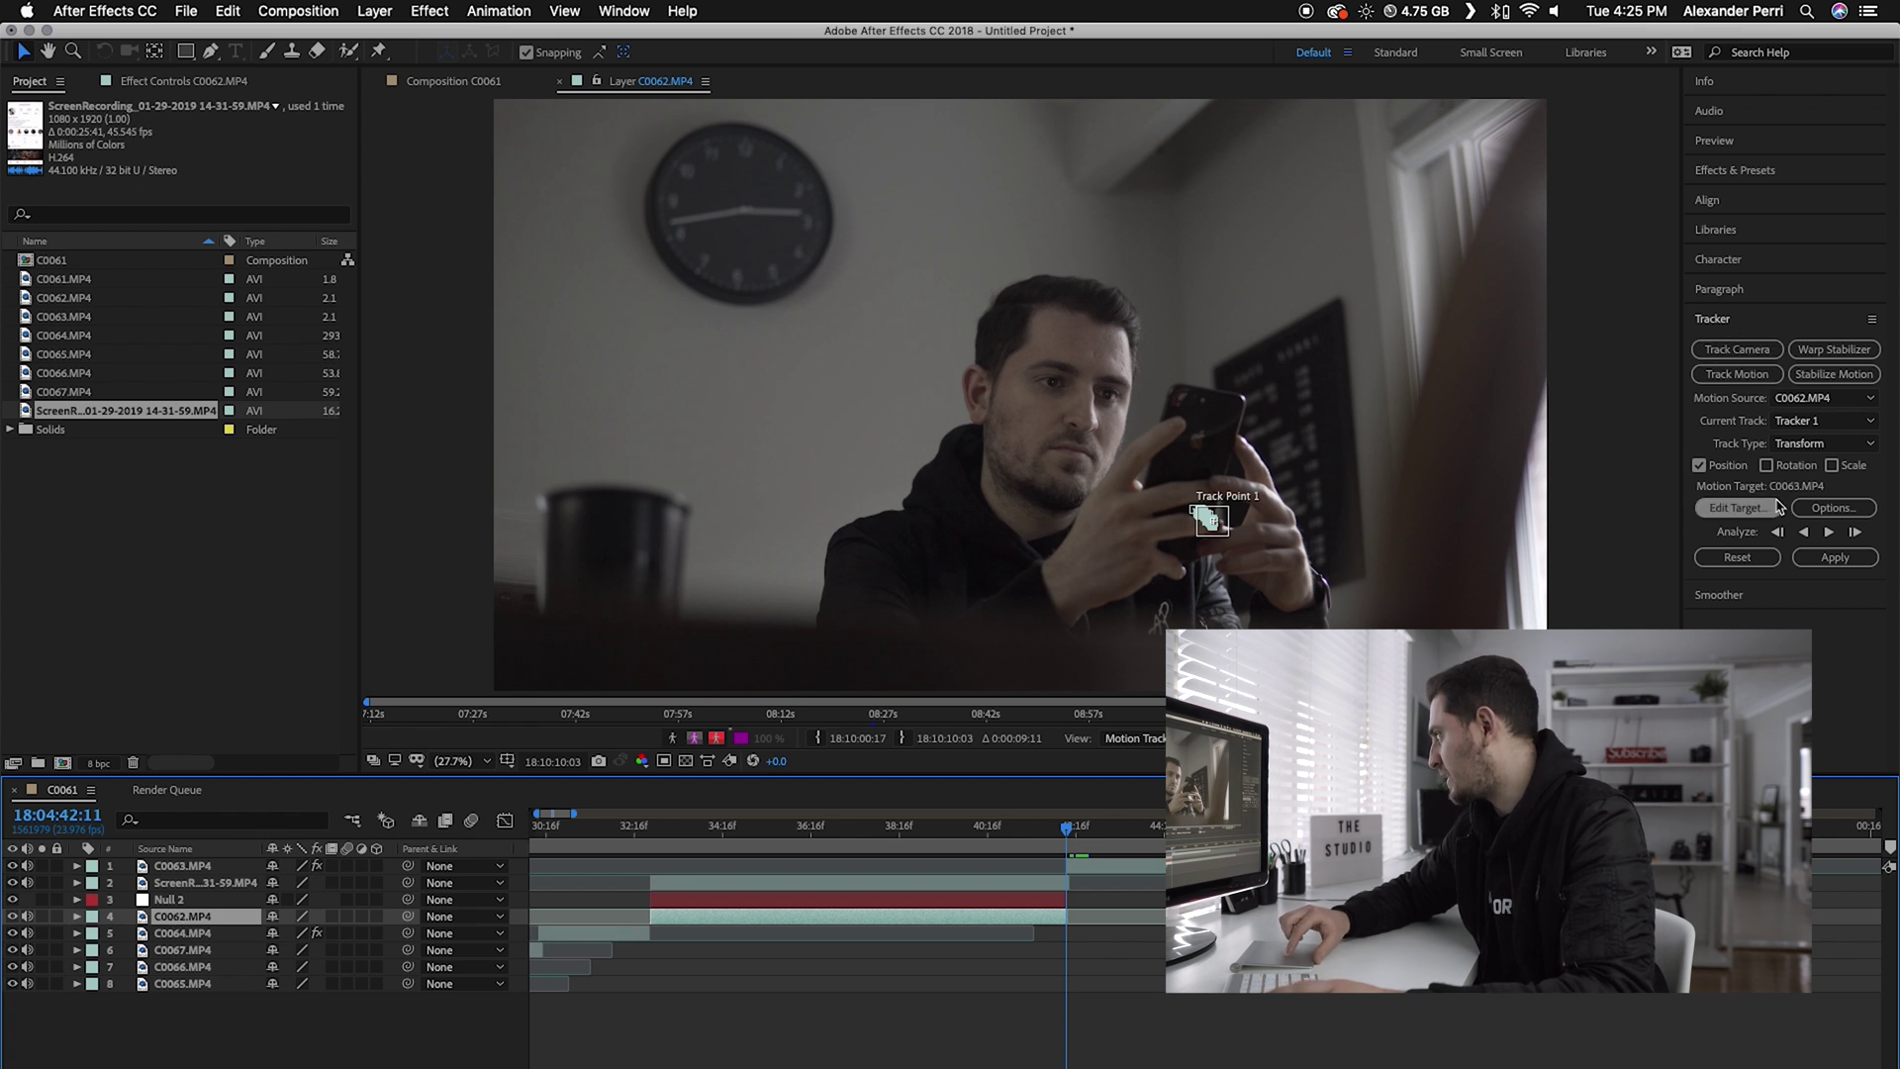
Set Null 2 as the motion target for Tracker 1.
click(1748, 516)
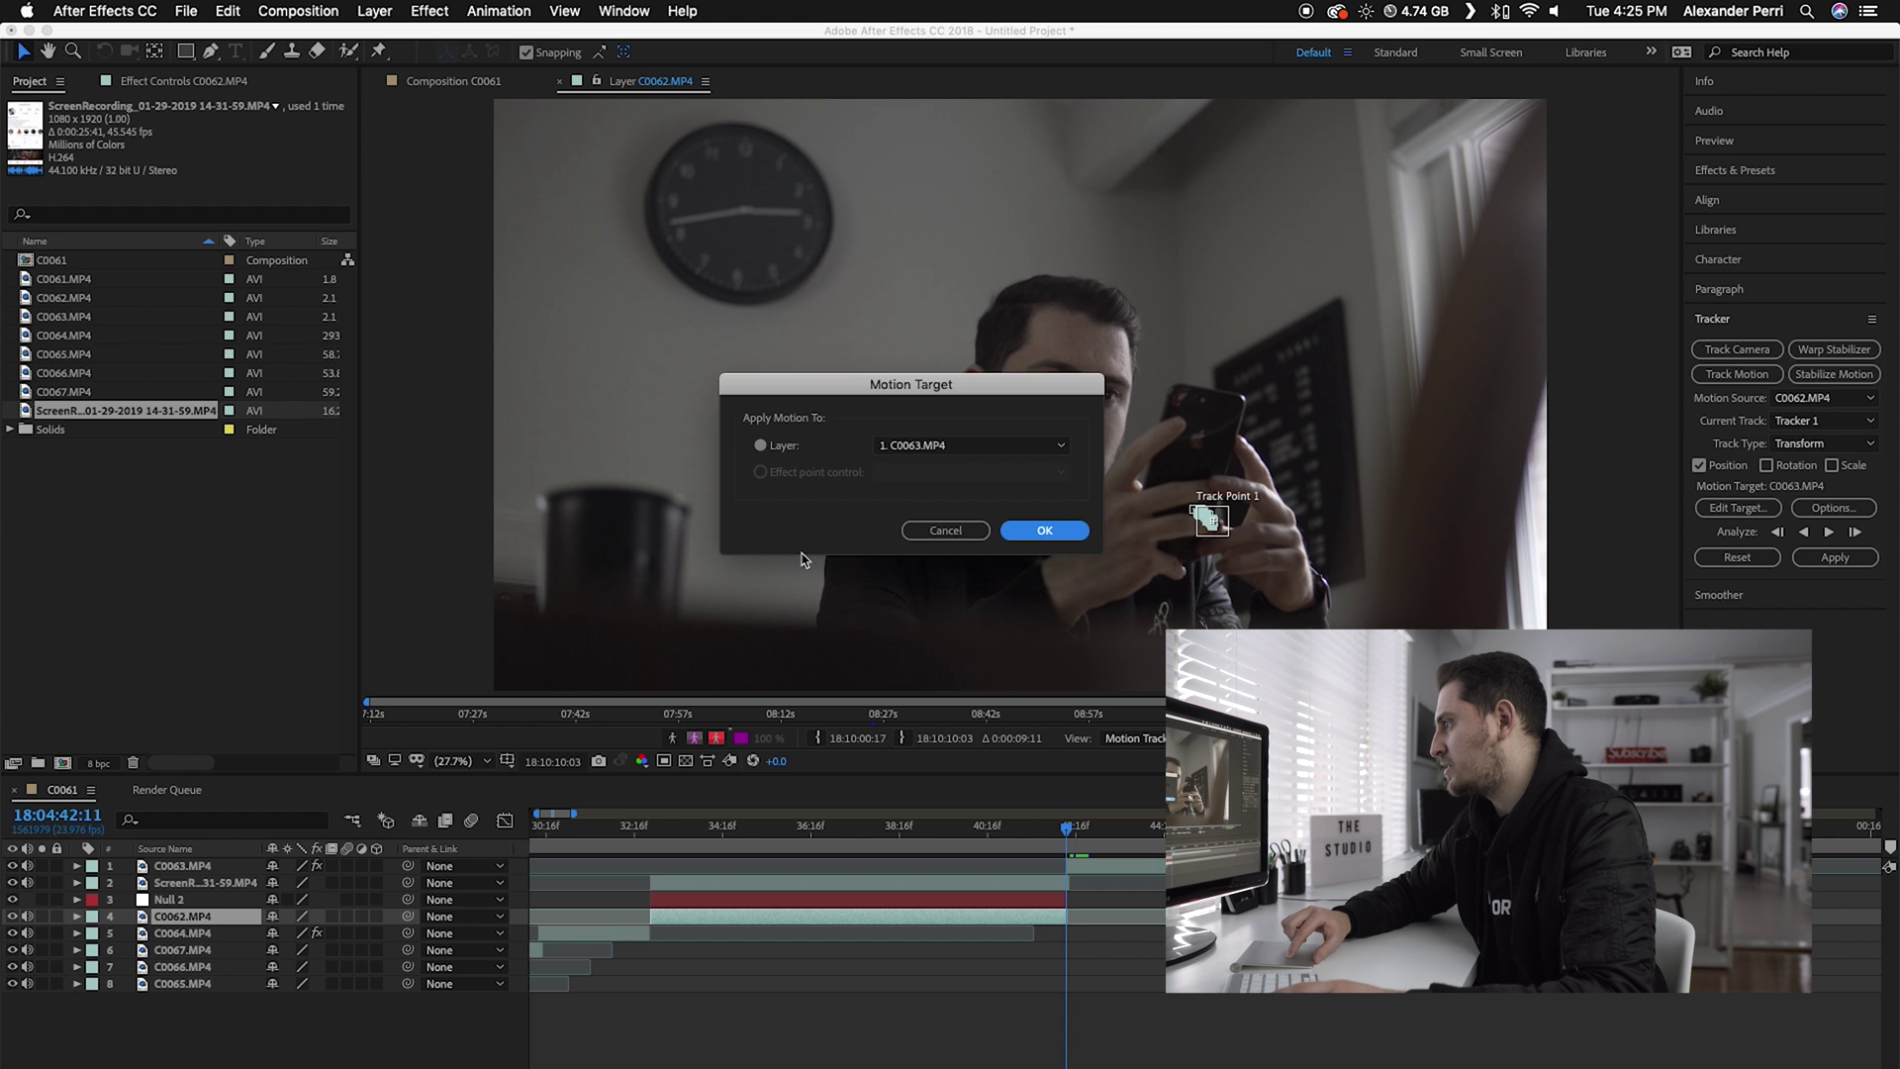
click(920, 448)
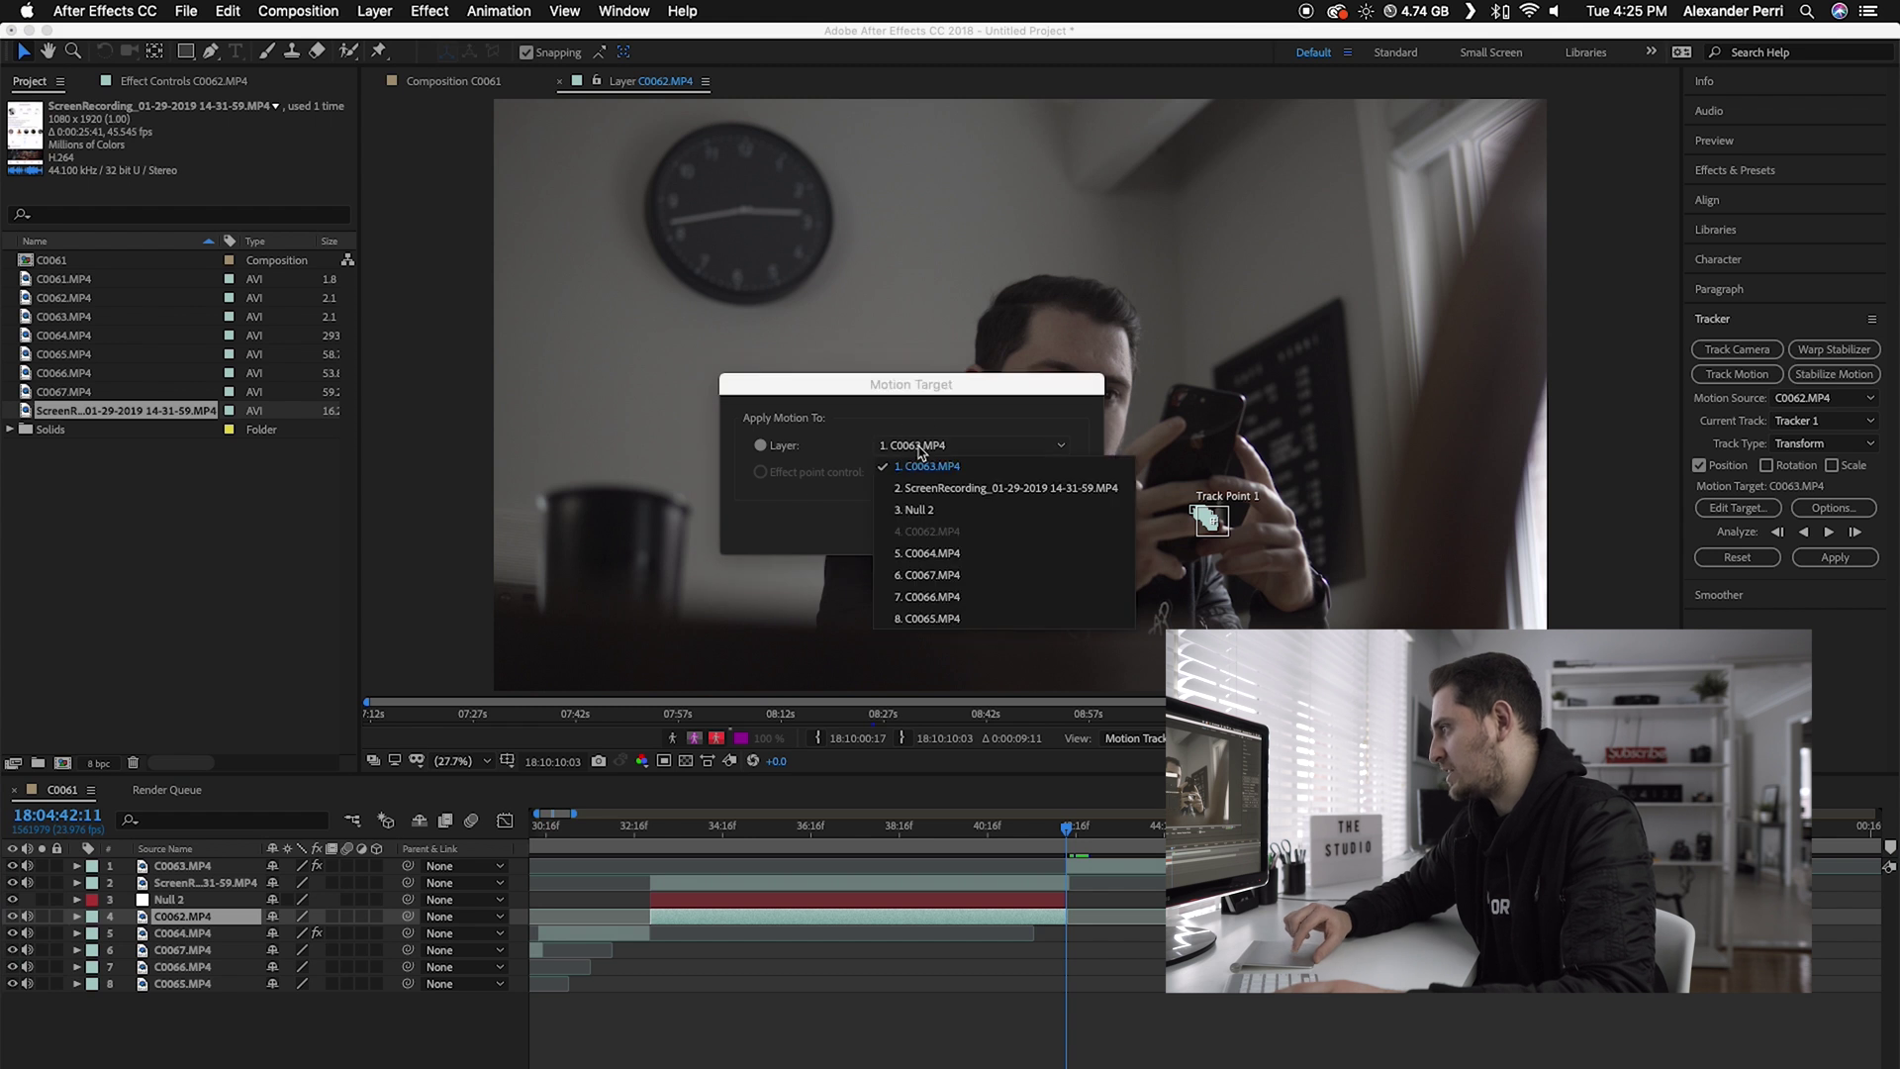
click(918, 510)
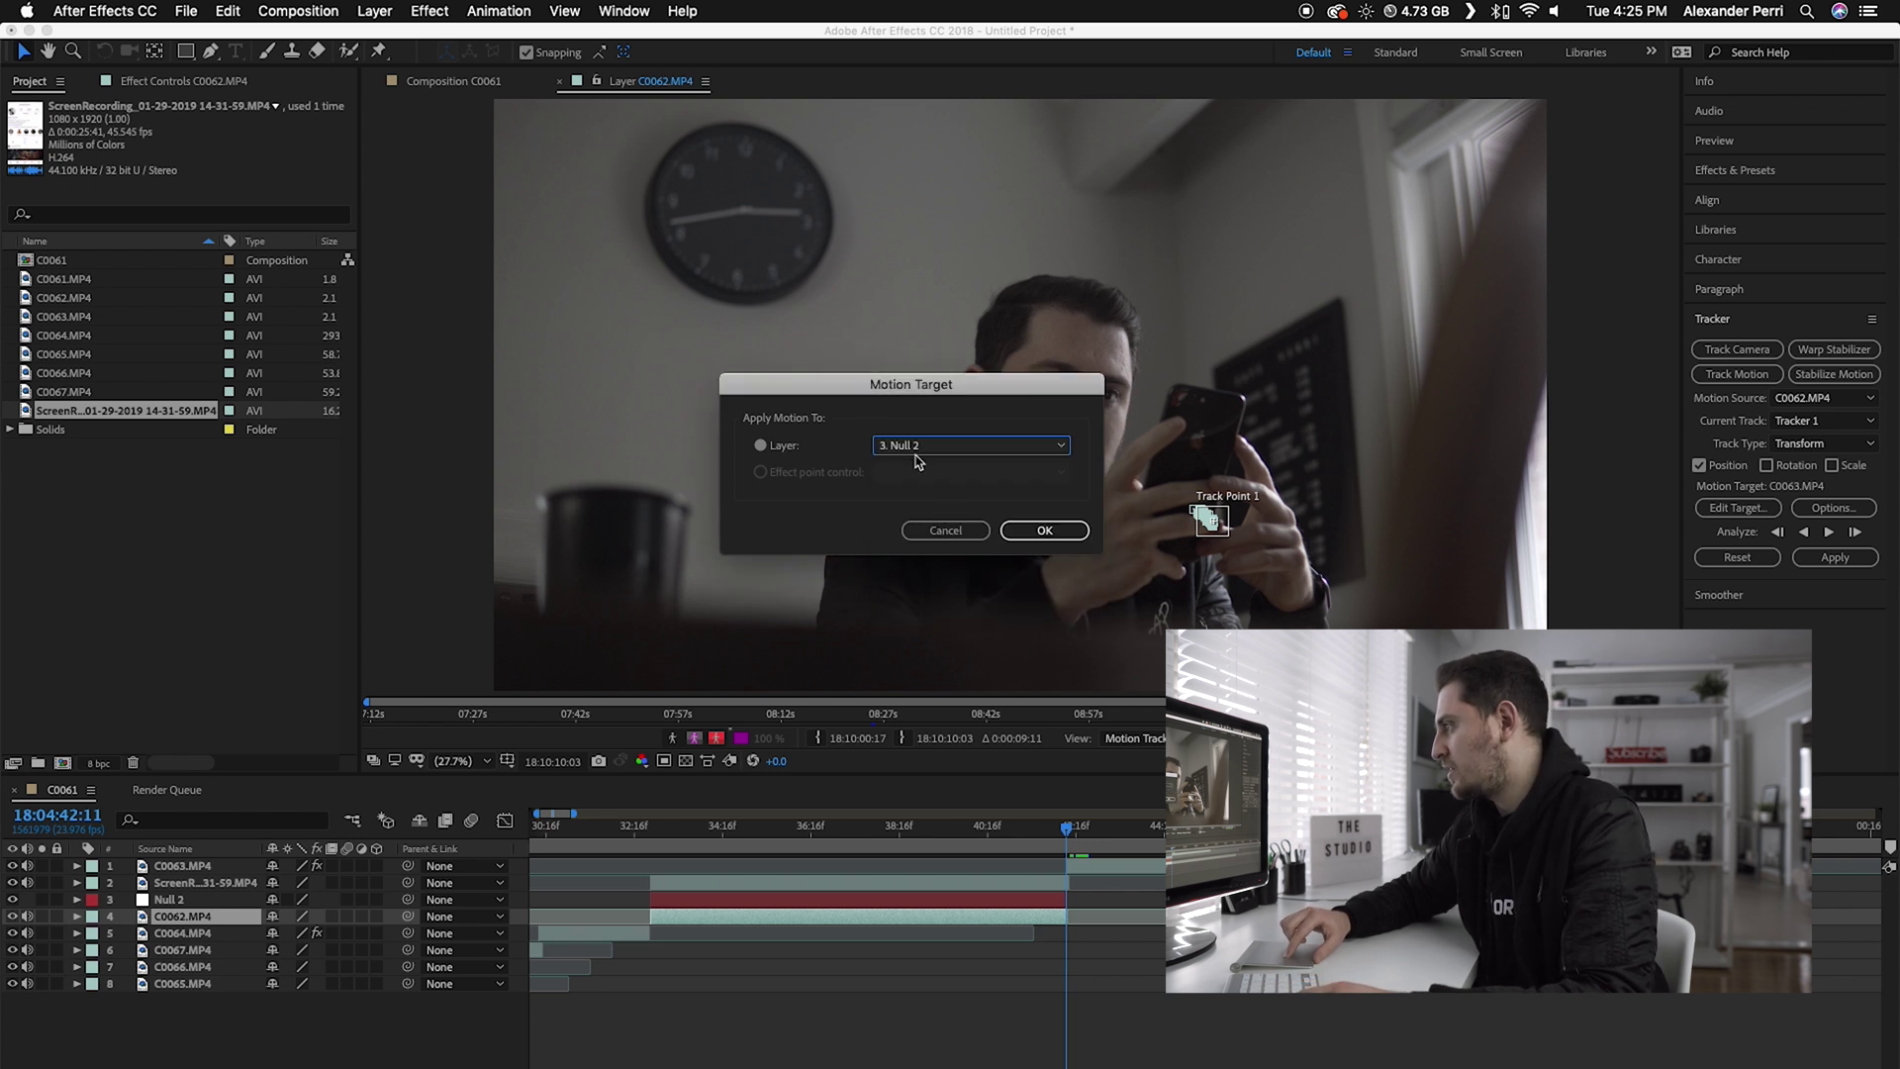
click(1044, 530)
Apply the phone's tracking data to Null 2 in X and Y dimensions.
click(1836, 562)
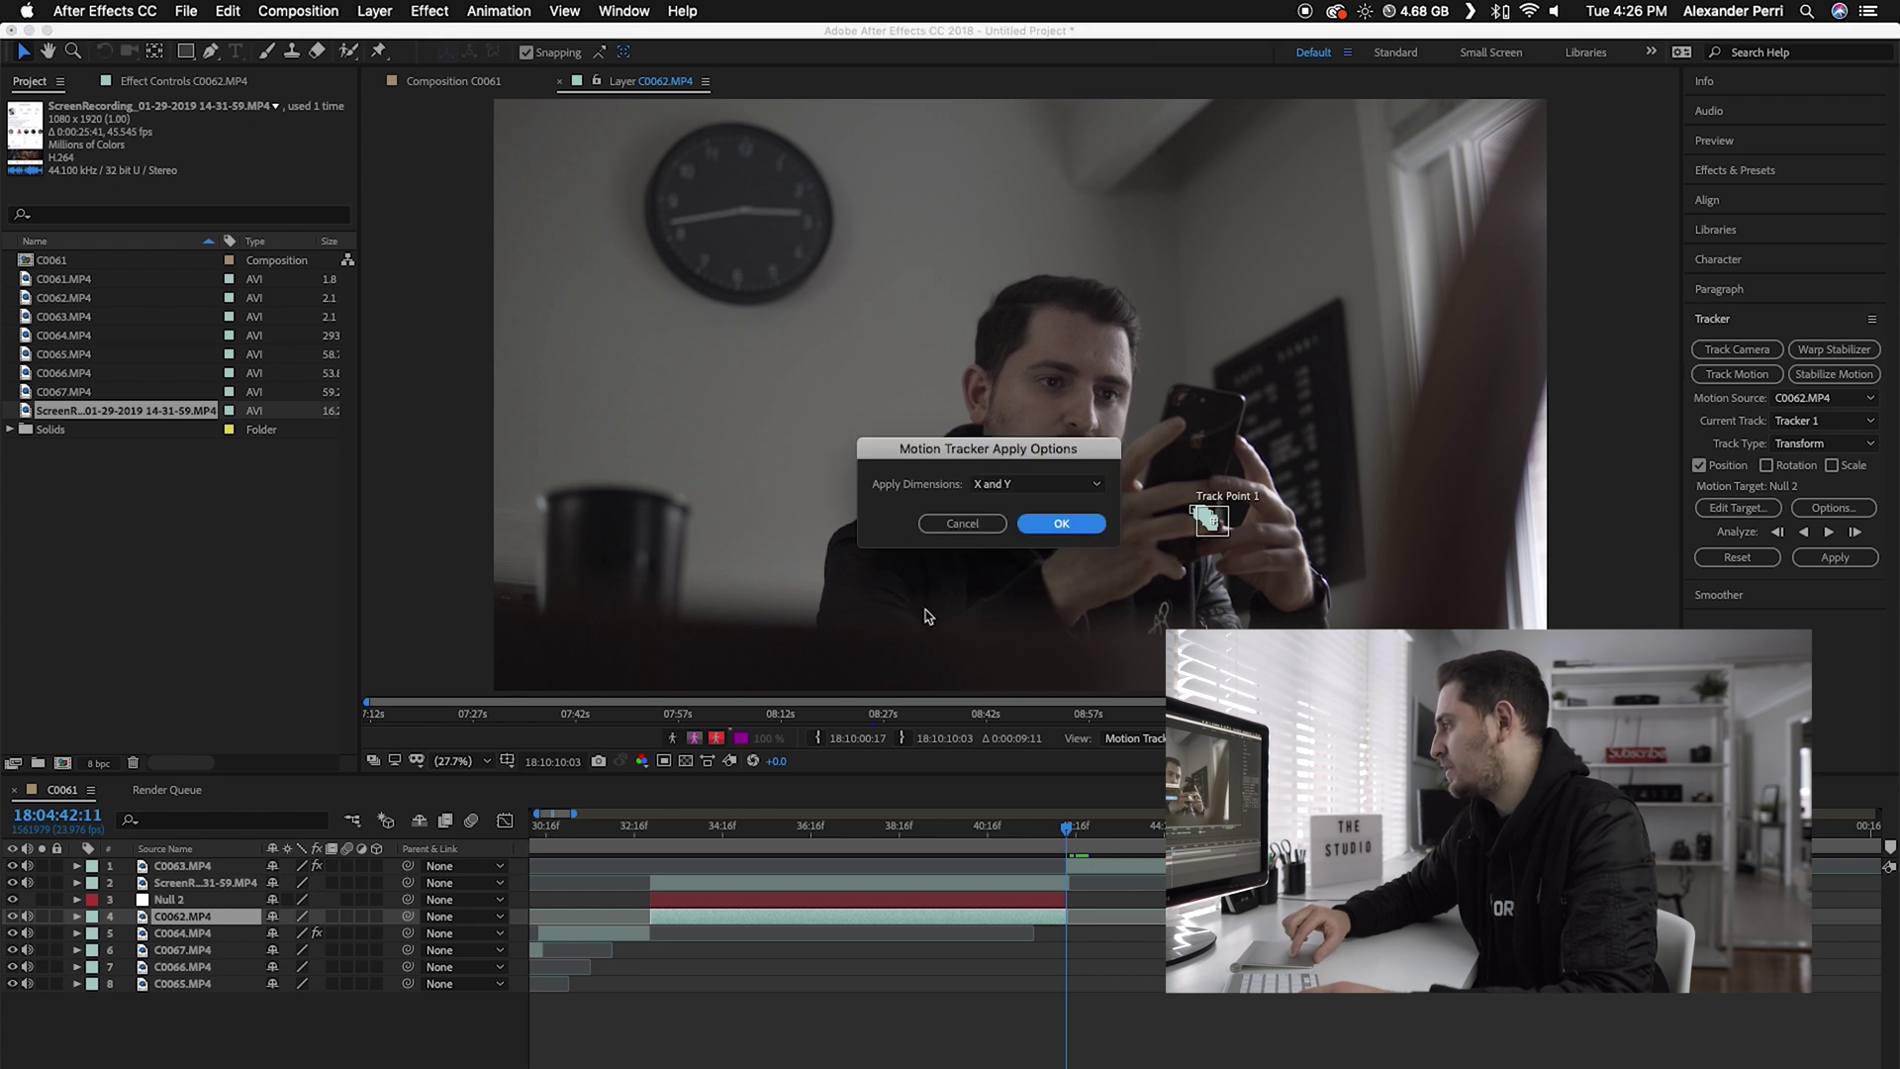
click(1023, 485)
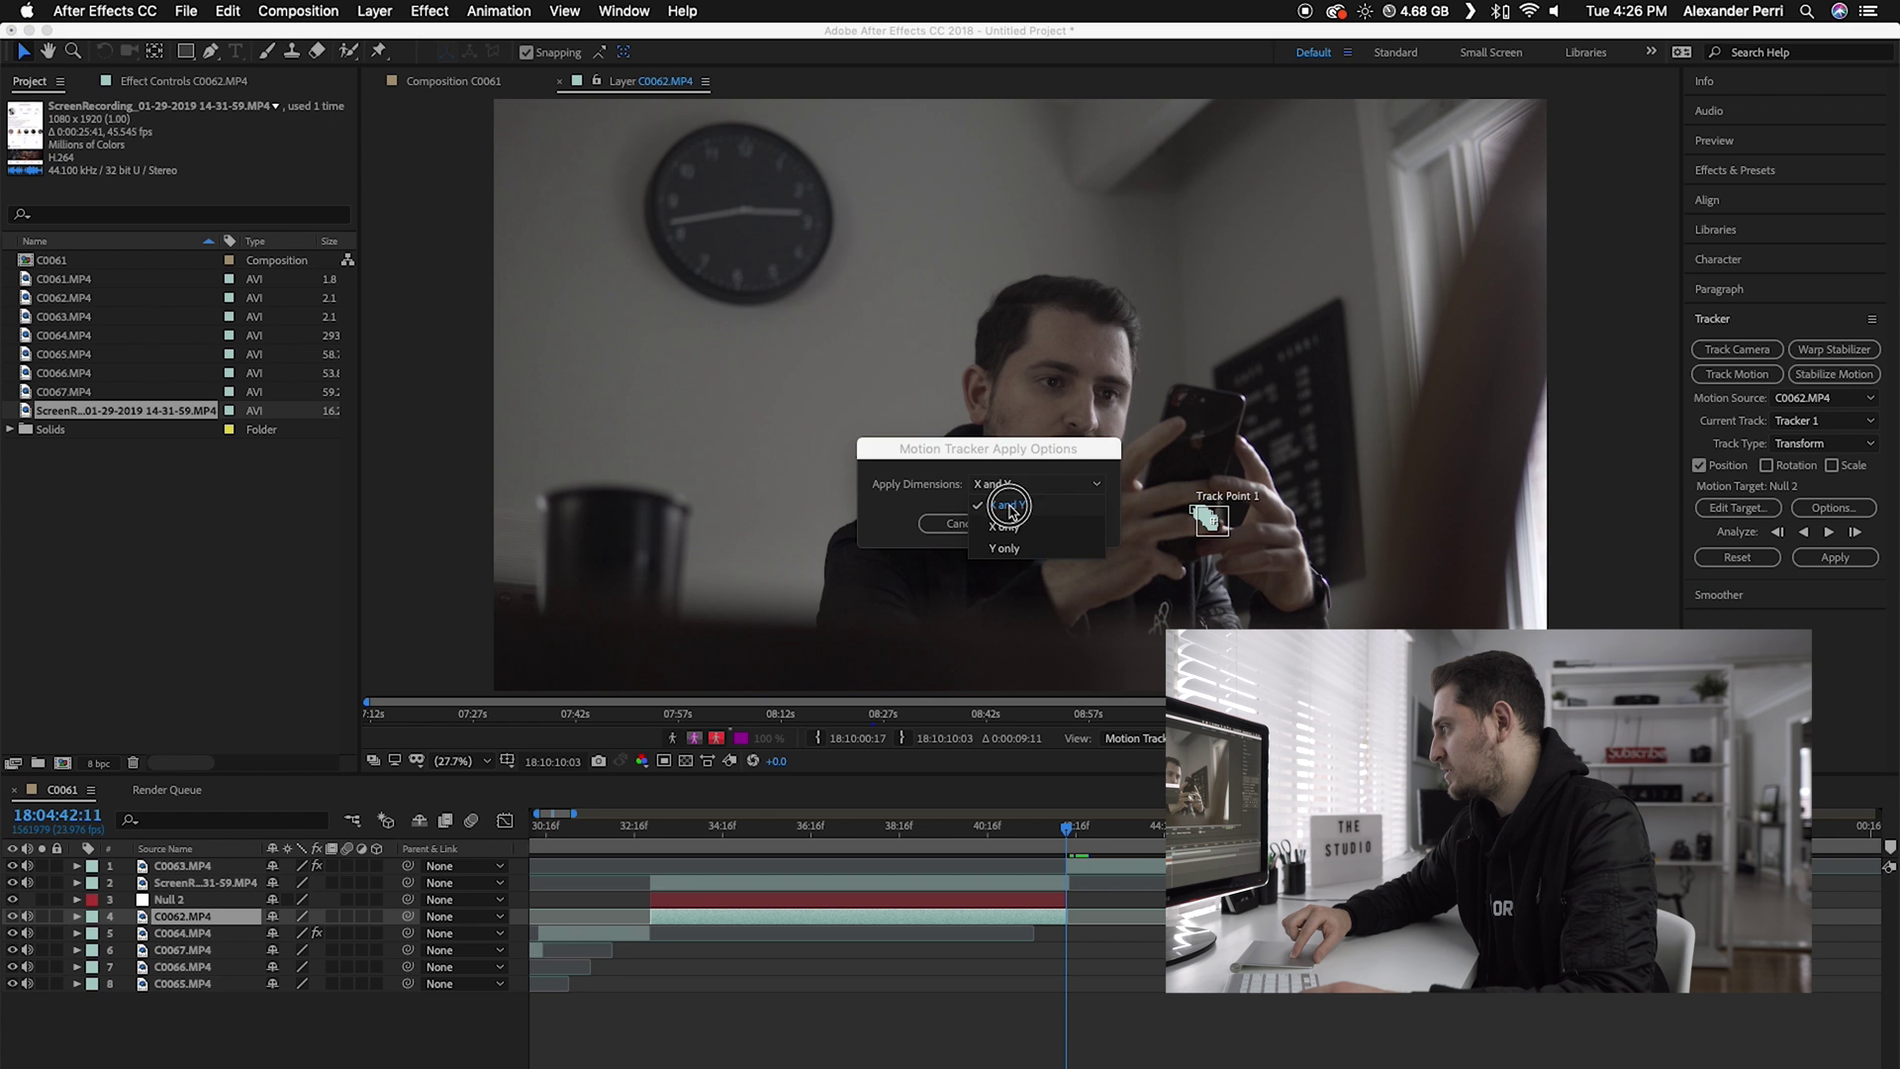
click(1011, 507)
click(1059, 525)
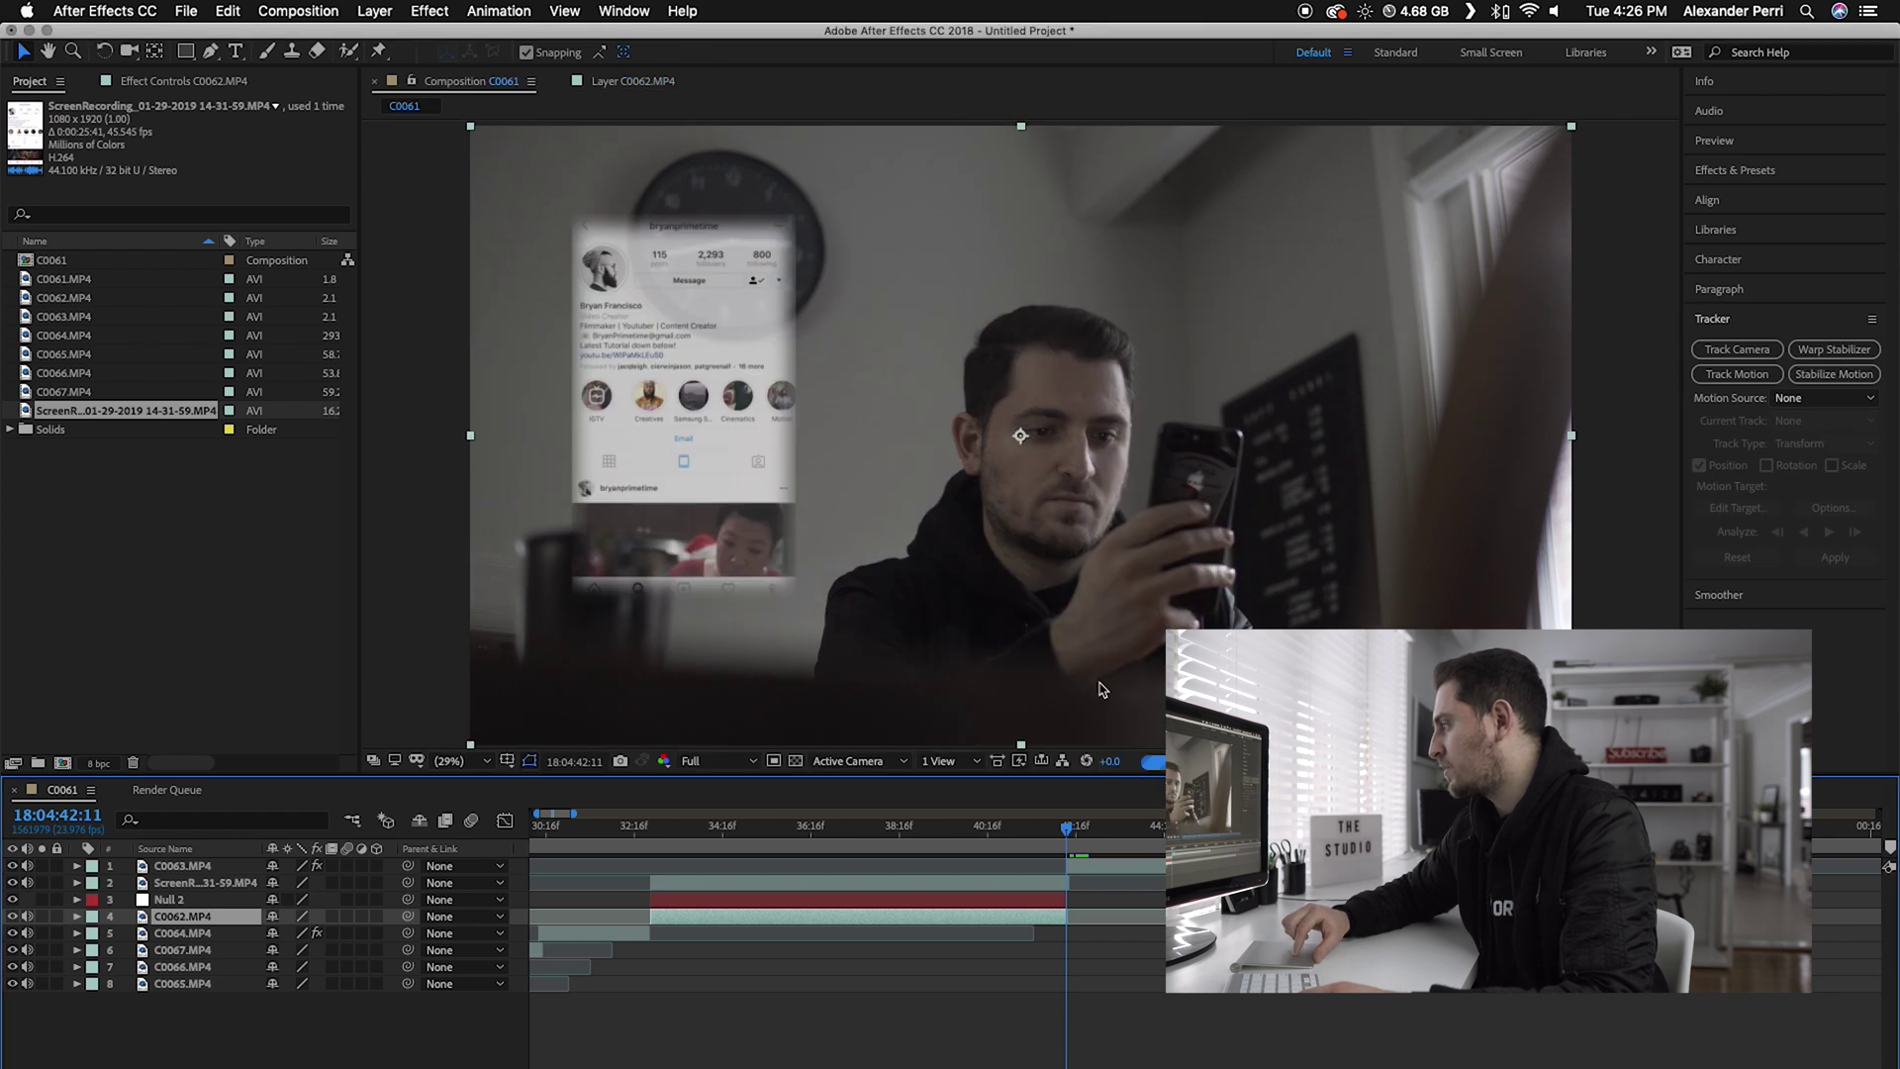
Pick-whip the ScreenRecording layer's parent to Null 2, then scrub to confirm it follows the phone.
mouse_move(701, 837)
mouse_down()
mouse_move(666, 829)
mouse_move(980, 827)
mouse_move(679, 827)
mouse_move(722, 835)
mouse_move(695, 829)
mouse_up()
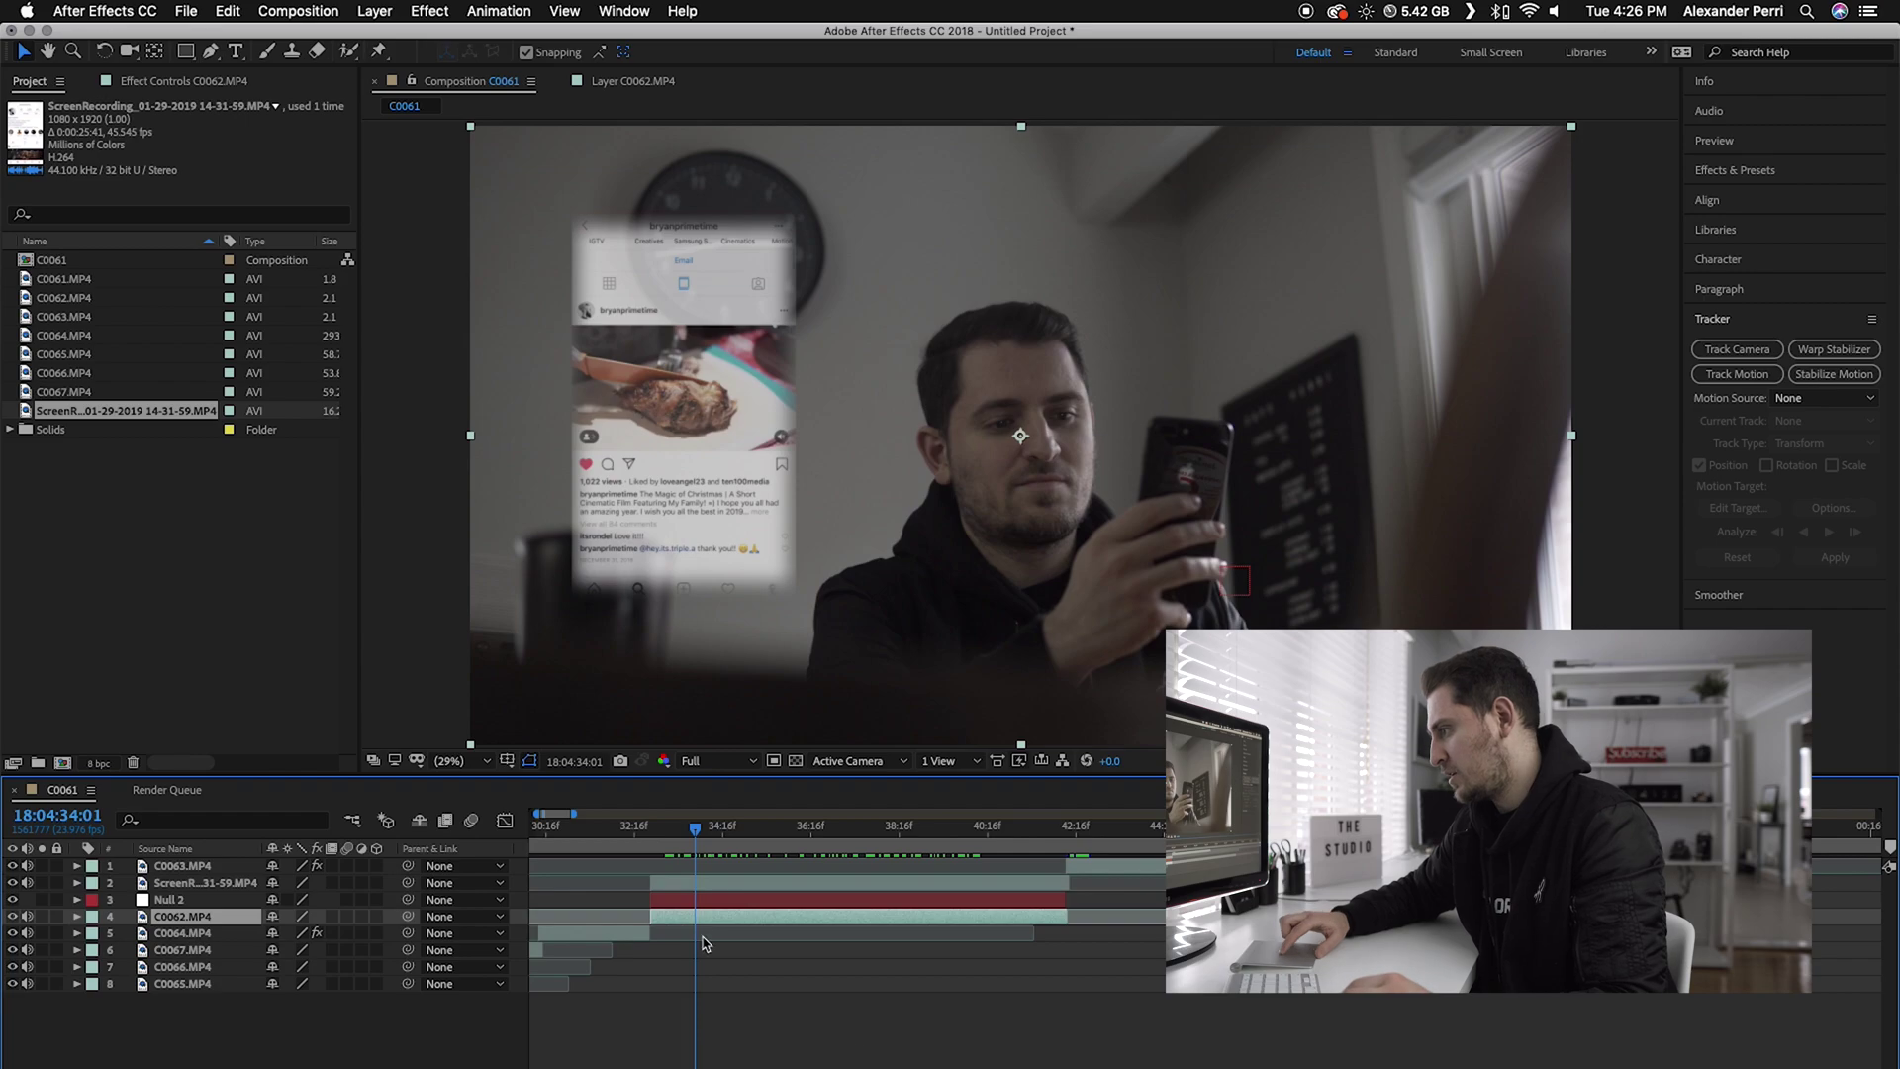
click(189, 884)
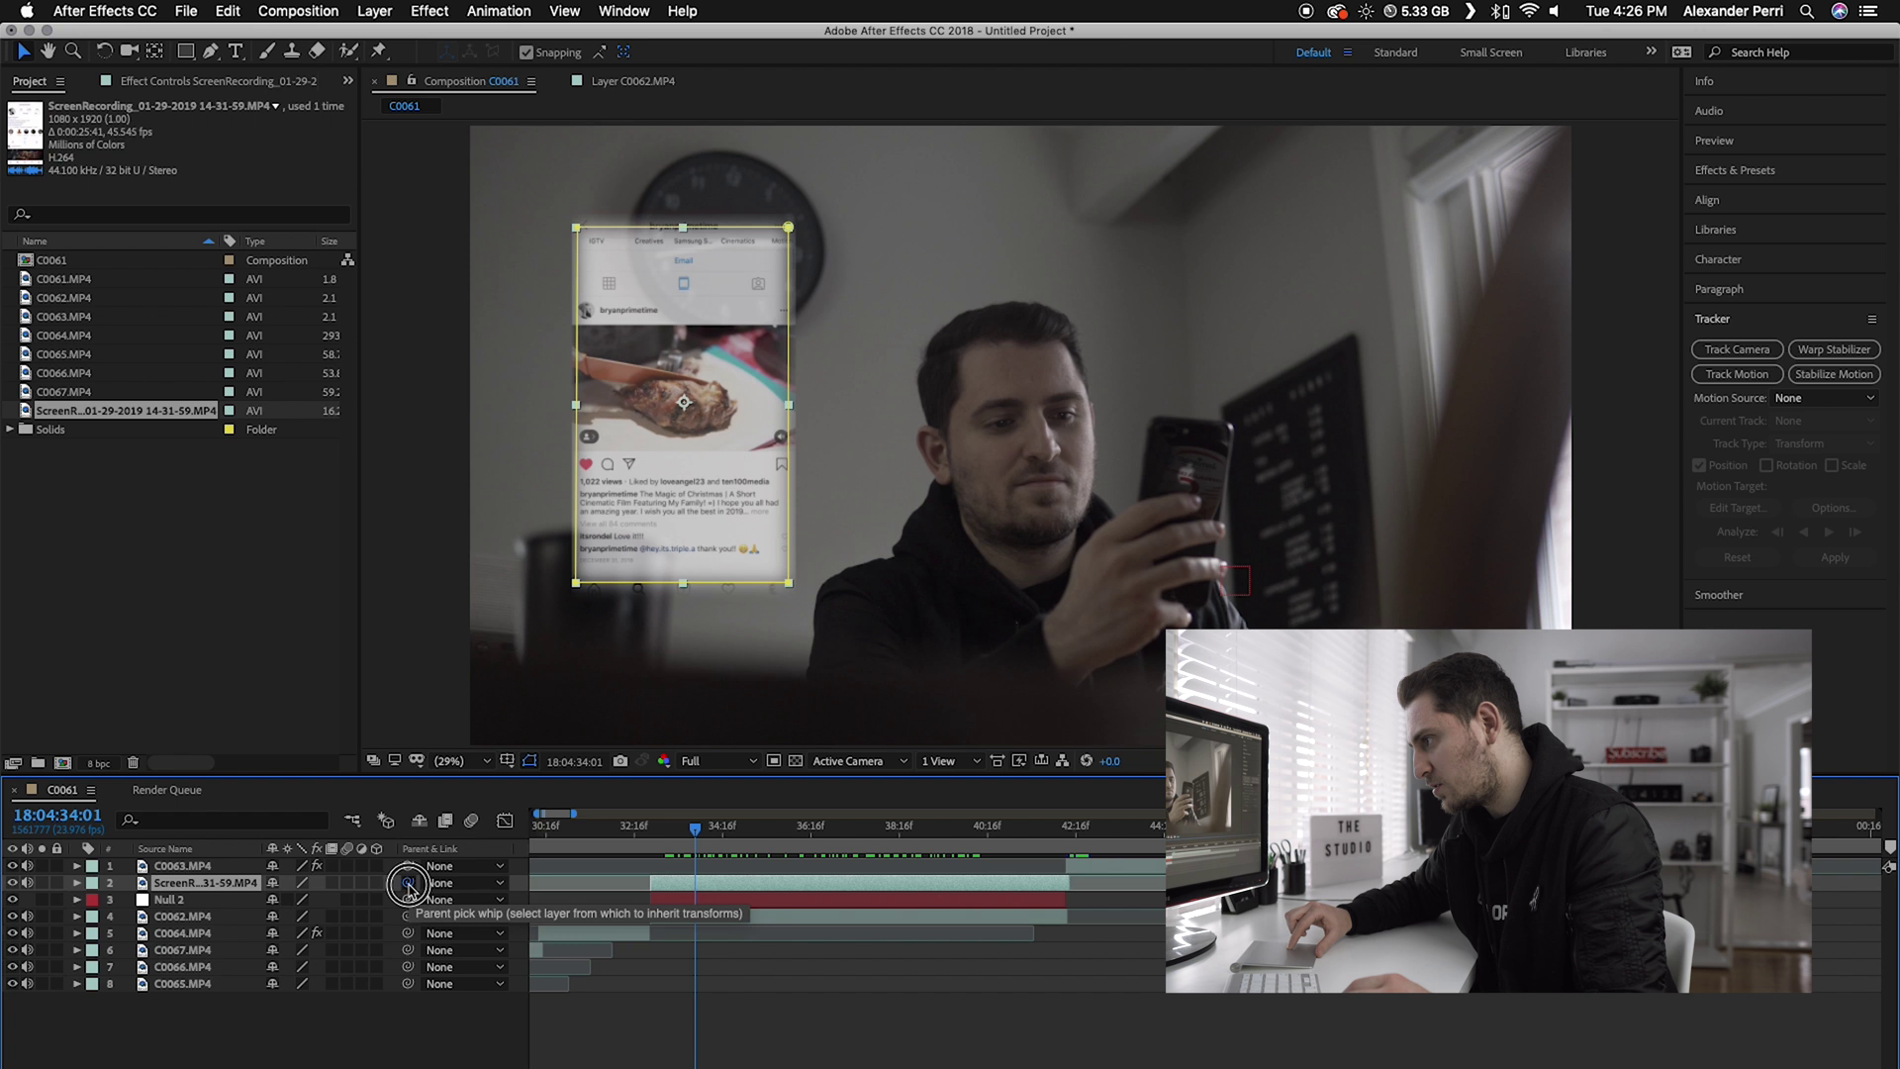
drag(393, 894, 172, 903)
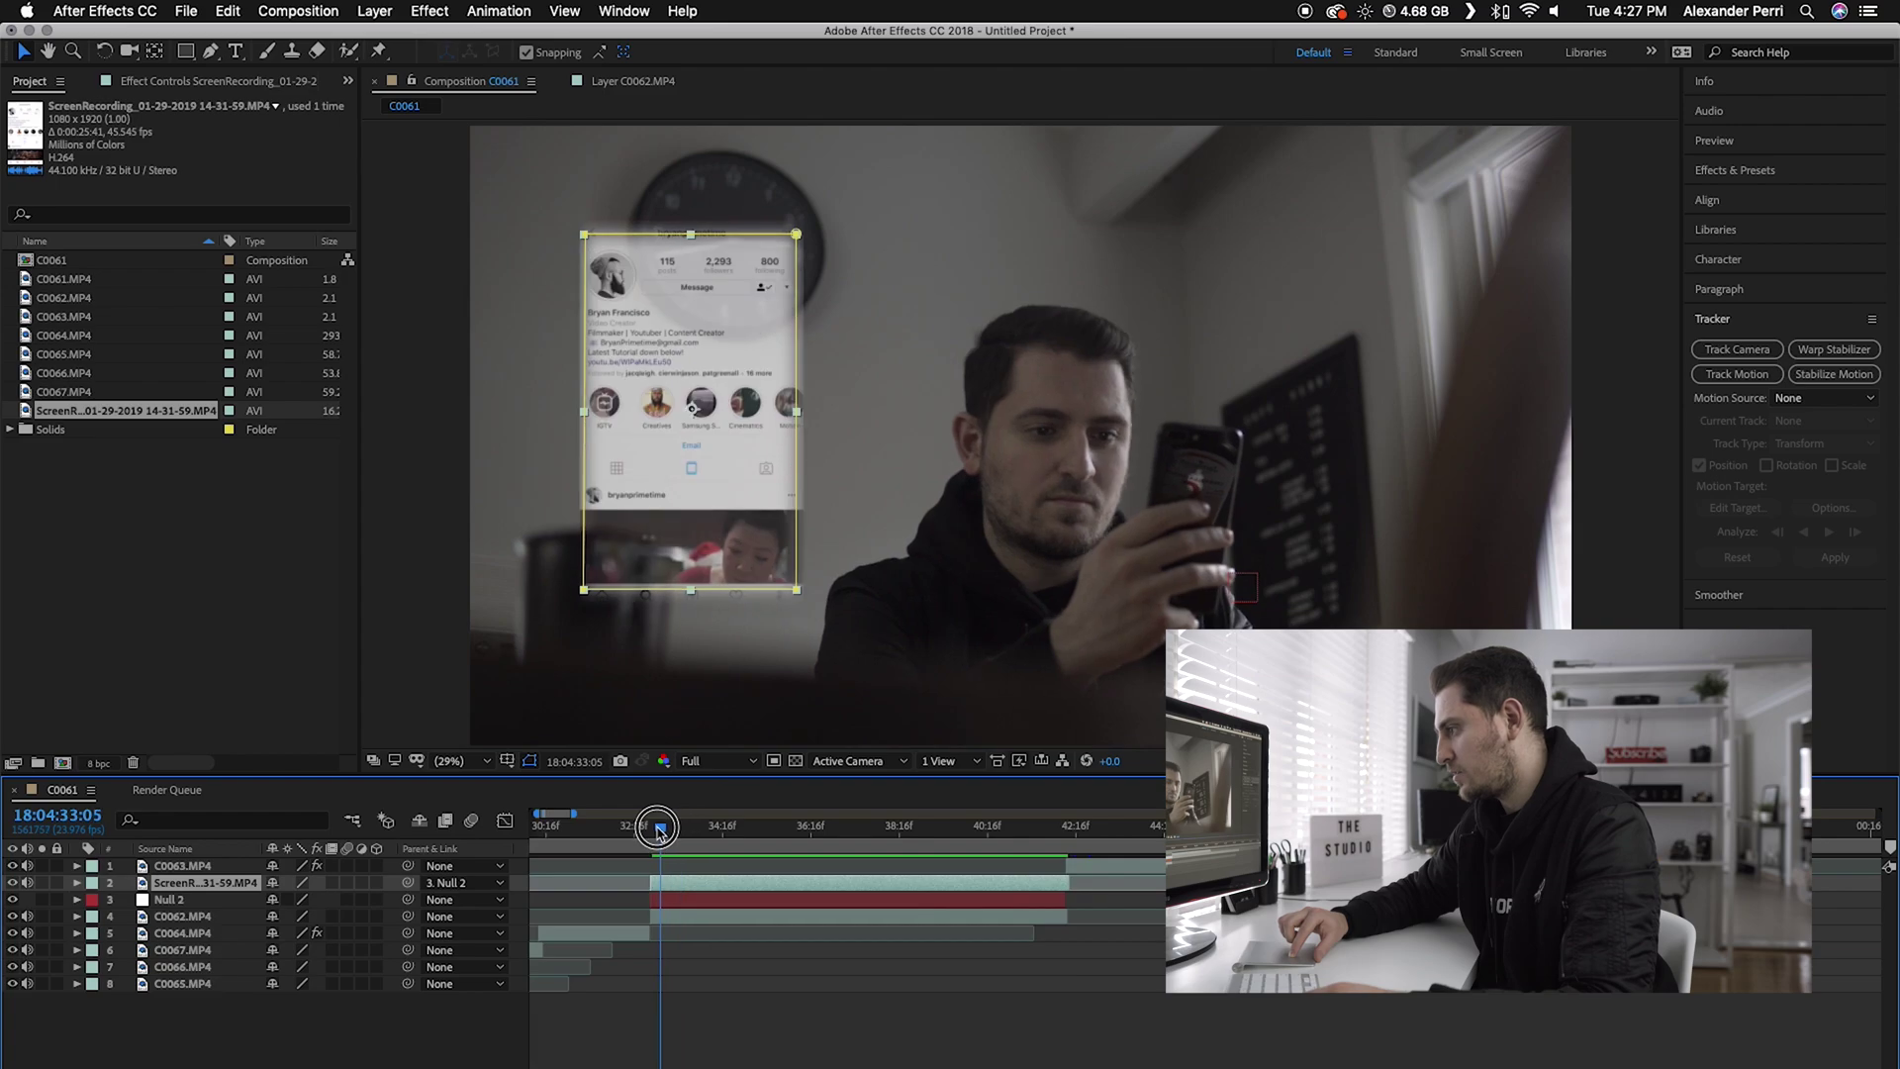
click(653, 828)
drag(655, 834, 653, 833)
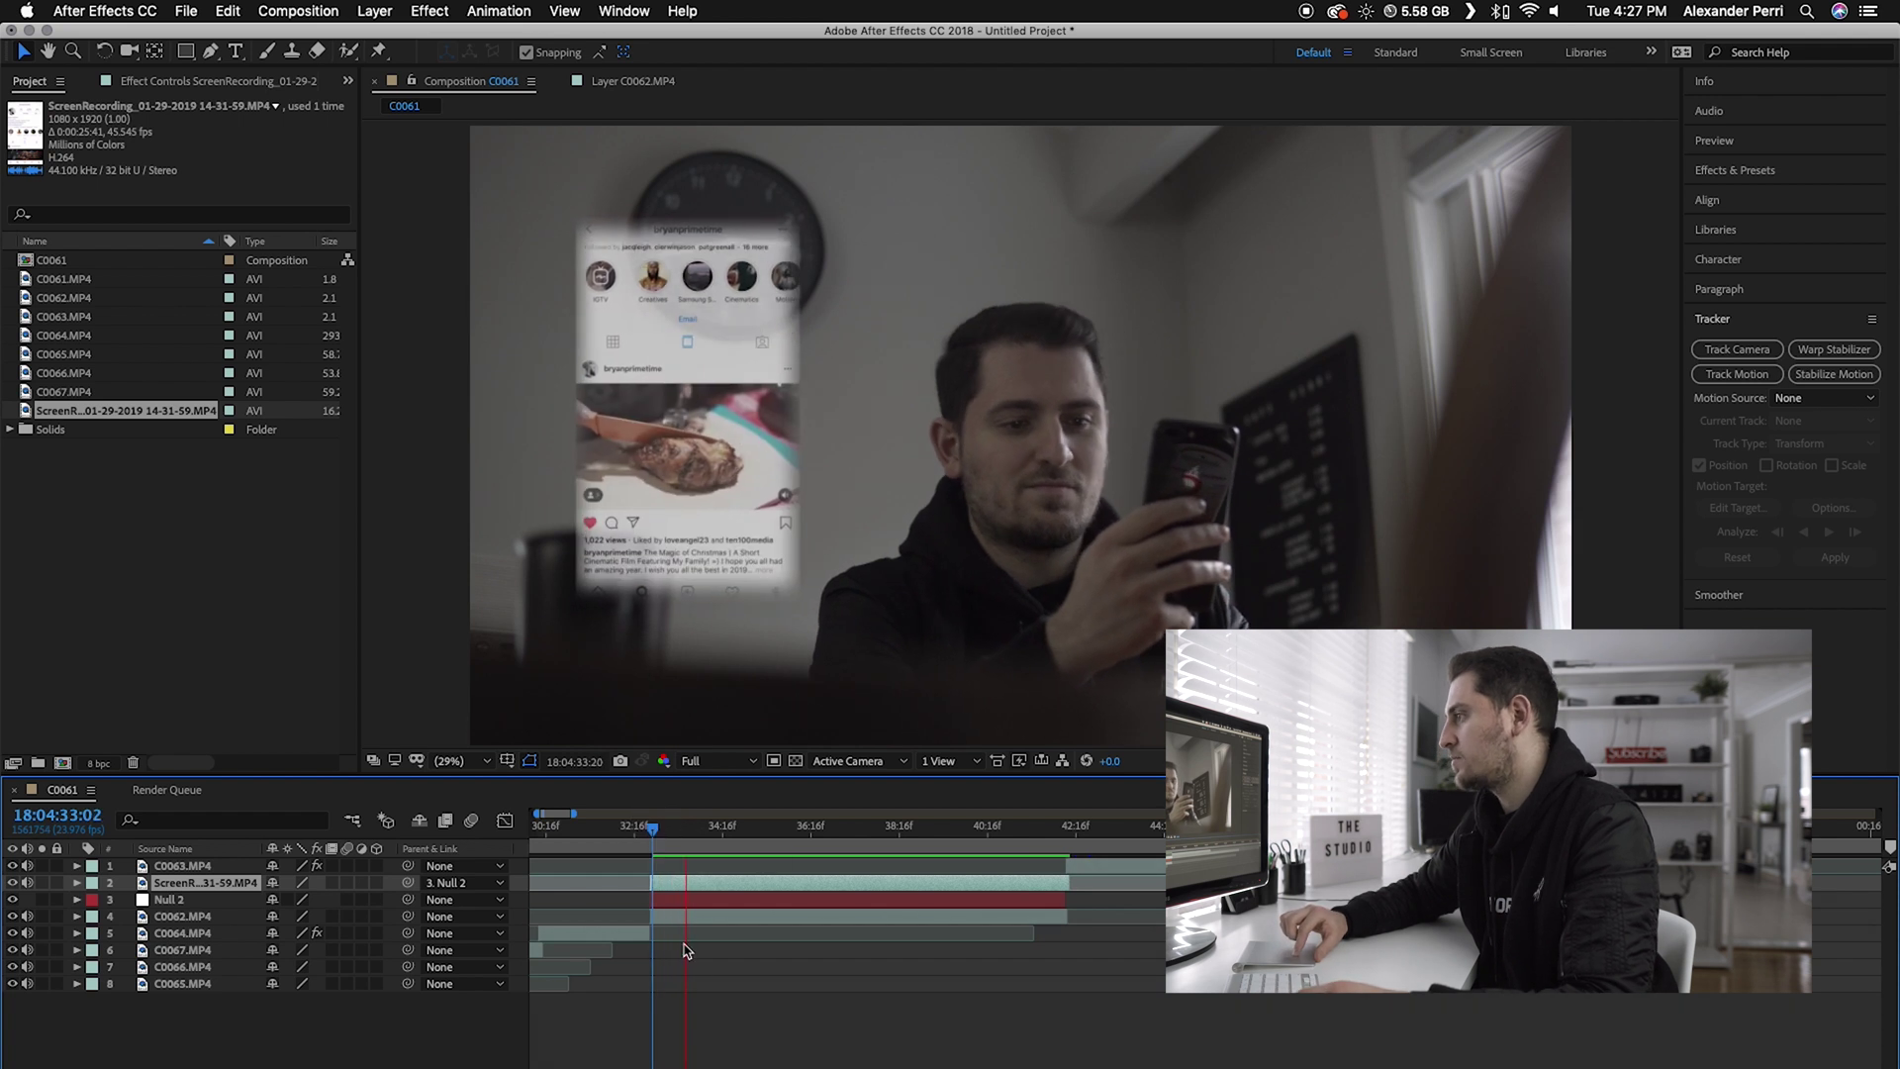